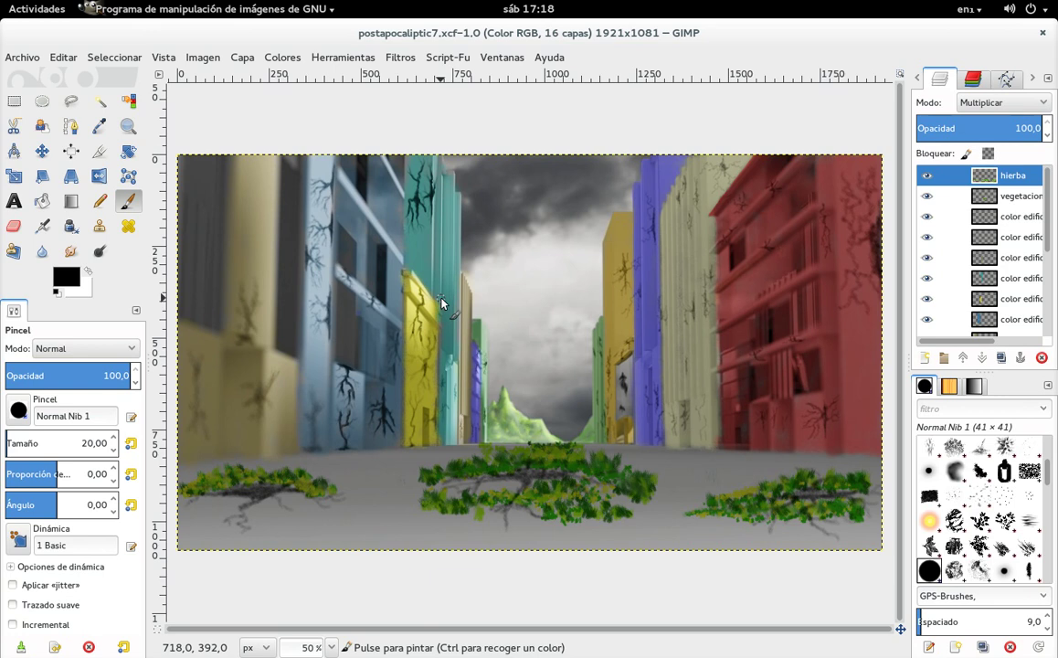
Add a new layer named 'suciedad' on top of the stack.
click(925, 359)
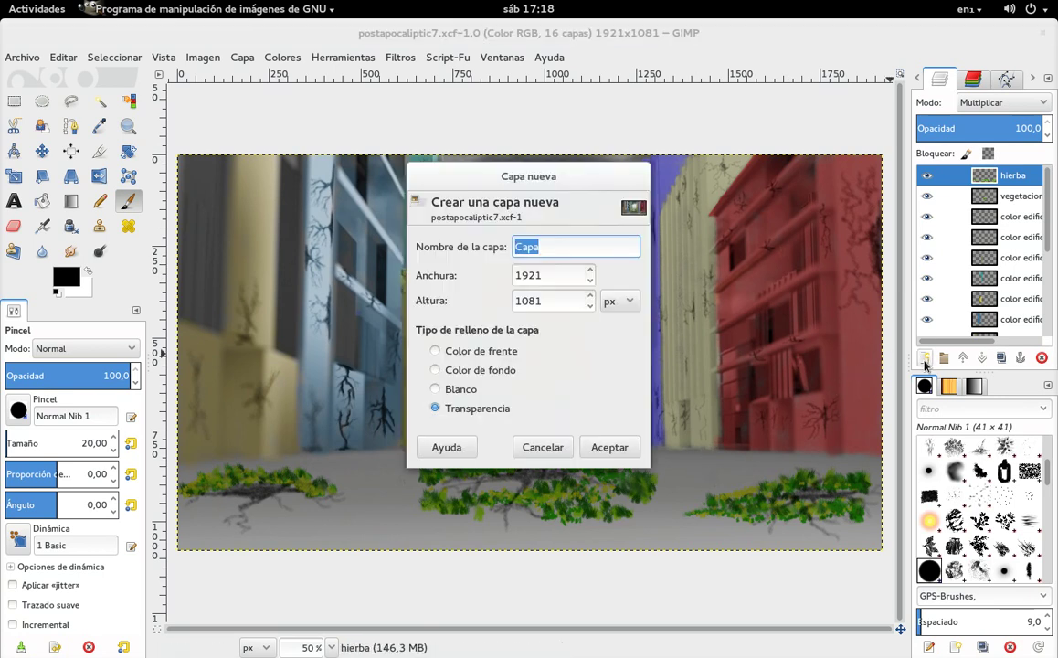
text(suciedad)
key(Return)
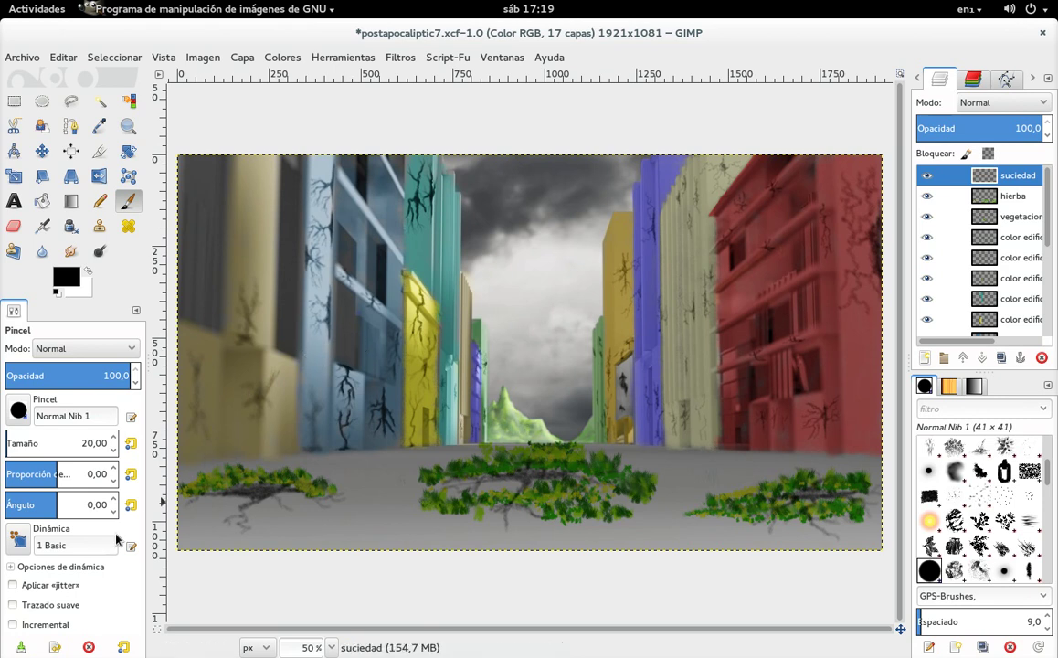
Switch the paintbrush to Dirty Spot dynamics, test and undo a stroke, and shrink the size to about 15.
click(73, 545)
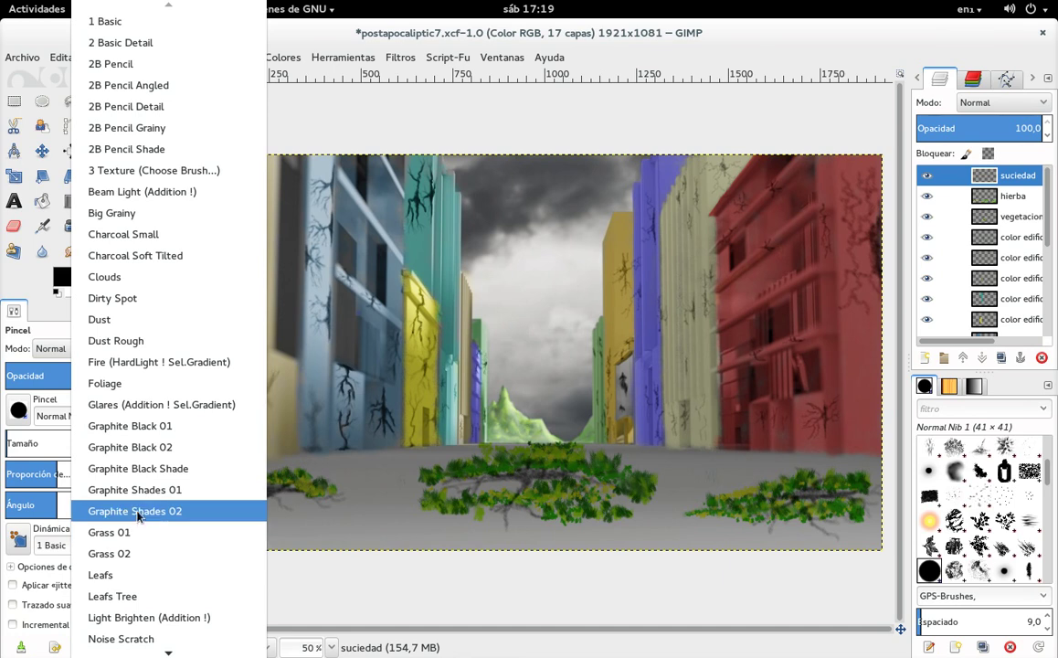
click(170, 304)
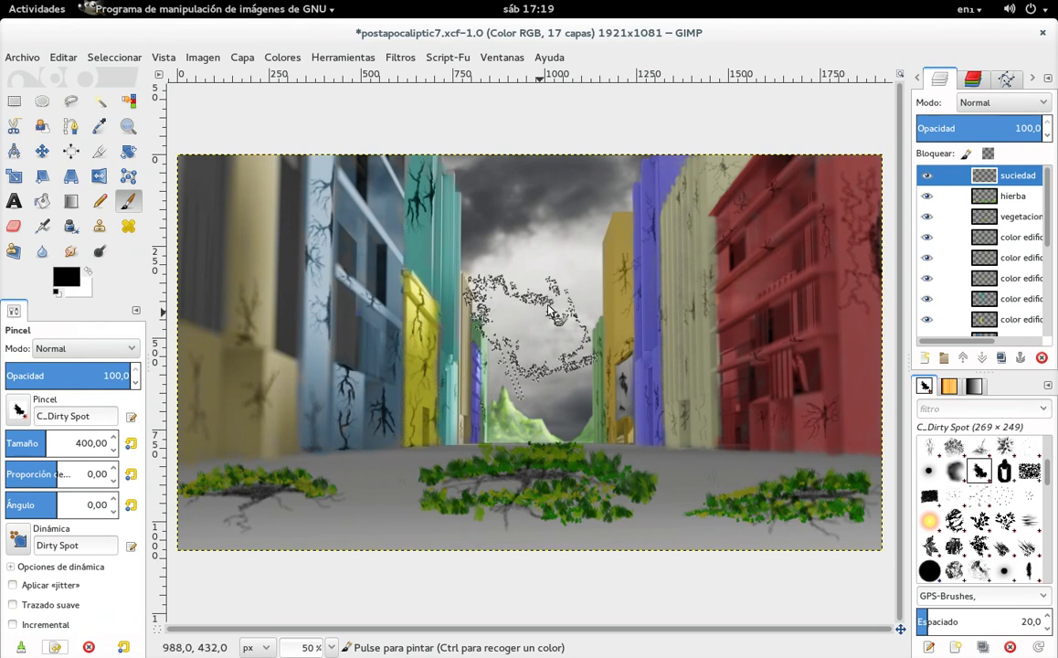
drag(548, 310, 556, 319)
key(ctrl+z)
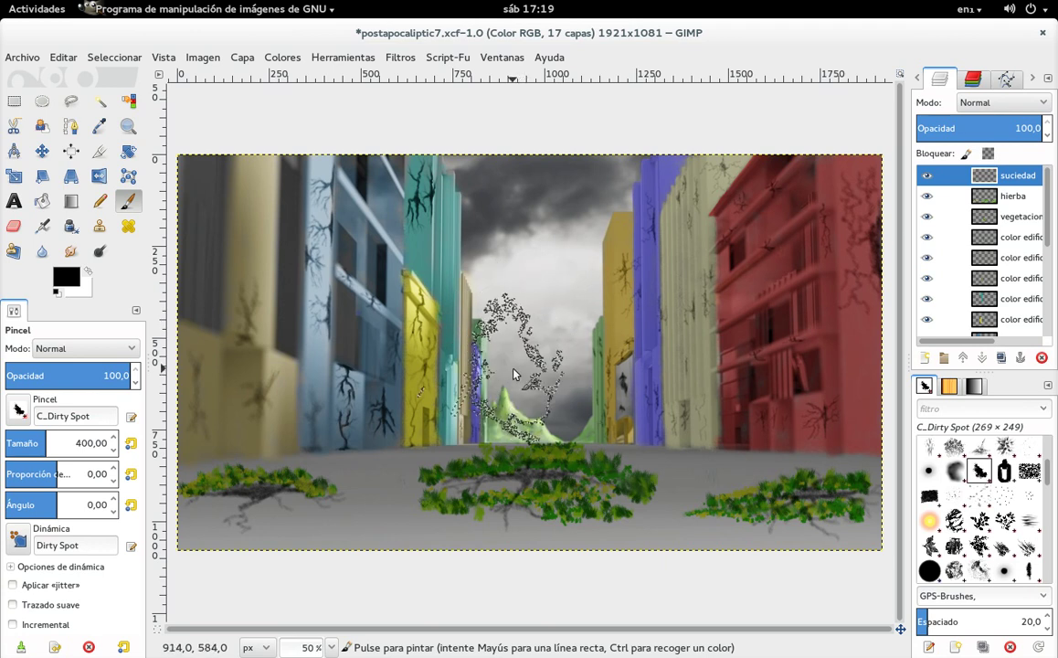
click(15, 444)
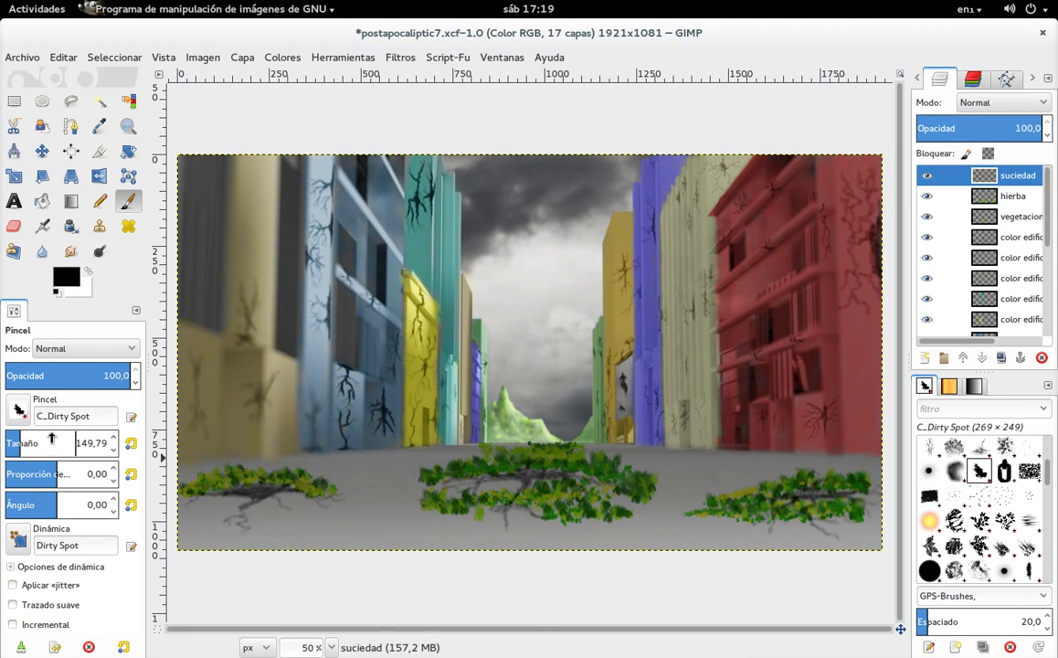
drag(62, 446, 12, 444)
drag(11, 445, 4, 444)
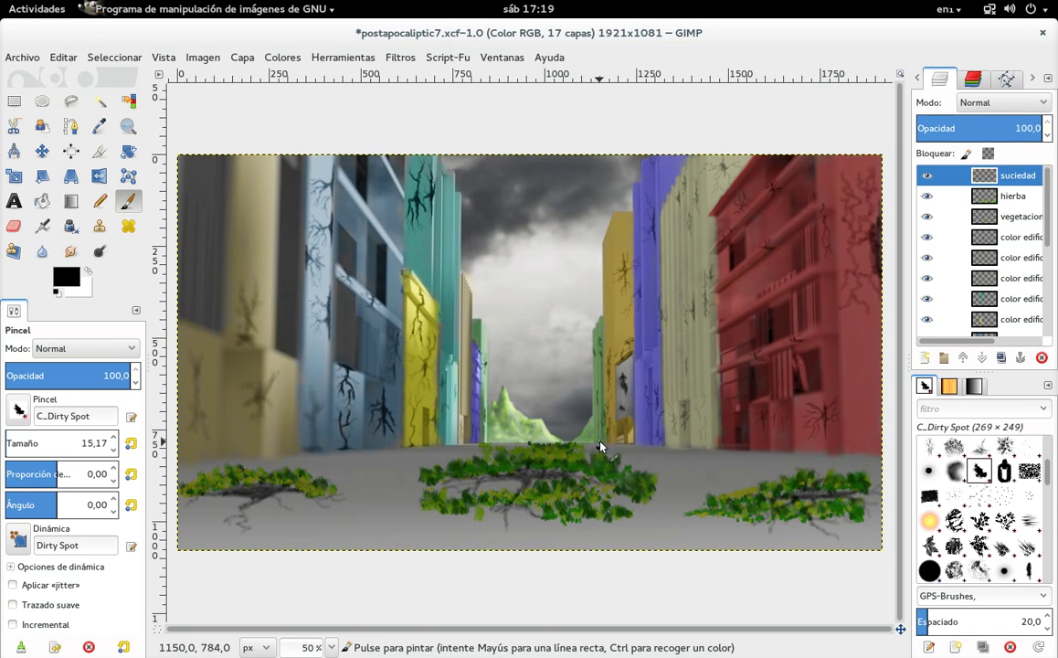
Zoom in on the street, set the foreground colour to dark grey 424242, and dab dirt along the wall base.
ctrl+scroll(599, 442, up, 2)
ctrl+scroll(576, 448, up, 1)
mouse_move(566, 457)
mouse_down()
mouse_move(583, 353)
mouse_move(590, 358)
mouse_up()
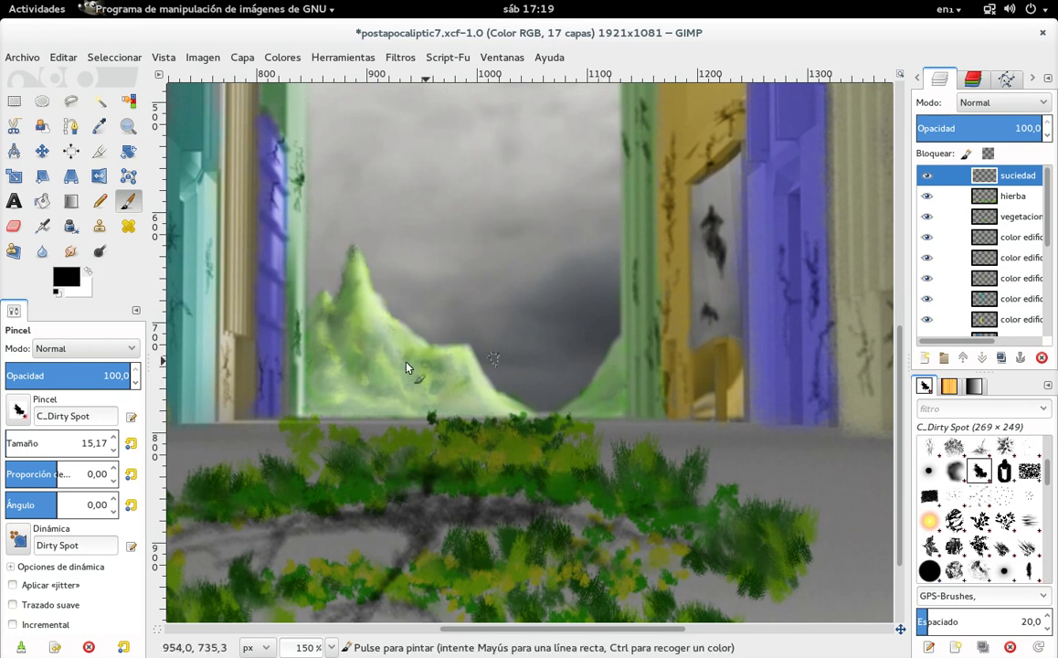
click(66, 275)
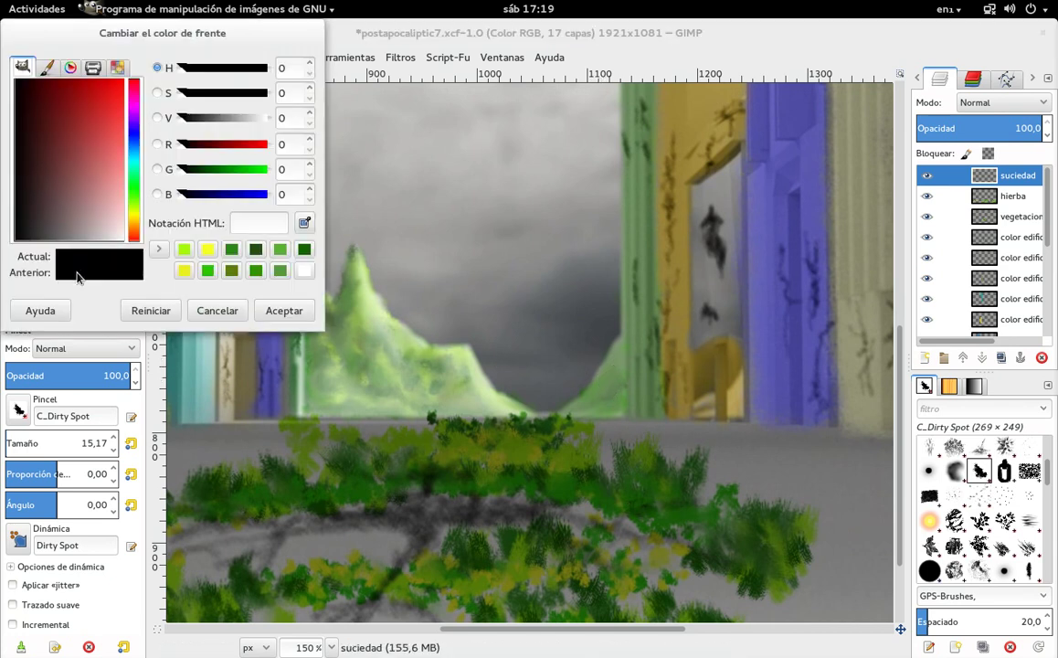
mouse_move(69, 237)
mouse_down()
mouse_move(77, 263)
mouse_move(58, 270)
mouse_up()
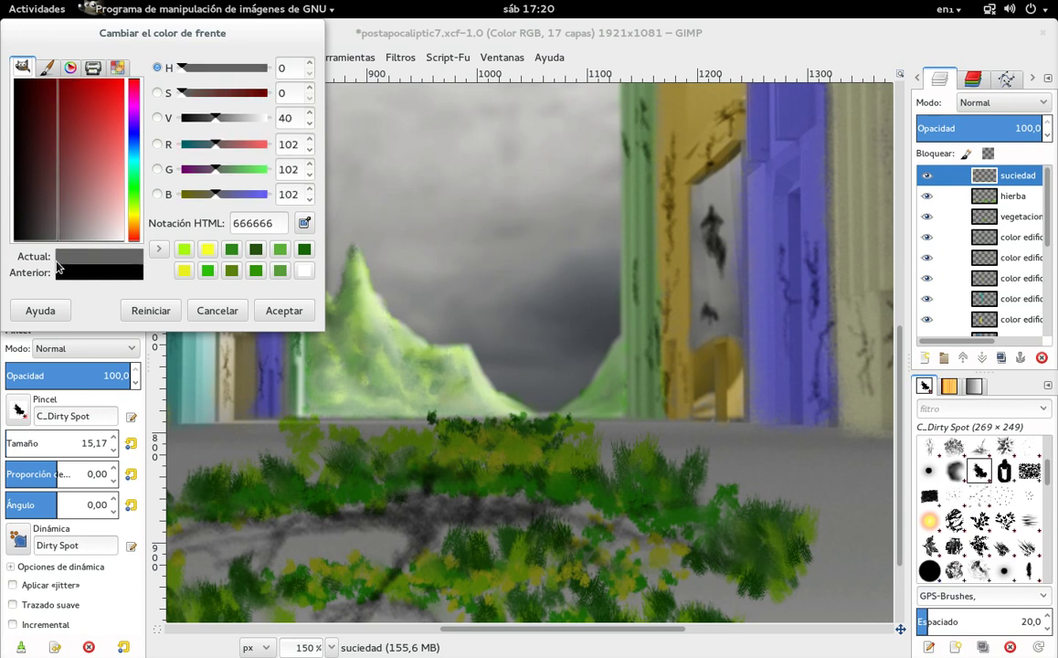
click(280, 310)
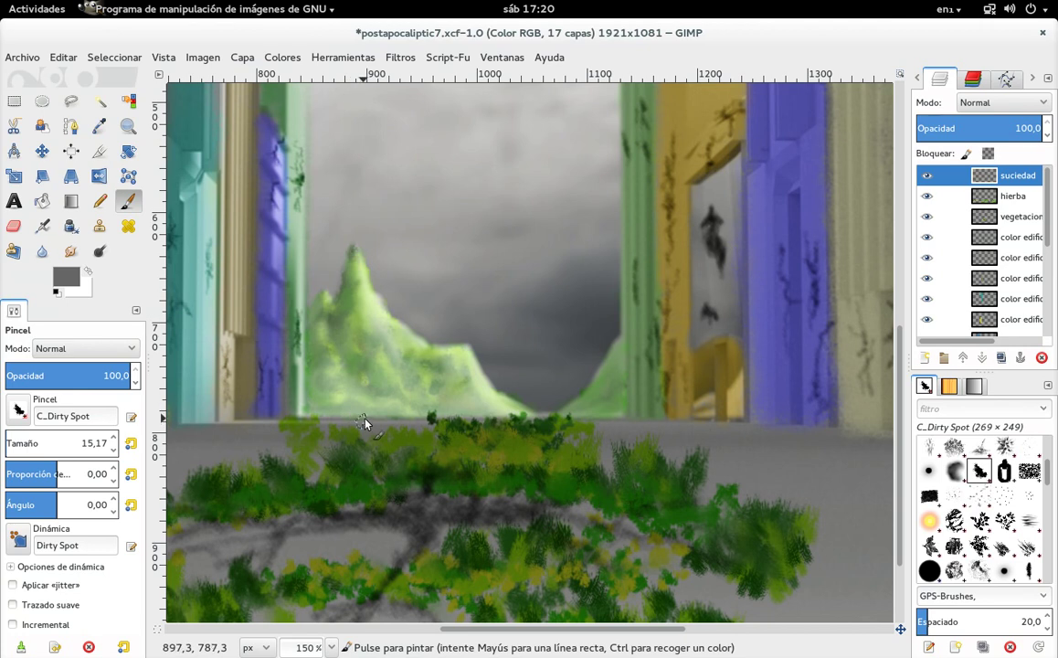
click(72, 280)
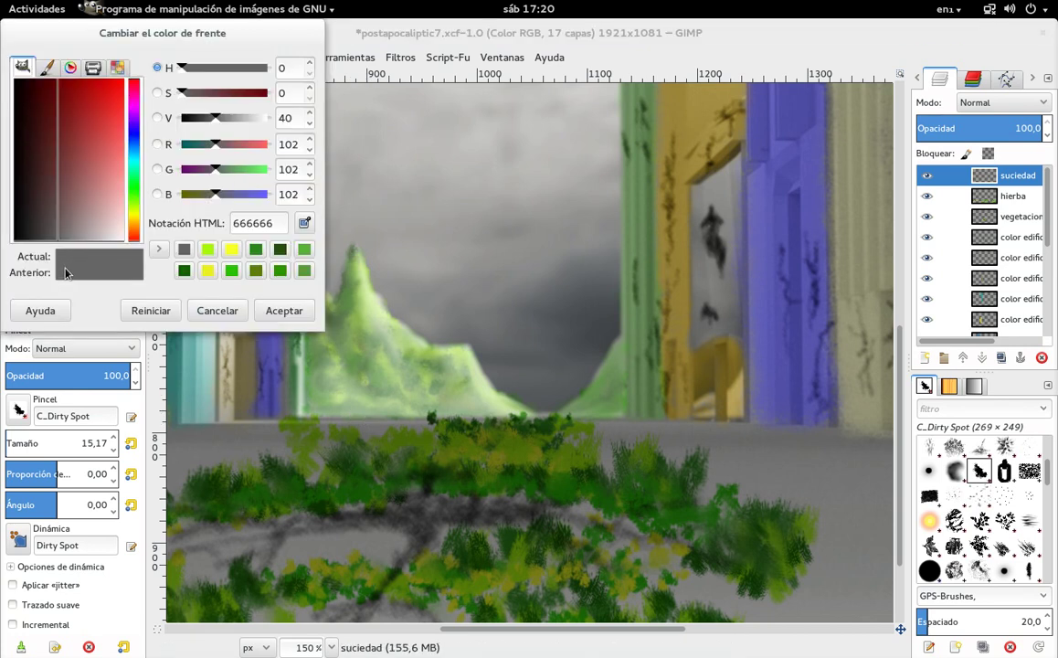
drag(46, 233, 38, 219)
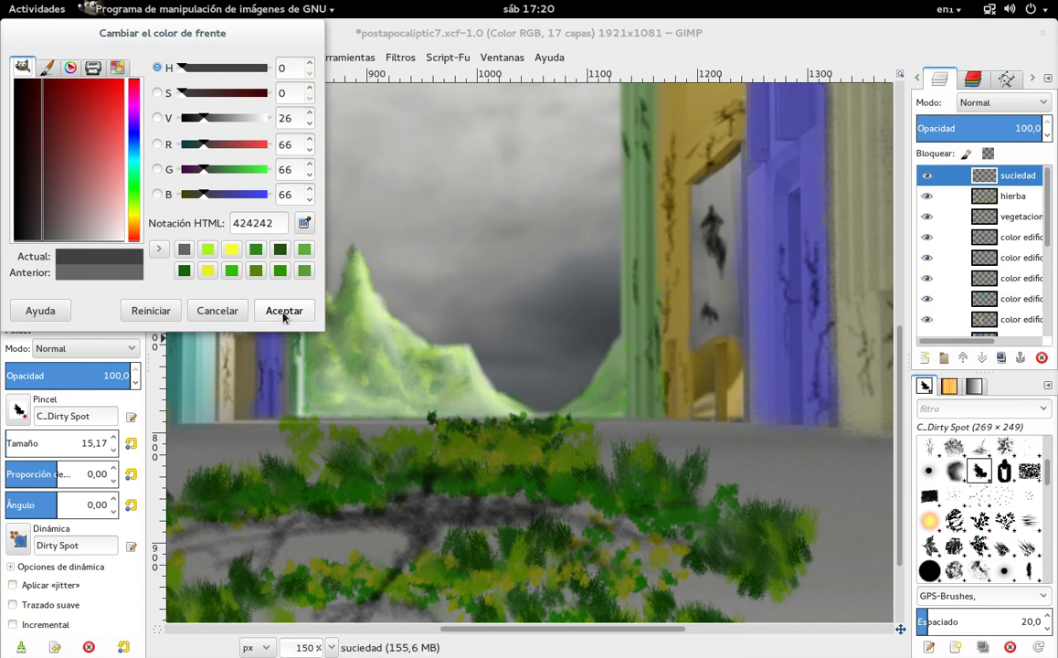
click(284, 311)
drag(384, 428, 625, 427)
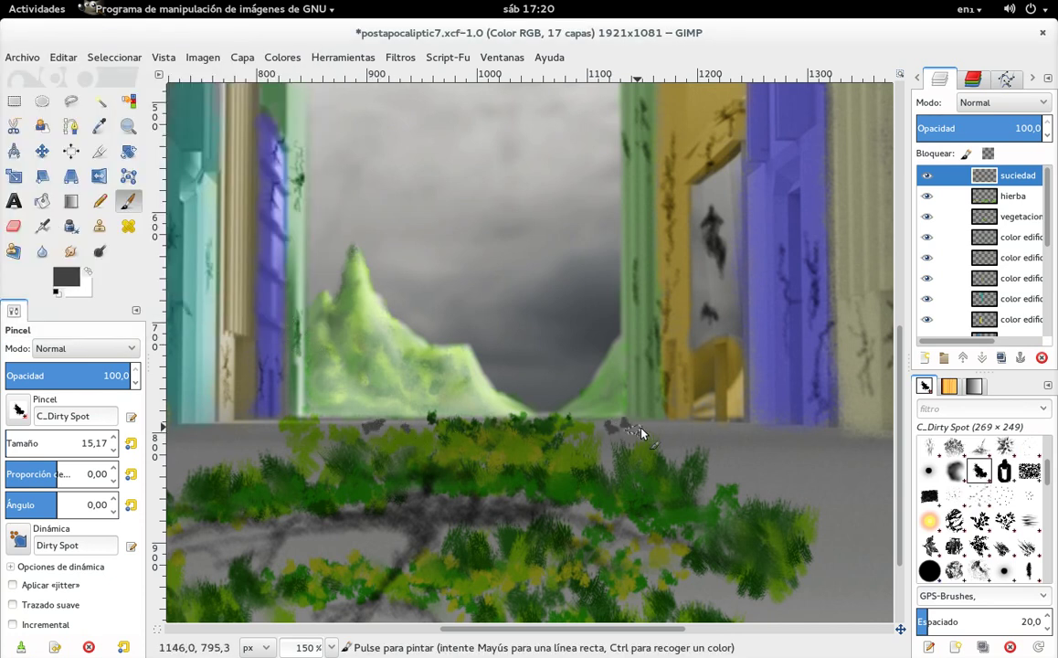
Dab dirt along the grass edge, then enlarge the brush to about 42 and mark left of the grass.
click(260, 425)
click(326, 424)
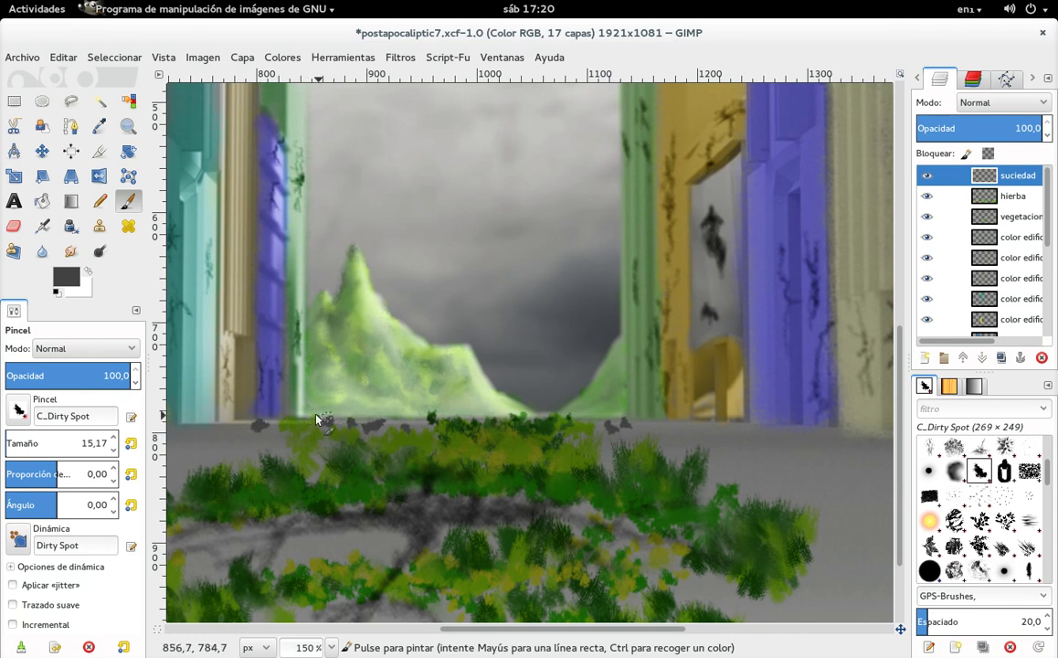
scroll(355, 421, down, 5)
scroll(366, 383, left, 2)
scroll(527, 284, down, 2)
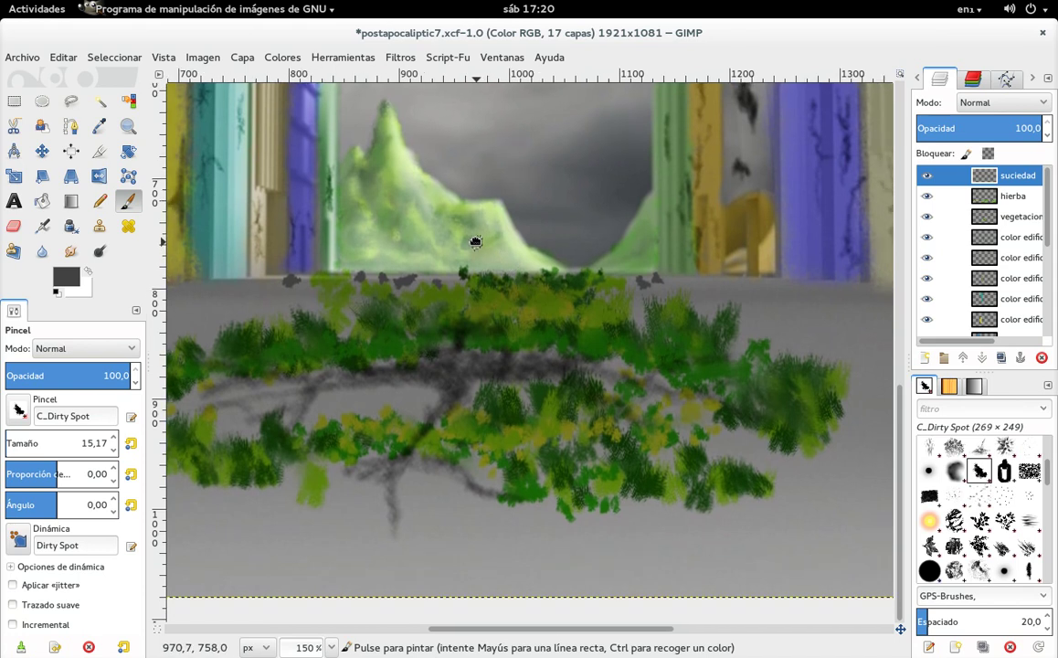
scroll(525, 228, left, 2)
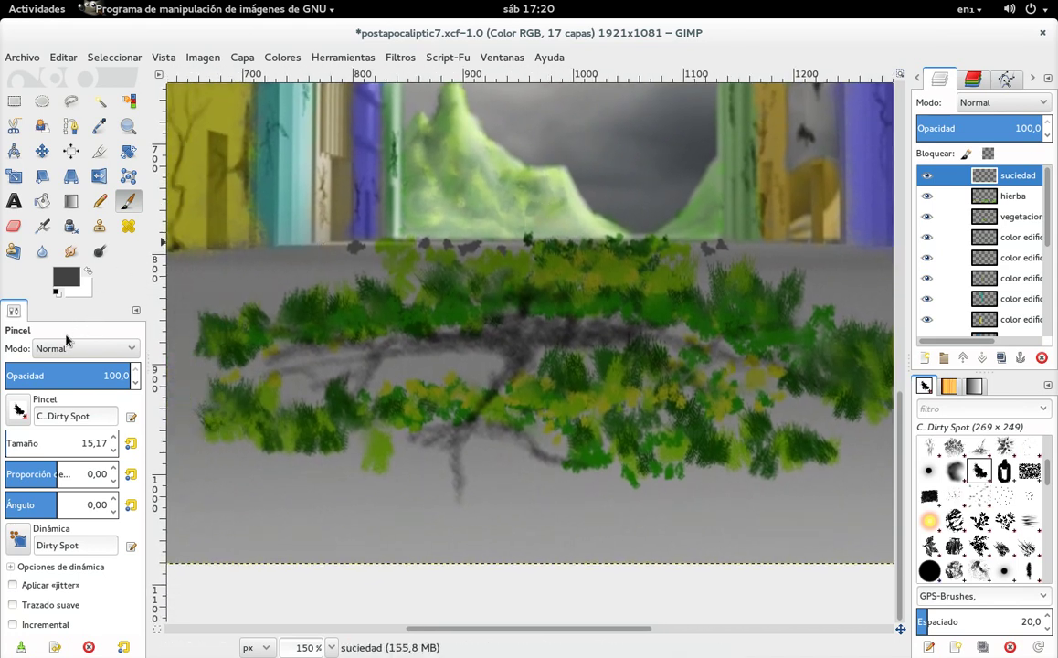
drag(24, 448, 55, 449)
click(333, 263)
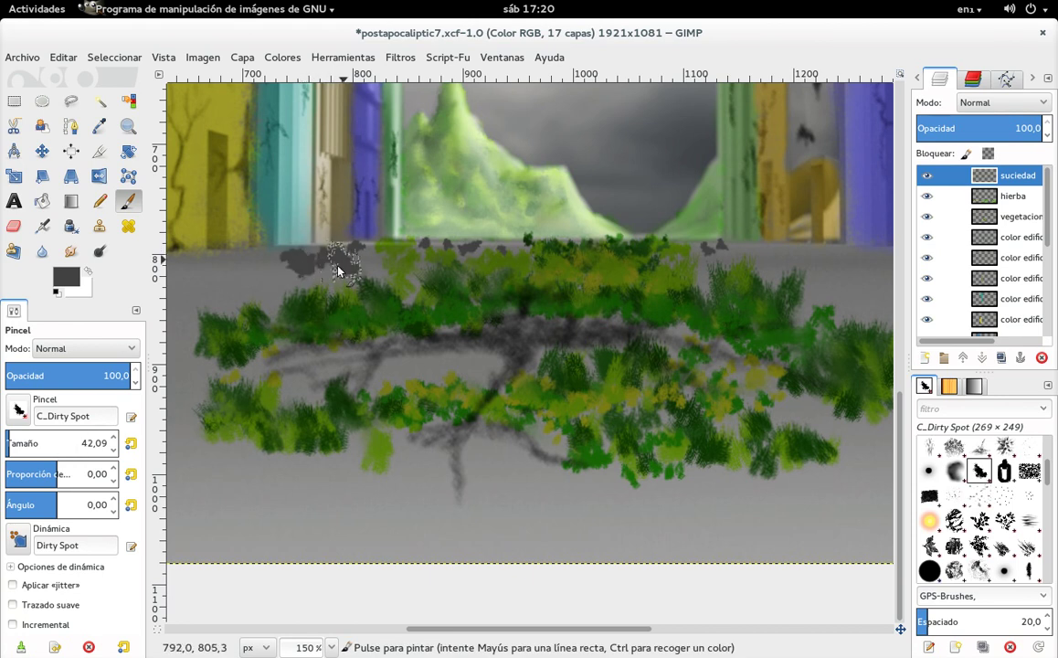
Paint dirt marks right of the grass, over the vegetation edge and on the open ground.
scroll(311, 260, right, 5)
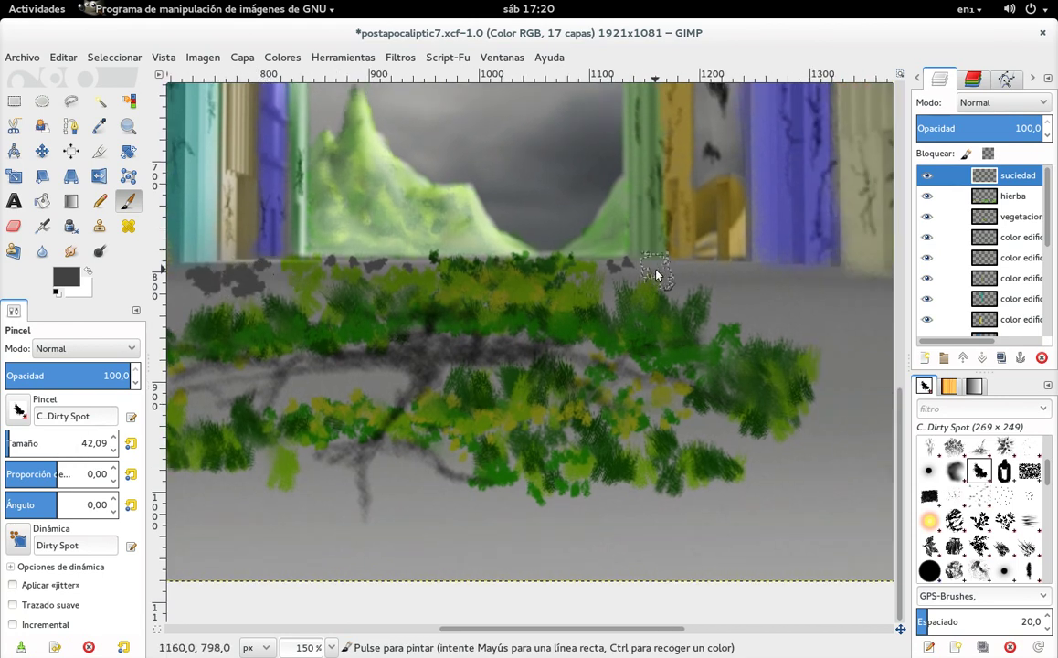
click(681, 274)
click(611, 280)
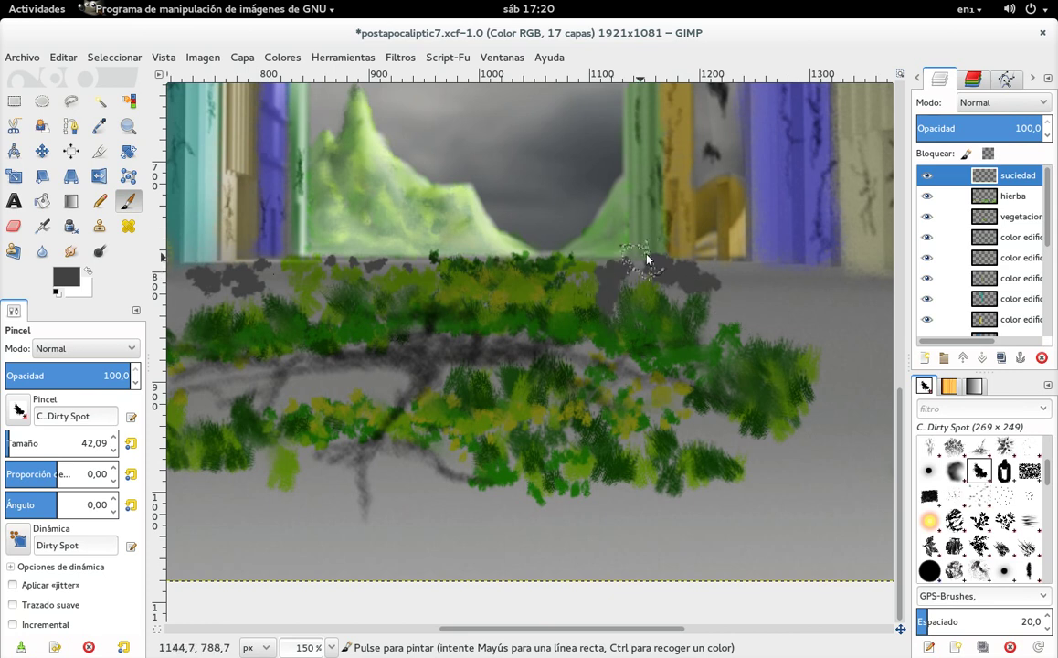
drag(687, 258, 559, 343)
scroll(548, 349, right, 2)
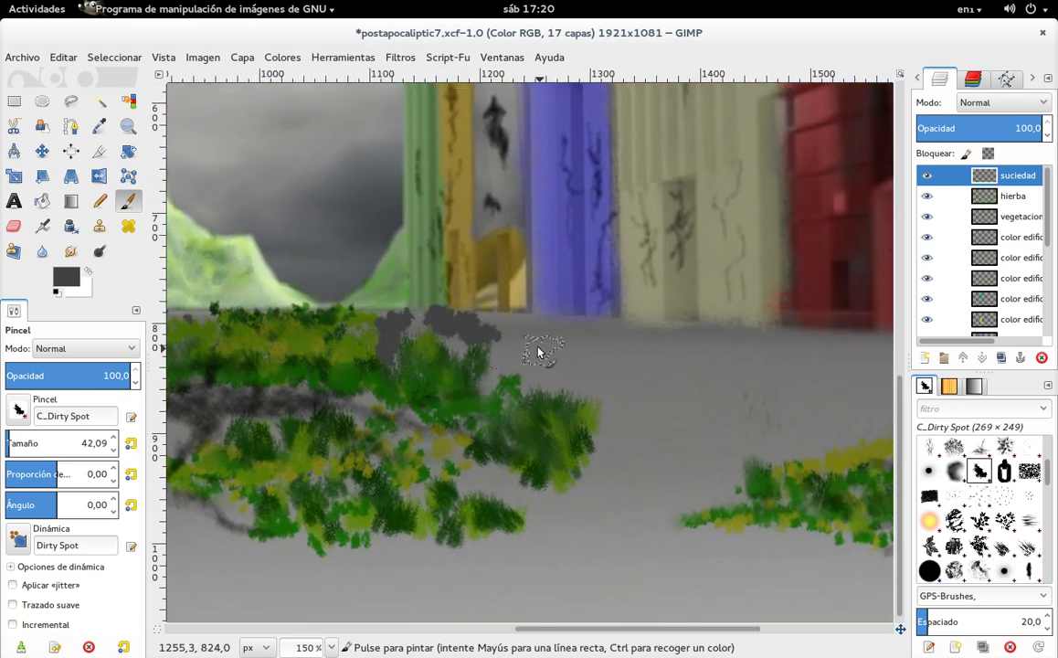
scroll(557, 292, left, 5)
scroll(557, 292, down, 2)
scroll(658, 301, left, 6)
scroll(465, 324, left, 3)
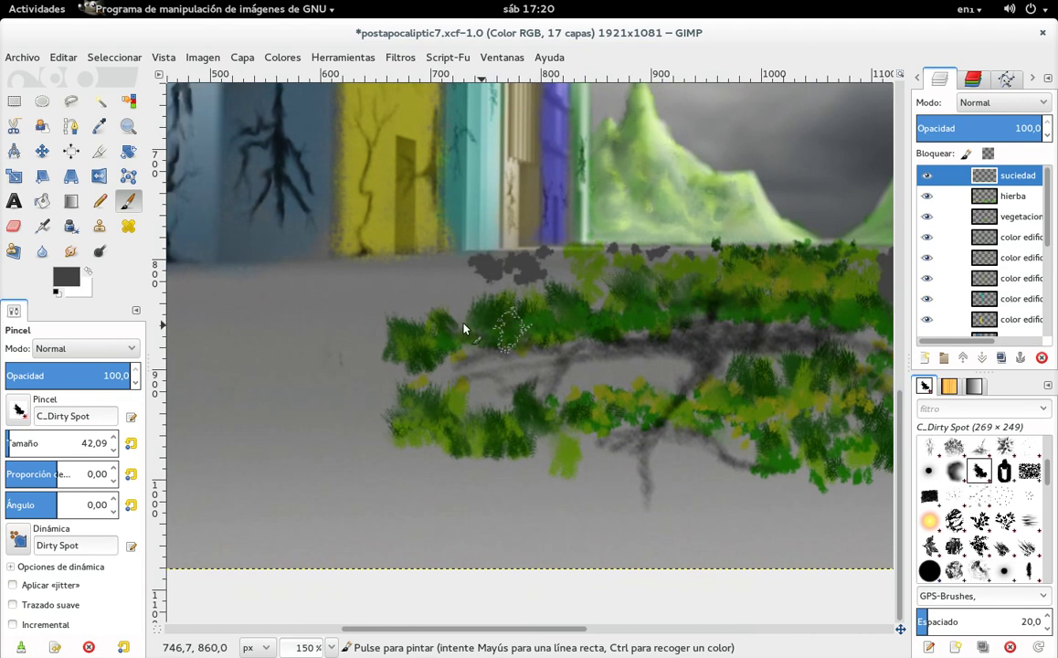
scroll(538, 292, up, 2)
drag(516, 304, 566, 307)
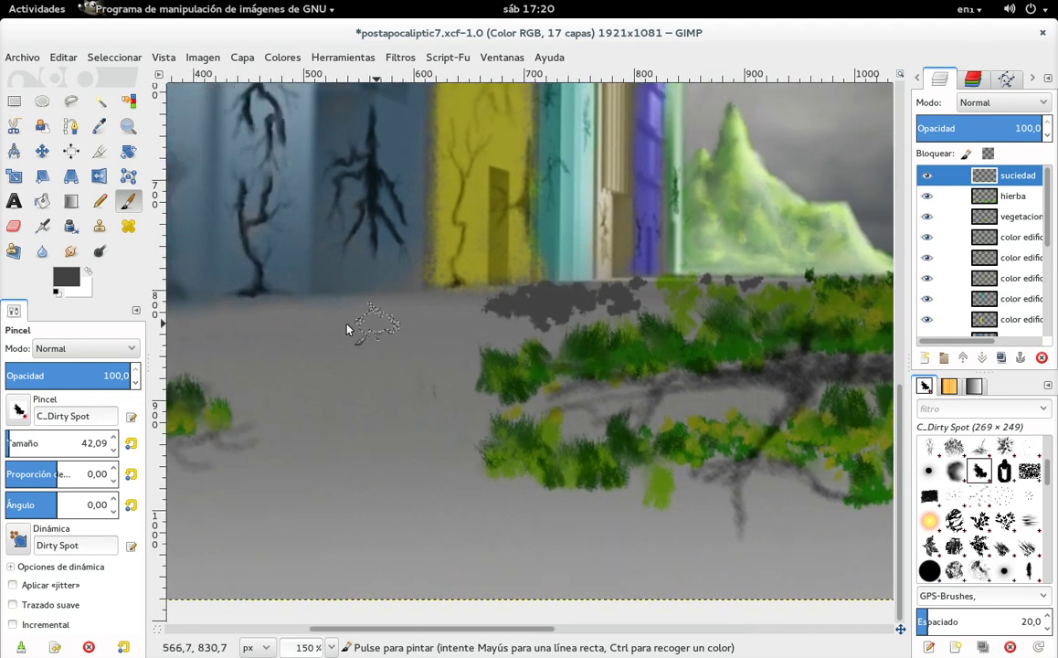
Set the brush to about 118 and paint large dark dirt patches on both sides of the grass.
mouse_move(22, 446)
mouse_down()
mouse_move(43, 458)
mouse_move(139, 467)
mouse_up()
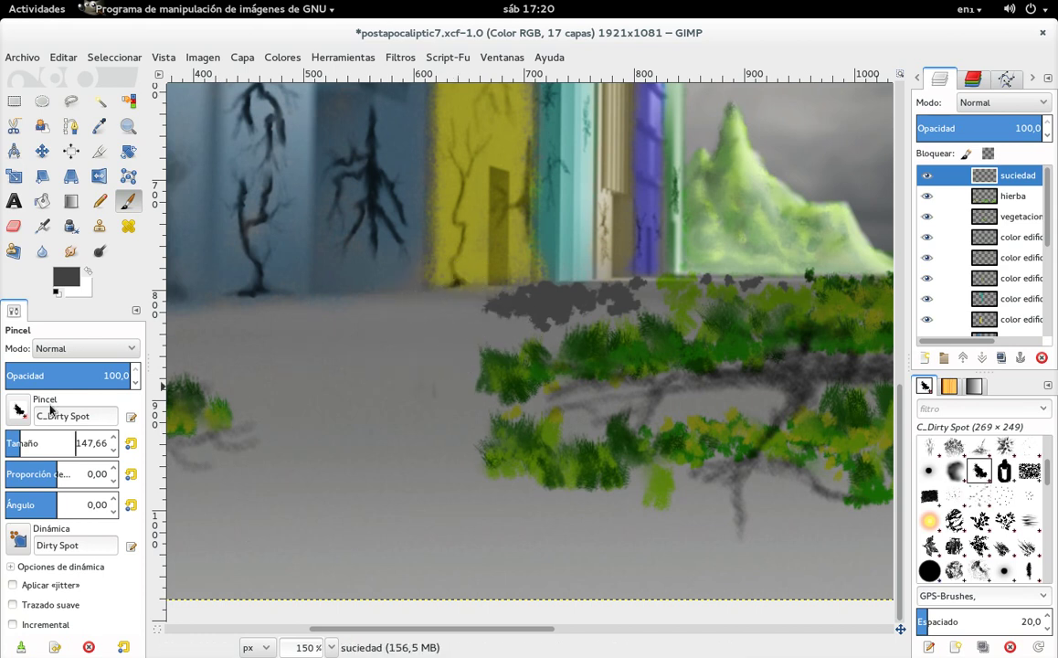
mouse_move(32, 446)
mouse_down()
mouse_move(16, 455)
mouse_move(22, 446)
mouse_up()
mouse_move(456, 349)
mouse_down()
mouse_move(365, 345)
mouse_move(396, 340)
mouse_move(449, 295)
mouse_move(278, 347)
mouse_move(522, 329)
mouse_move(390, 365)
mouse_move(201, 342)
mouse_move(326, 393)
mouse_up()
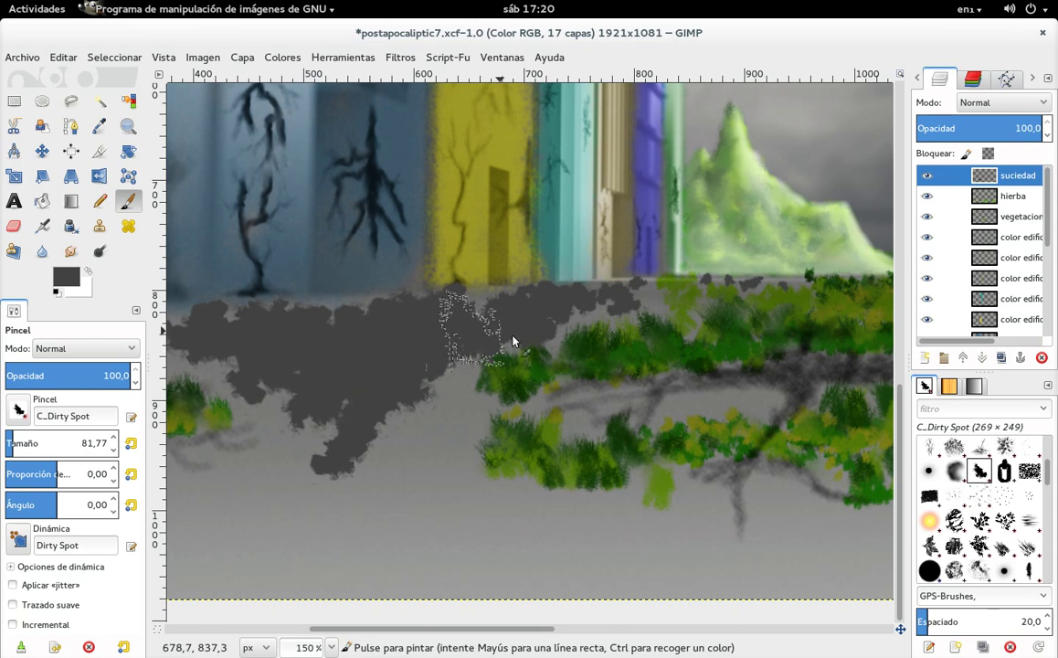
scroll(422, 332, right, 3)
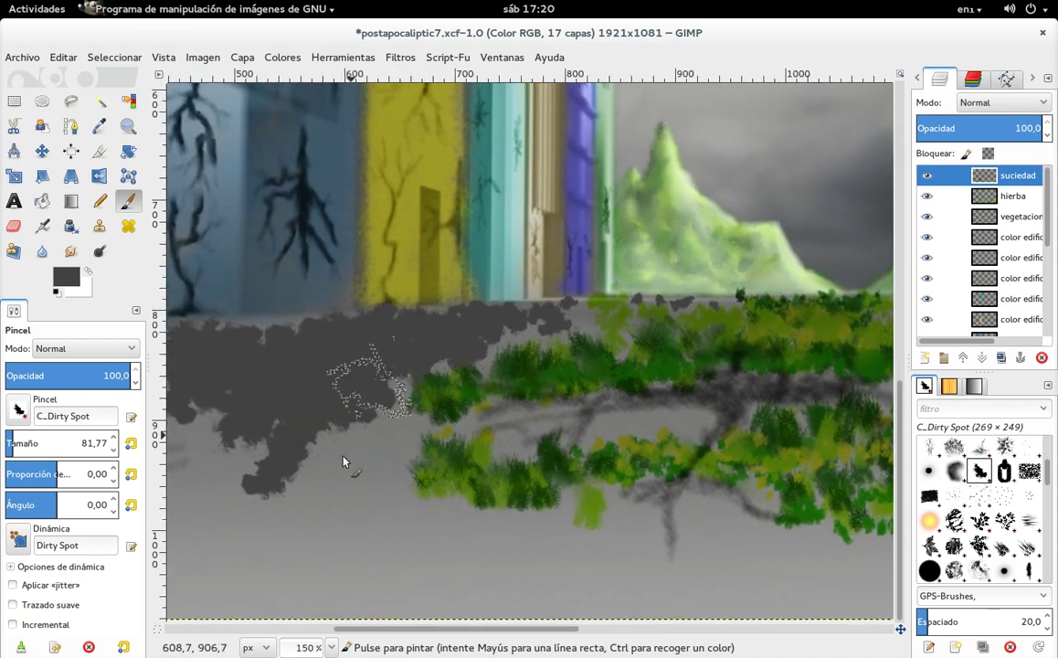
scroll(442, 383, right, 2)
scroll(690, 371, right, 5)
scroll(806, 394, right, 1)
scroll(645, 366, right, 4)
scroll(645, 366, down, 2)
mouse_move(645, 366)
mouse_down()
mouse_move(706, 338)
mouse_move(775, 362)
mouse_move(697, 407)
mouse_up()
Enlarge the brush to about 172 and paint big dirt patches below the left grass and on the lower ground.
scroll(697, 406, left, 1)
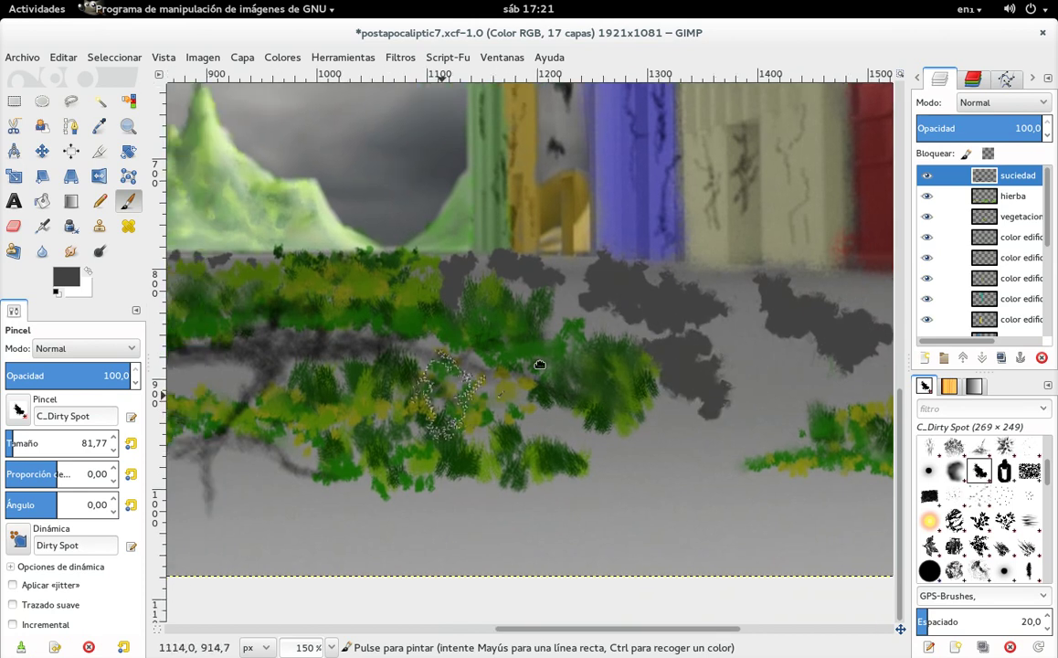
scroll(539, 366, left, 5)
scroll(300, 307, down, 2)
right_click(113, 348)
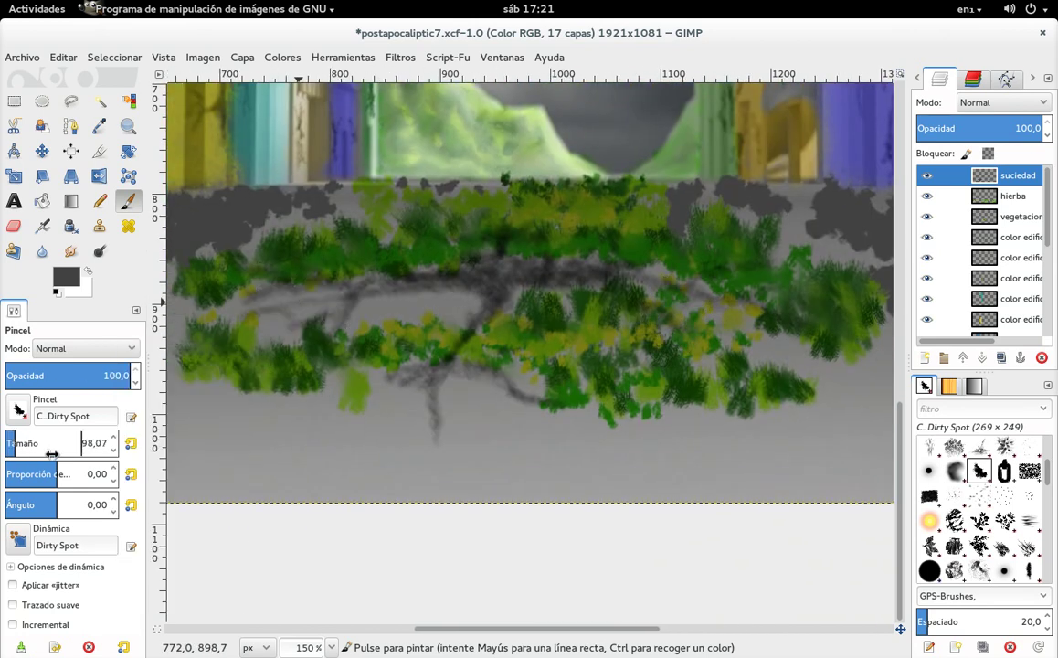
drag(122, 451, 126, 450)
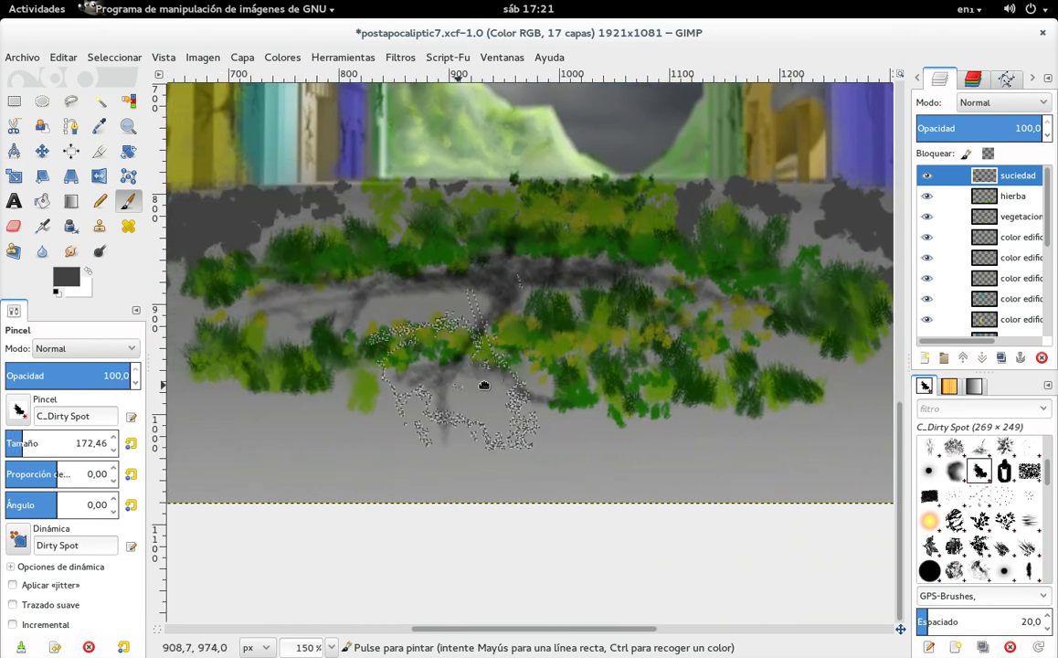
scroll(512, 370, left, 5)
scroll(526, 363, left, 4)
scroll(322, 418, left, 3)
scroll(322, 418, left, 2)
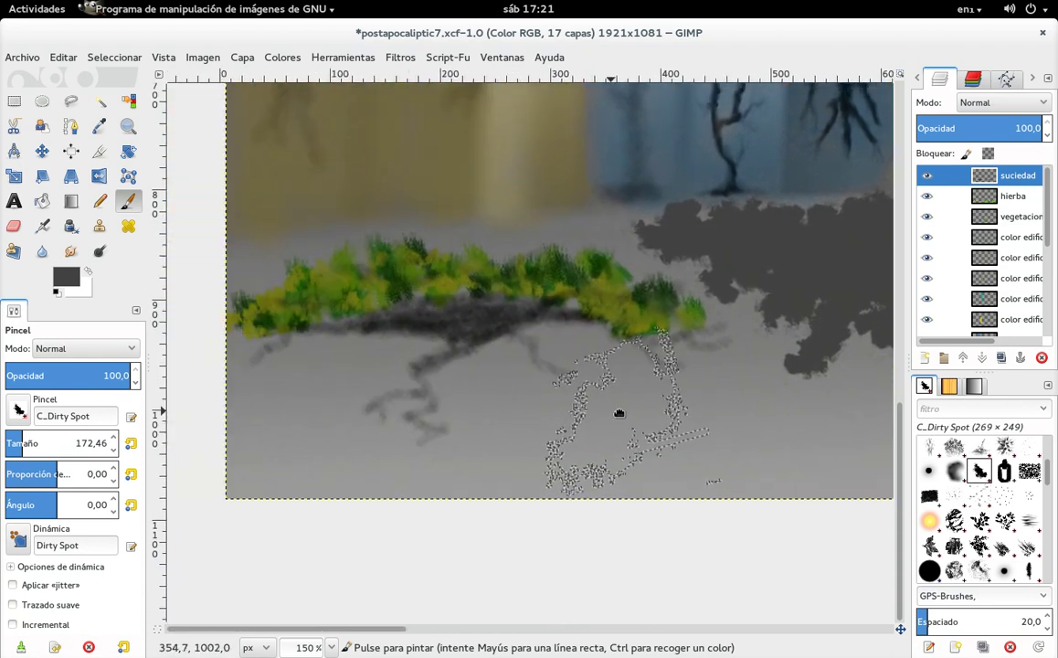
scroll(369, 402, left, 1)
drag(369, 402, 343, 413)
drag(648, 407, 627, 422)
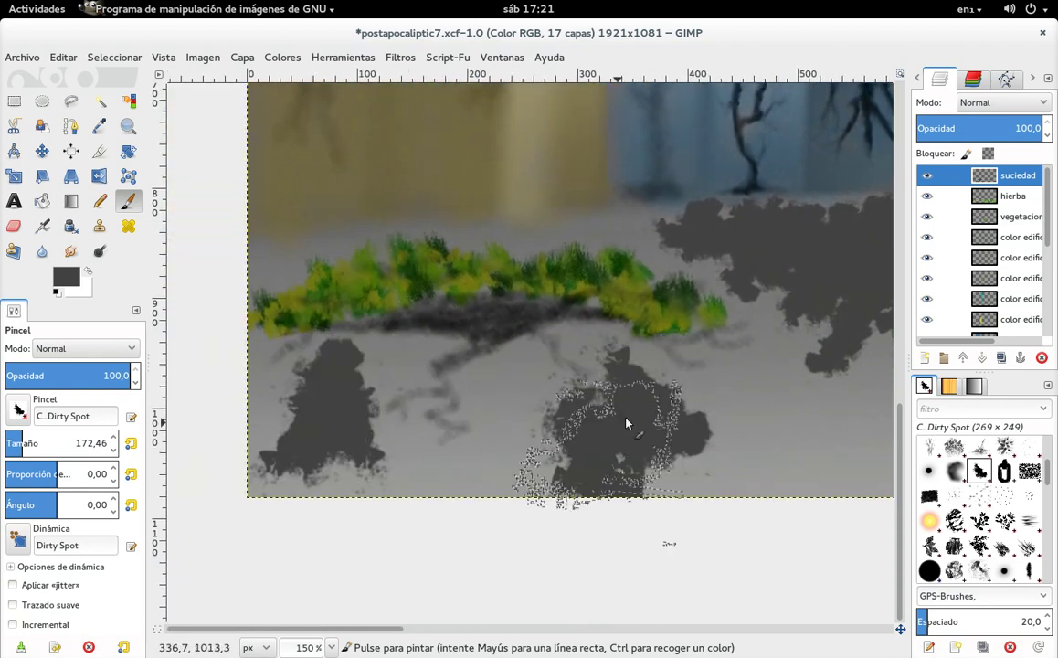
Brush dark dirt stains across the grey street to the lower right, then pan back out over the whole image.
scroll(627, 422, right, 8)
mouse_move(235, 432)
mouse_down()
mouse_move(539, 425)
mouse_move(449, 430)
mouse_up()
scroll(449, 429, right, 7)
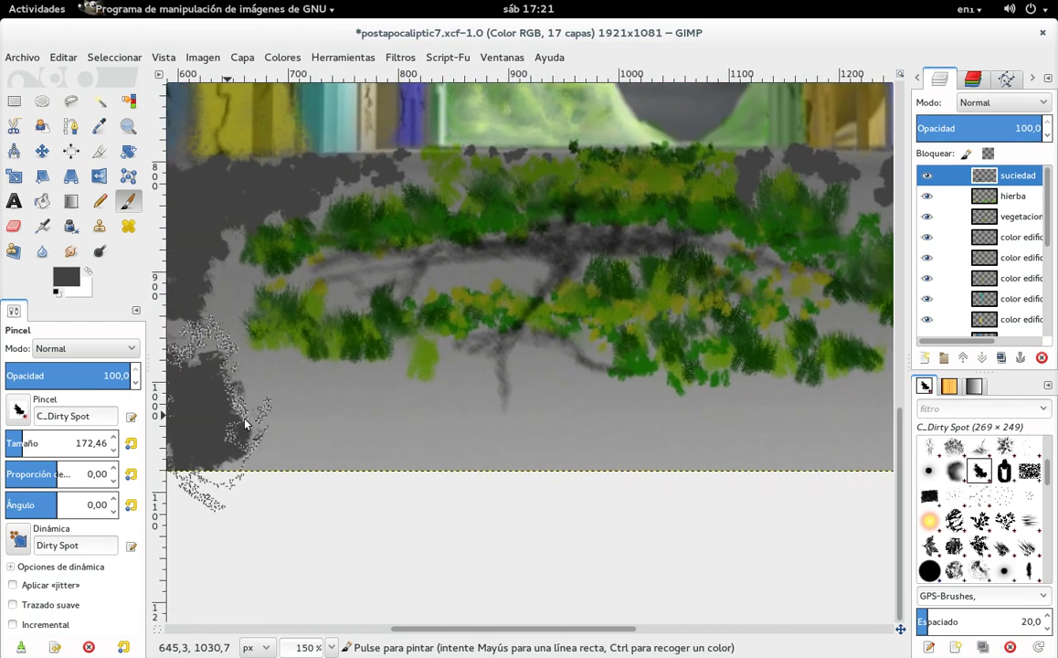
drag(561, 420, 581, 441)
scroll(581, 441, right, 8)
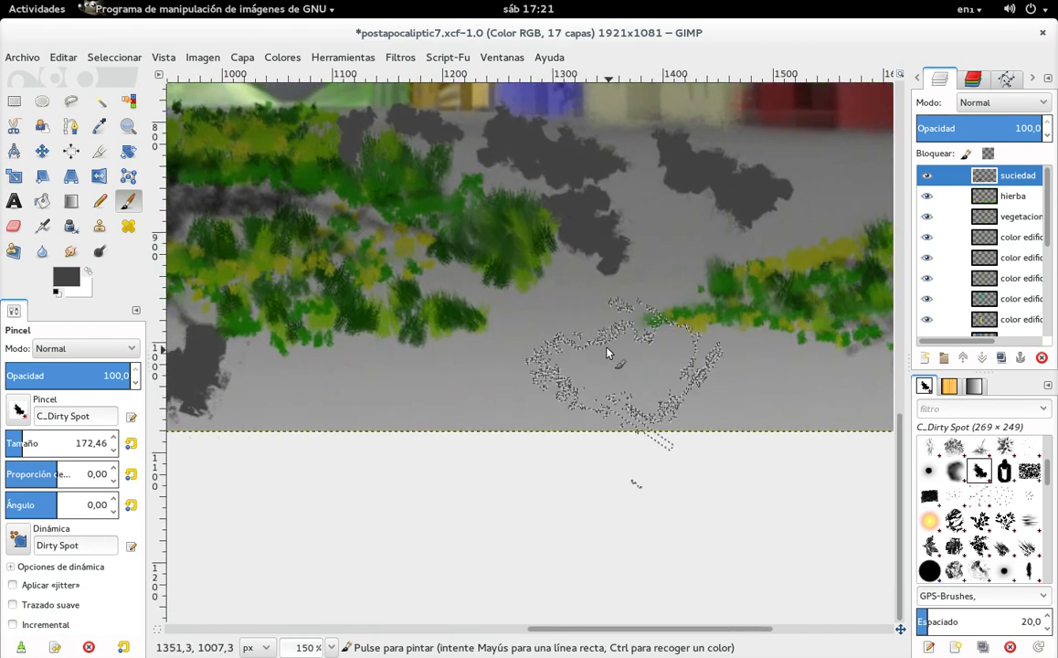
drag(599, 344, 637, 396)
scroll(637, 395, right, 7)
scroll(637, 396, up, 2)
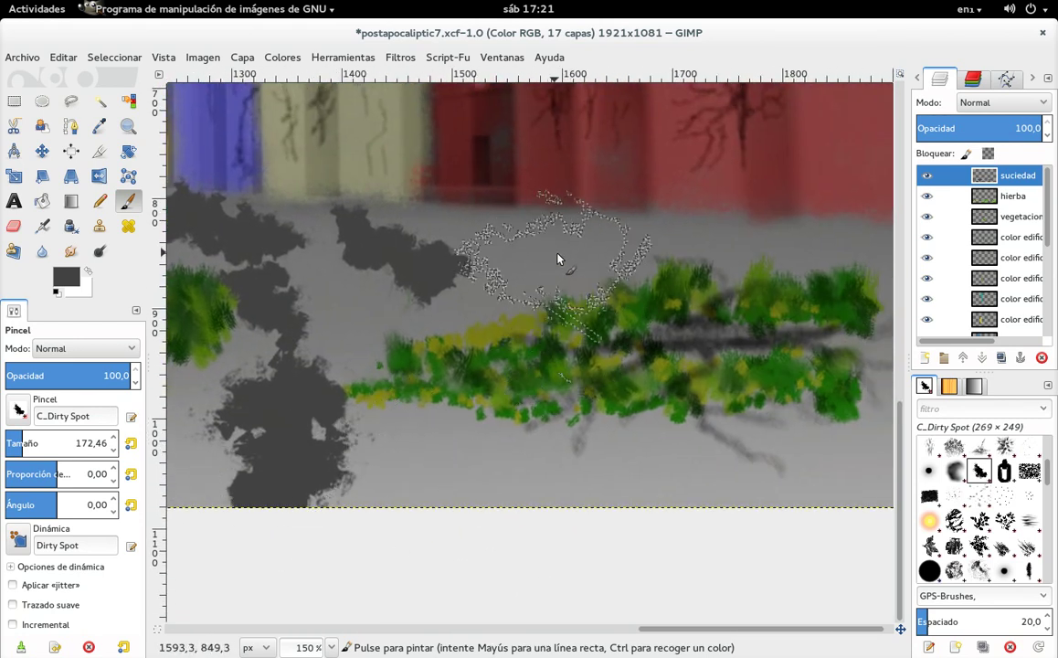
scroll(700, 331, right, 5)
mouse_move(459, 411)
mouse_down()
mouse_move(512, 457)
mouse_move(485, 419)
mouse_up()
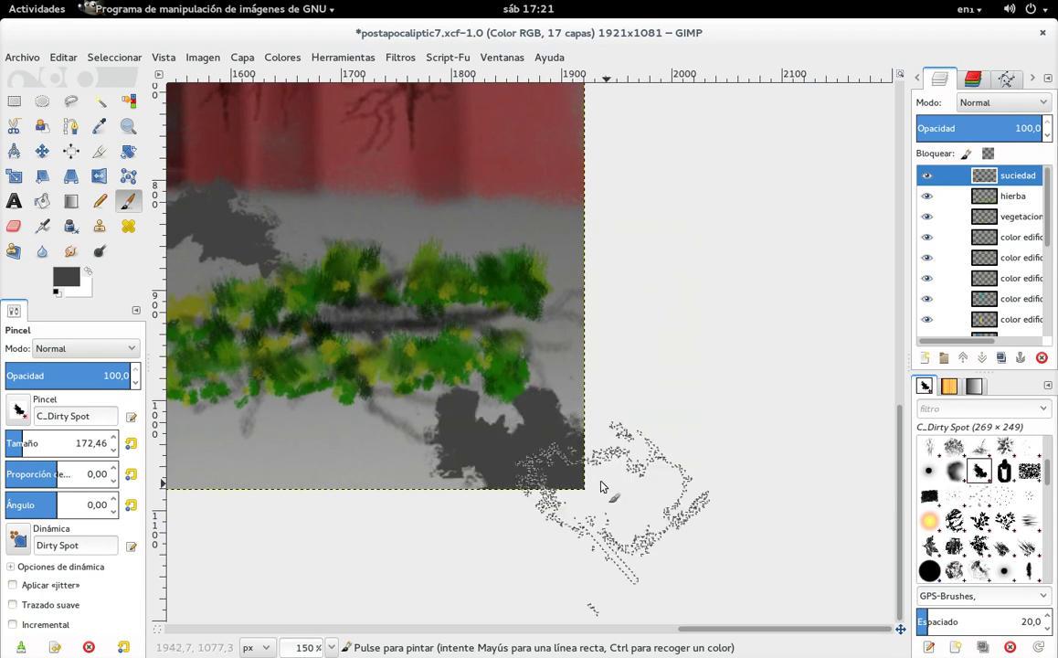
scroll(485, 418, up, 4)
scroll(485, 418, left, 6)
scroll(488, 383, left, 2)
scroll(461, 384, left, 2)
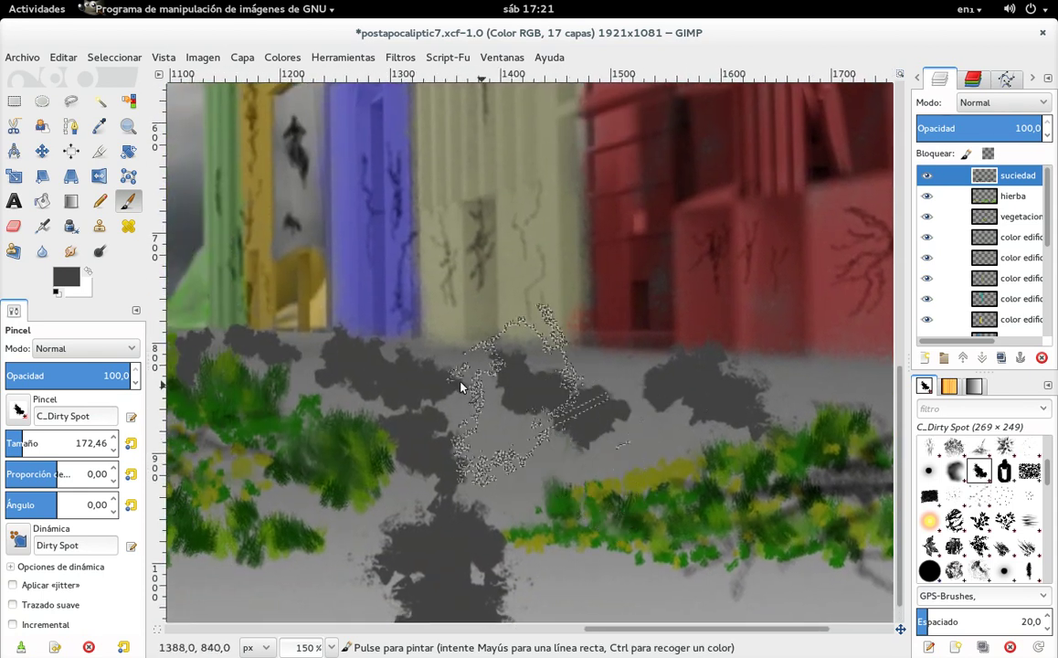
scroll(519, 437, left, 3)
scroll(519, 437, up, 2)
scroll(519, 437, left, 4)
scroll(466, 371, left, 3)
scroll(494, 384, left, 3)
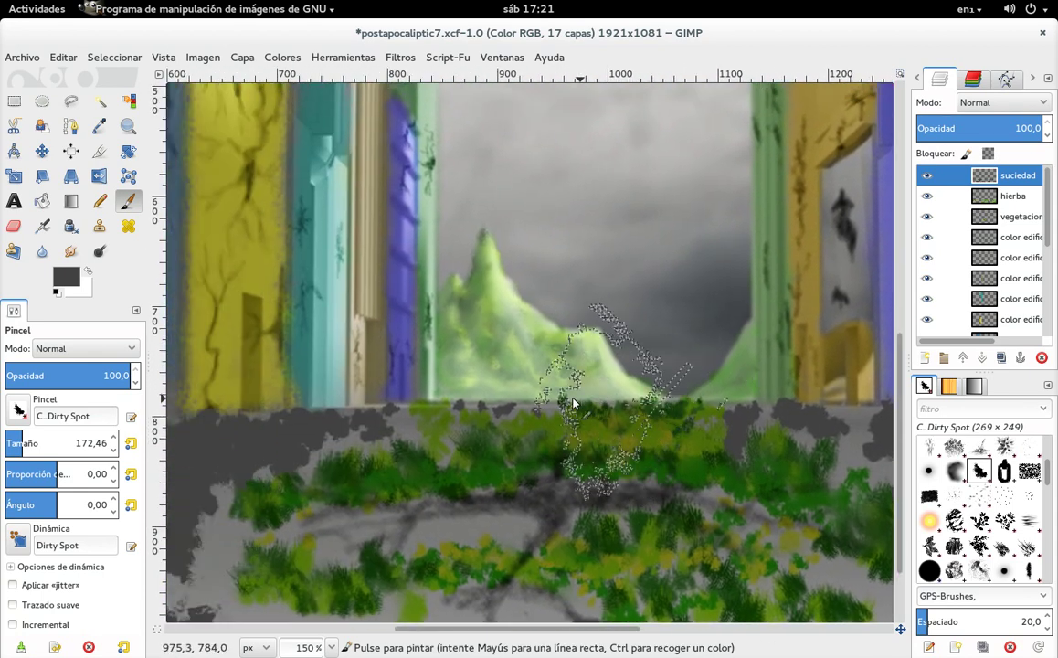
ctrl+scroll(498, 359, down, 2)
ctrl+scroll(498, 359, down, 1)
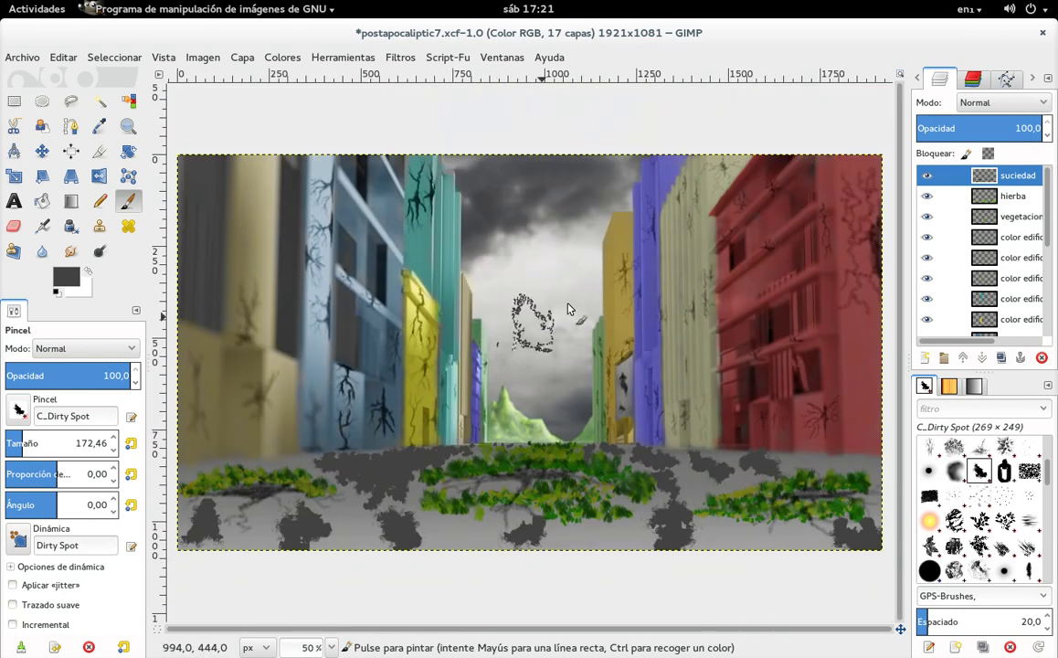
Switch the suciedad layer's blend mode to Solapar (Overlay).
click(1015, 103)
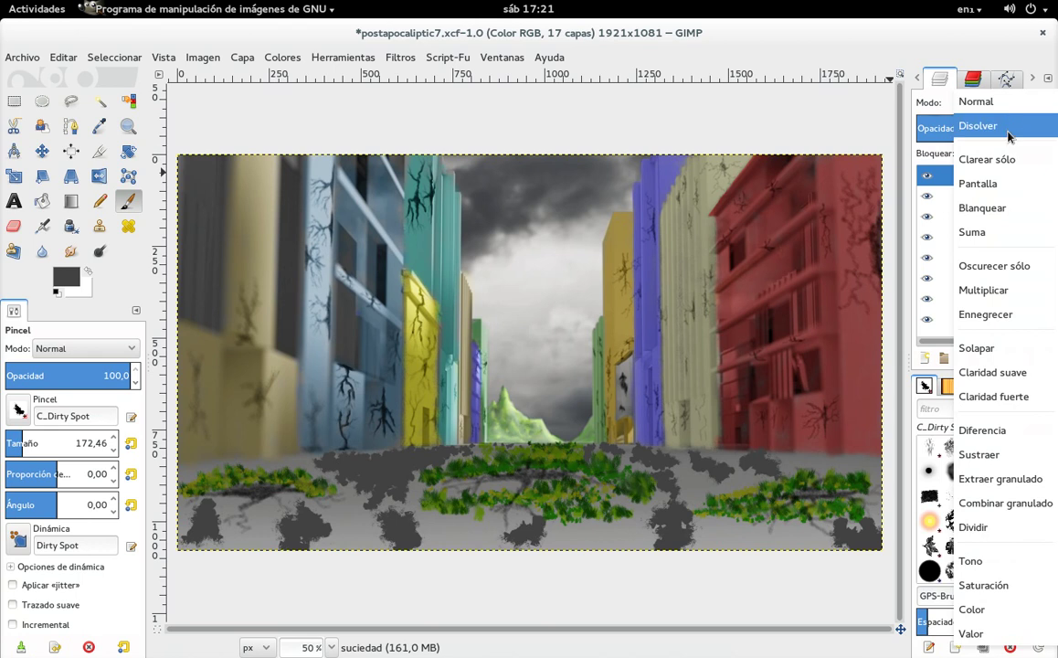
click(994, 347)
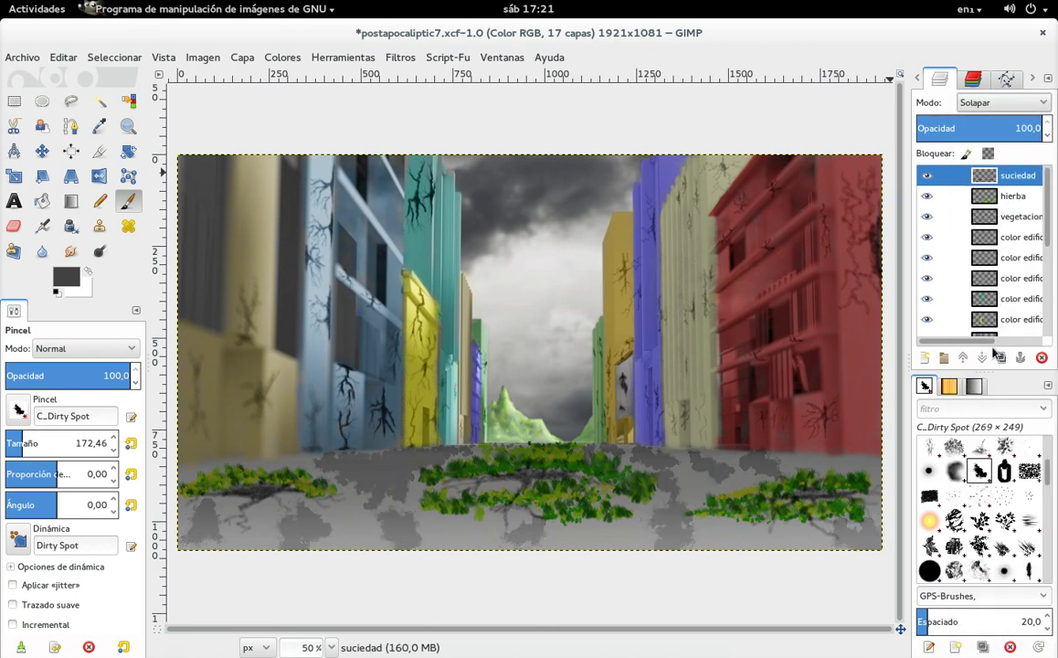
Smear the dark dirt stains on the street with the Smudge tool to soften their edges.
click(70, 254)
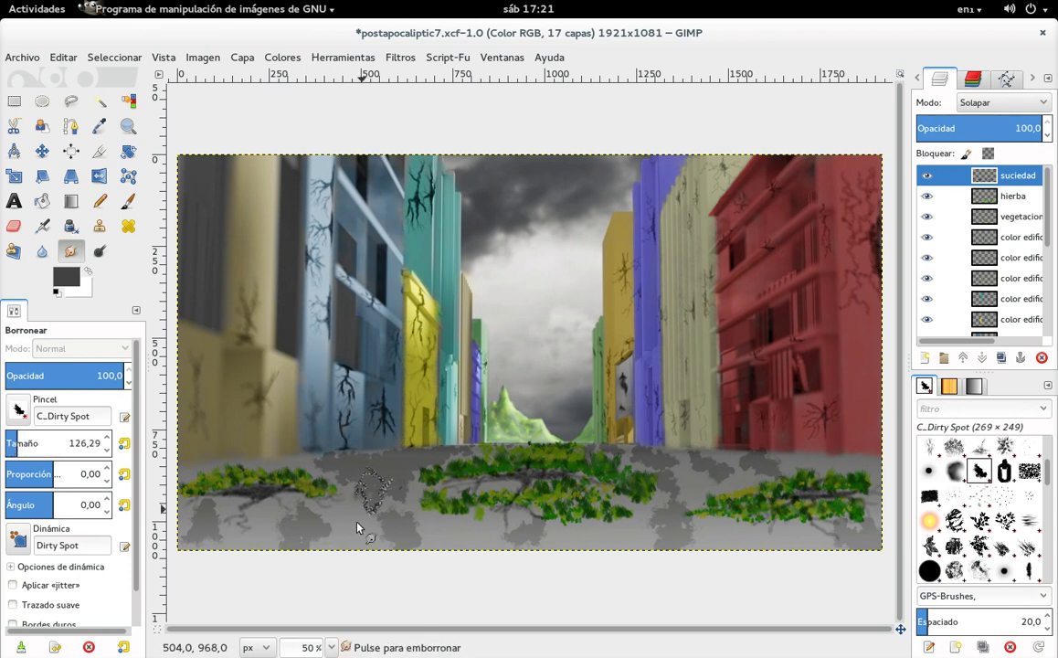
drag(357, 527, 366, 503)
mouse_move(337, 466)
mouse_down()
mouse_move(402, 511)
mouse_move(360, 554)
mouse_move(401, 489)
mouse_up()
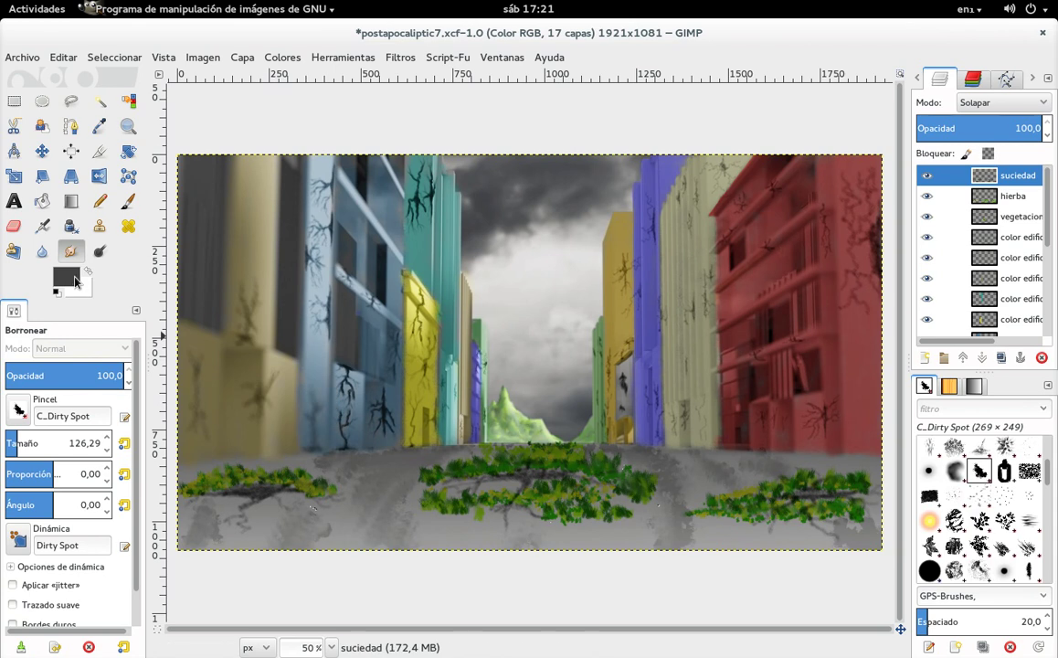
click(130, 208)
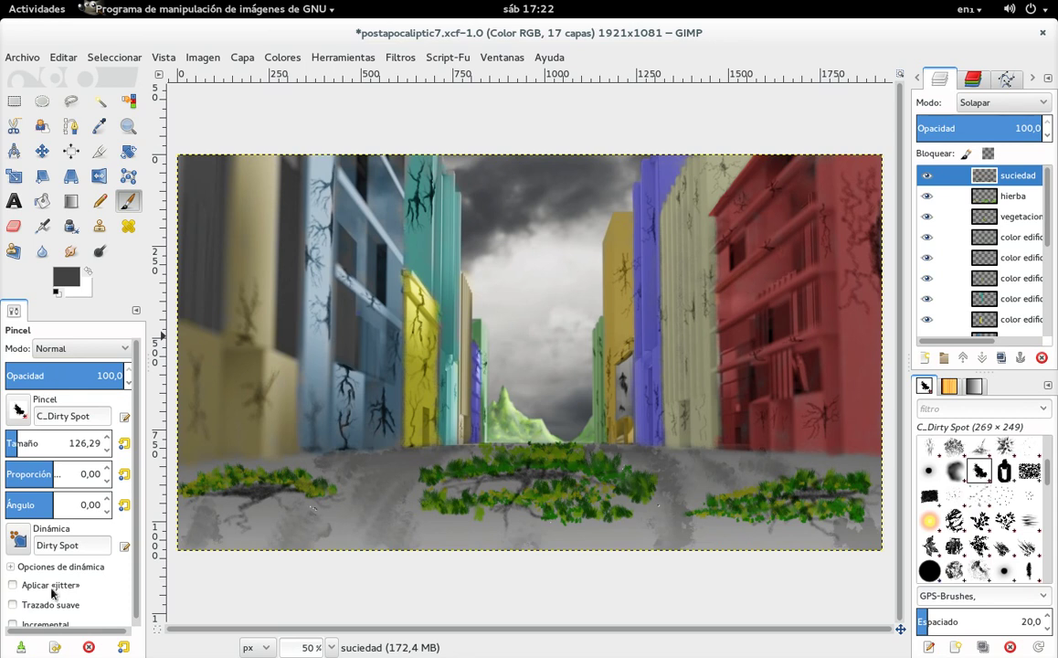
Apply the Dust Rough tool preset, giving an S_Splats 2 brush at size 250.
click(56, 544)
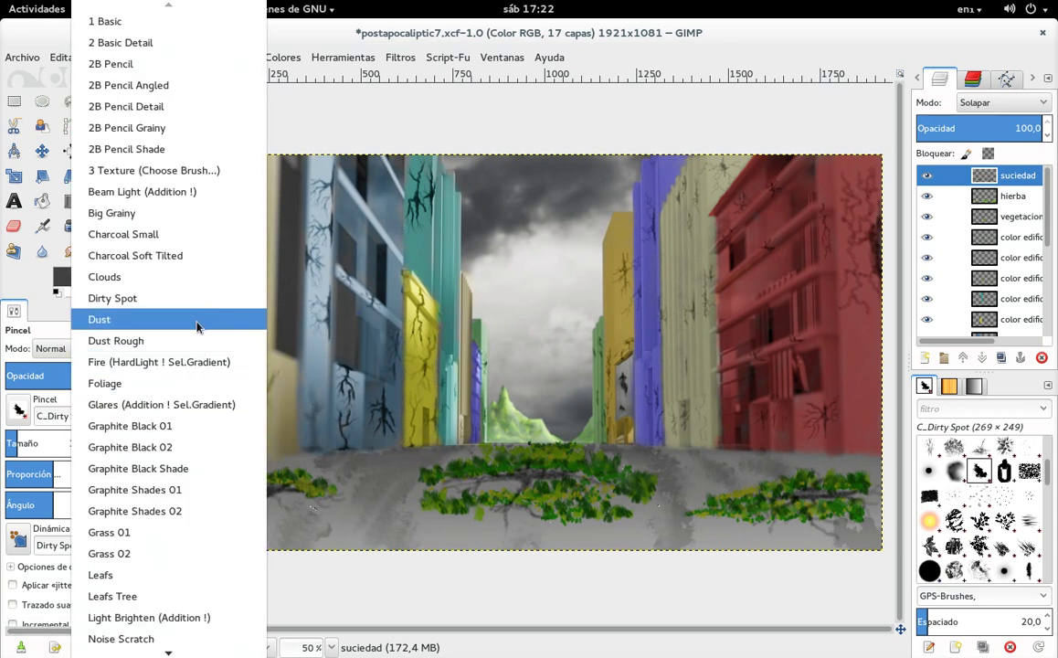
click(399, 498)
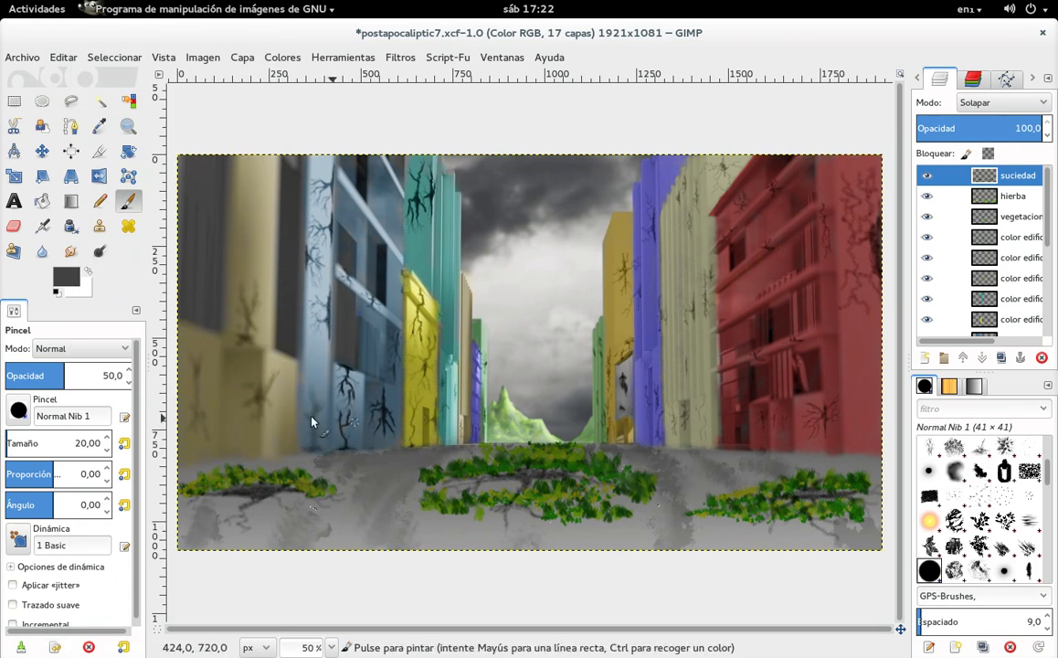
click(58, 647)
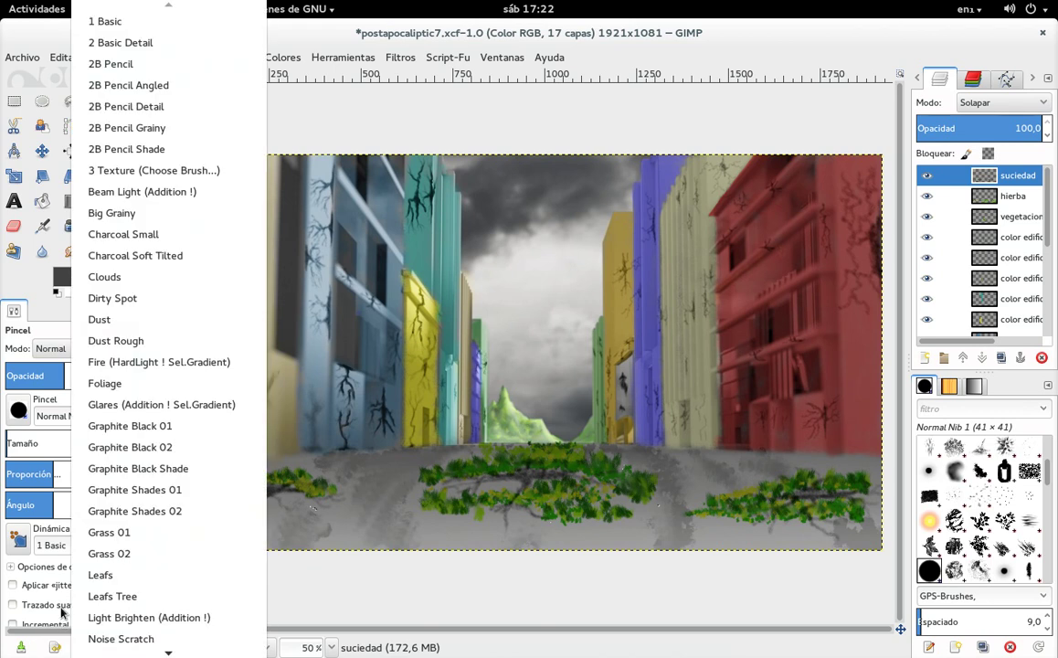
click(191, 341)
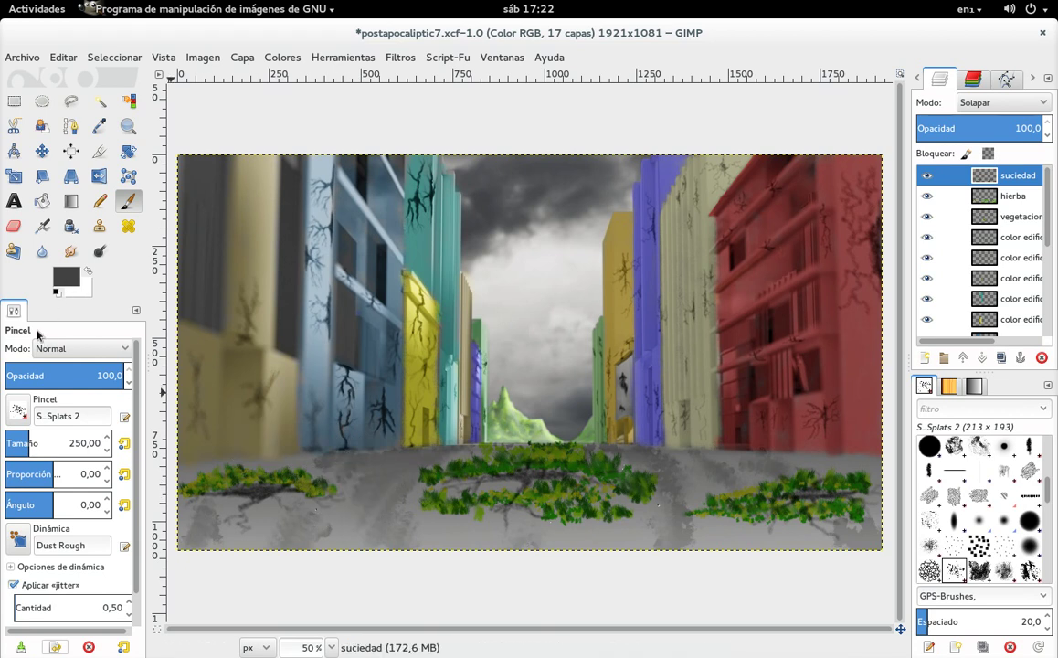
Darken the foreground colour to 2a2a2a.
click(71, 285)
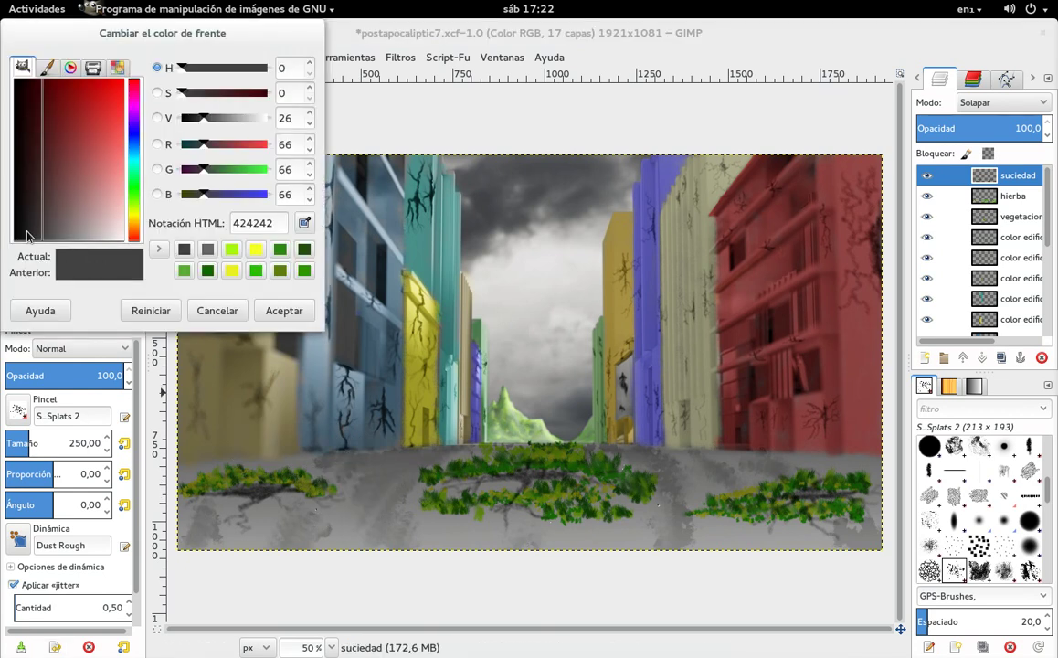
drag(28, 235, 29, 216)
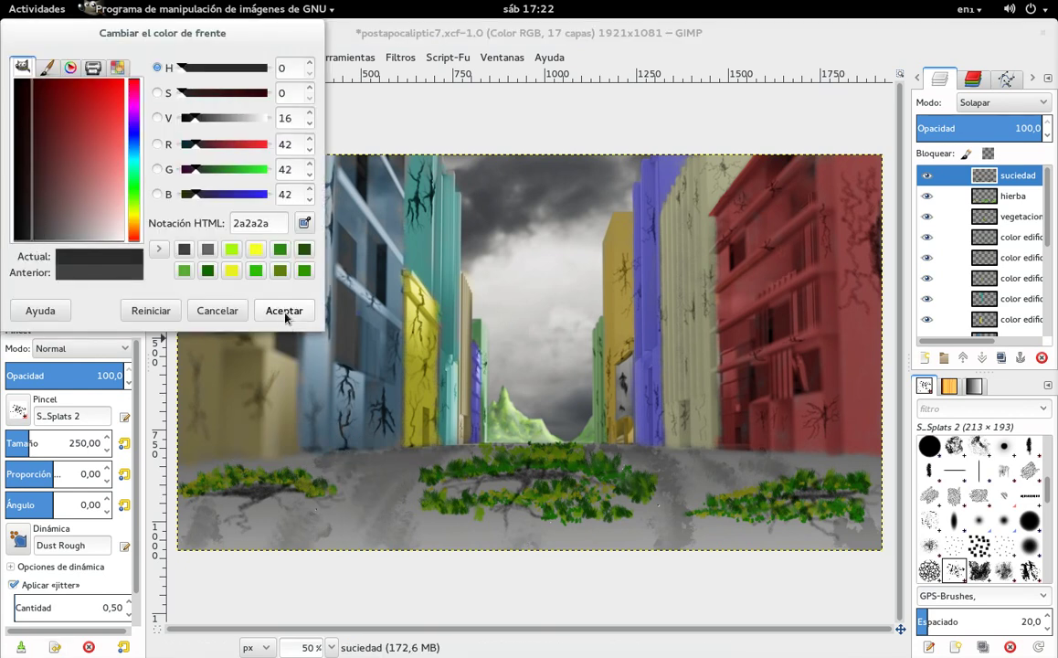
click(283, 312)
Shrink the S_Splats 2 brush and stamp faint and dark dust splats on the lower road.
click(11, 443)
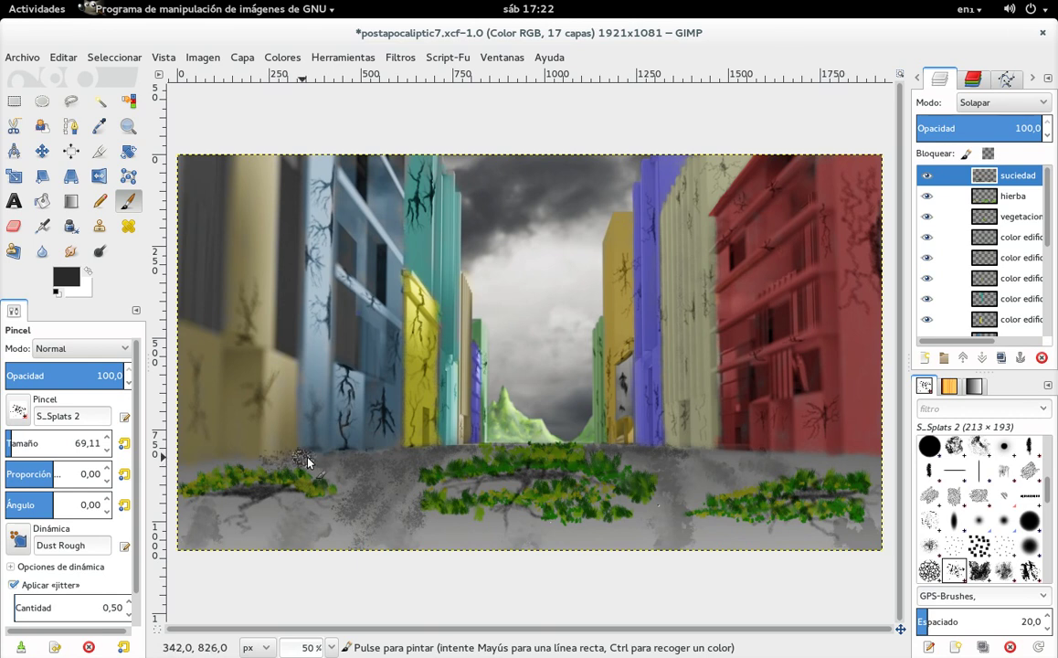
key(ctrl)
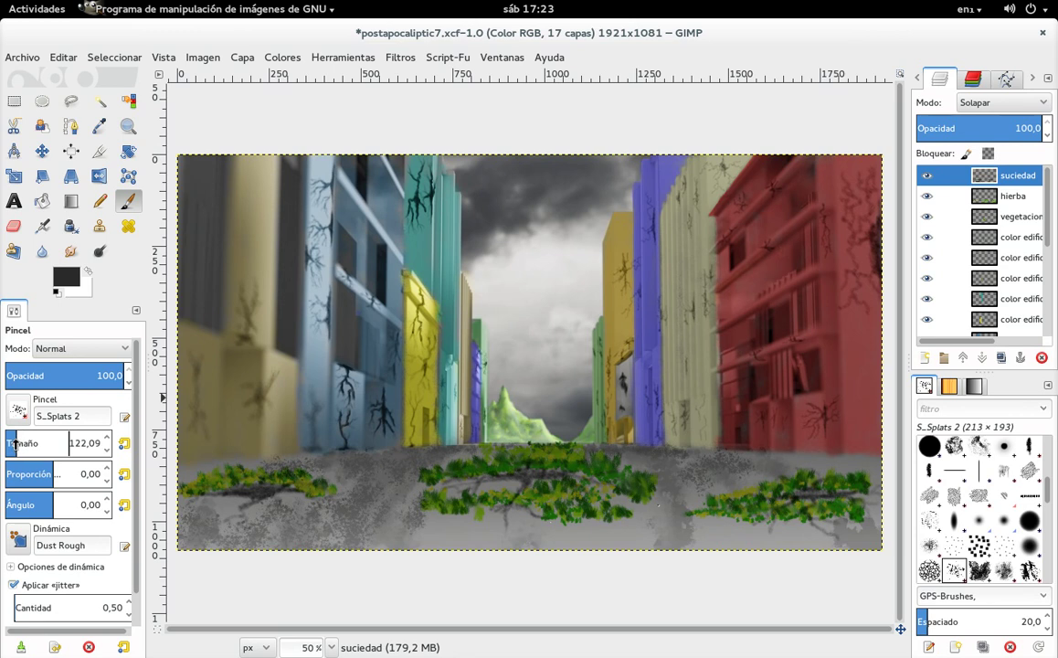
click(416, 516)
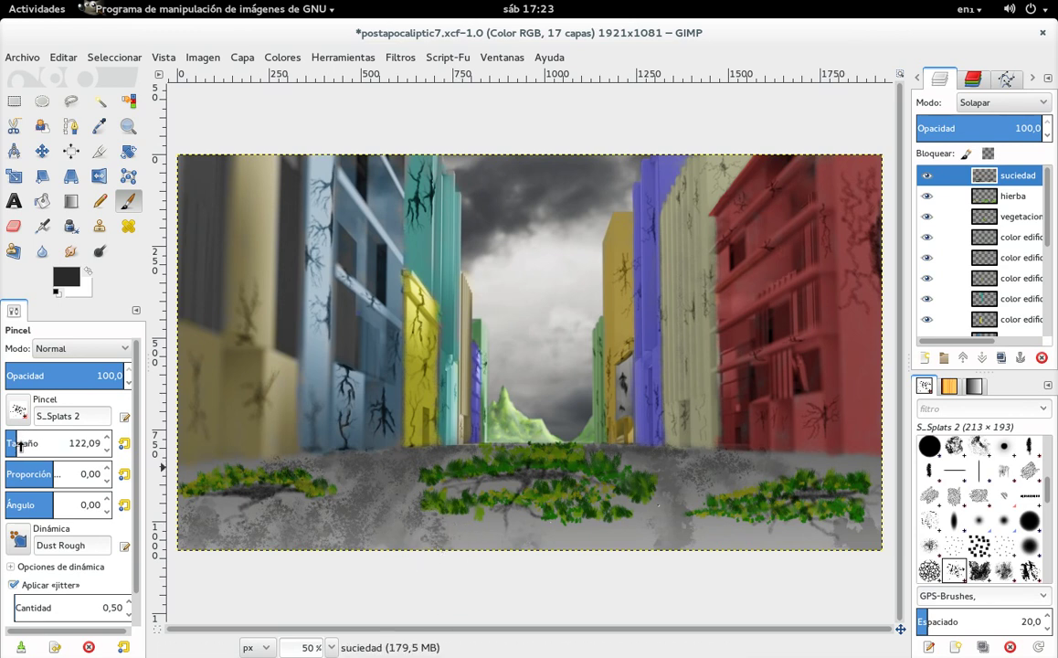
click(457, 537)
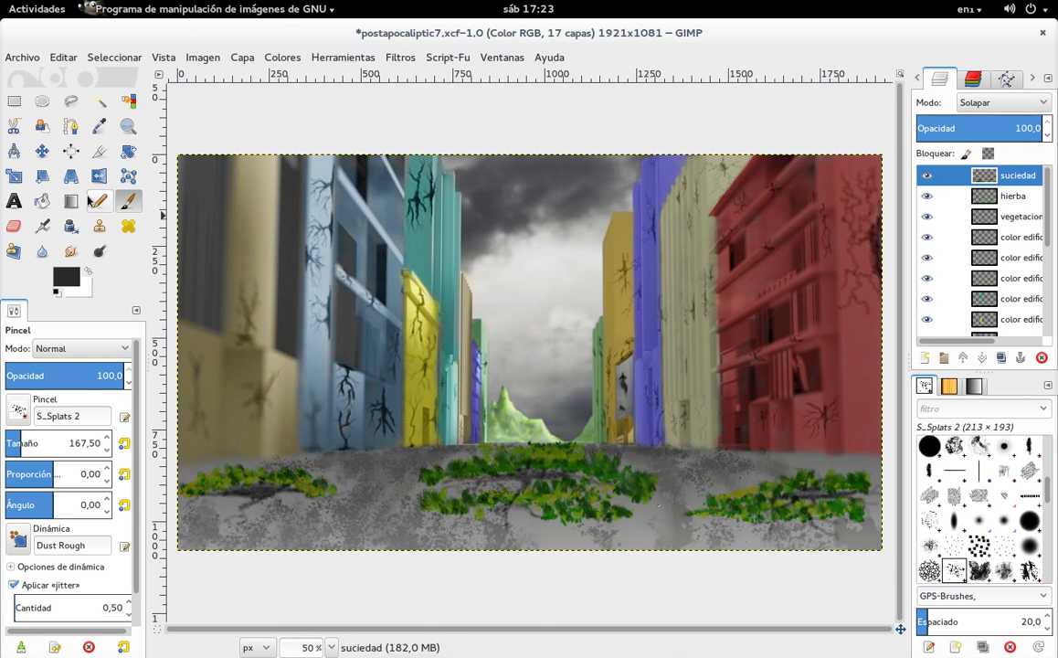
click(64, 253)
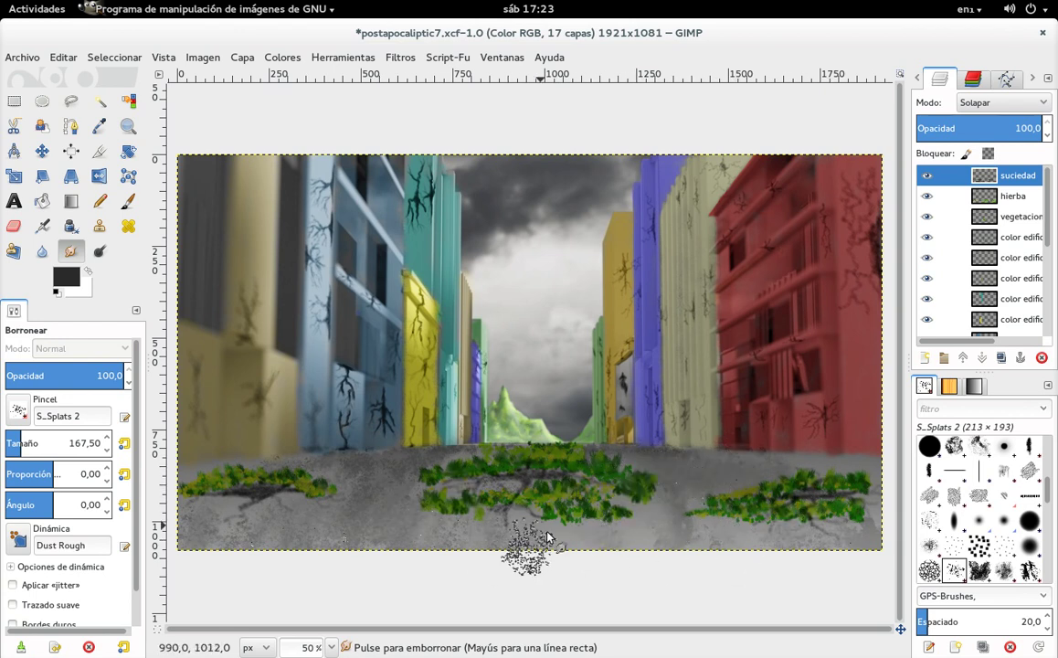
Smudge the dusty ground around the central ivy, panning right across the street.
click(125, 201)
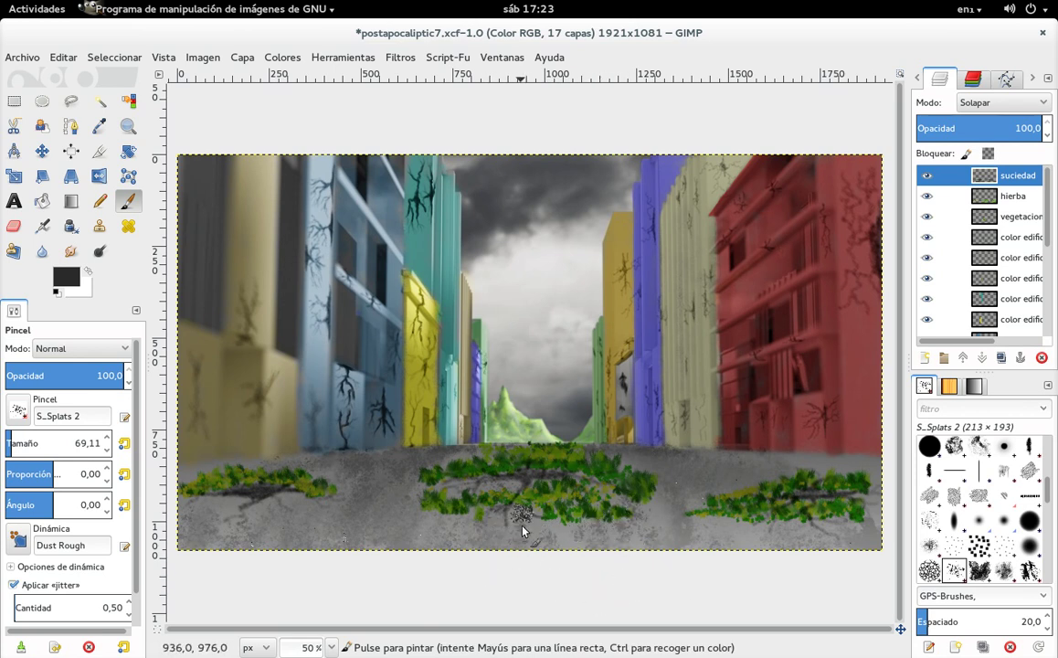
click(66, 257)
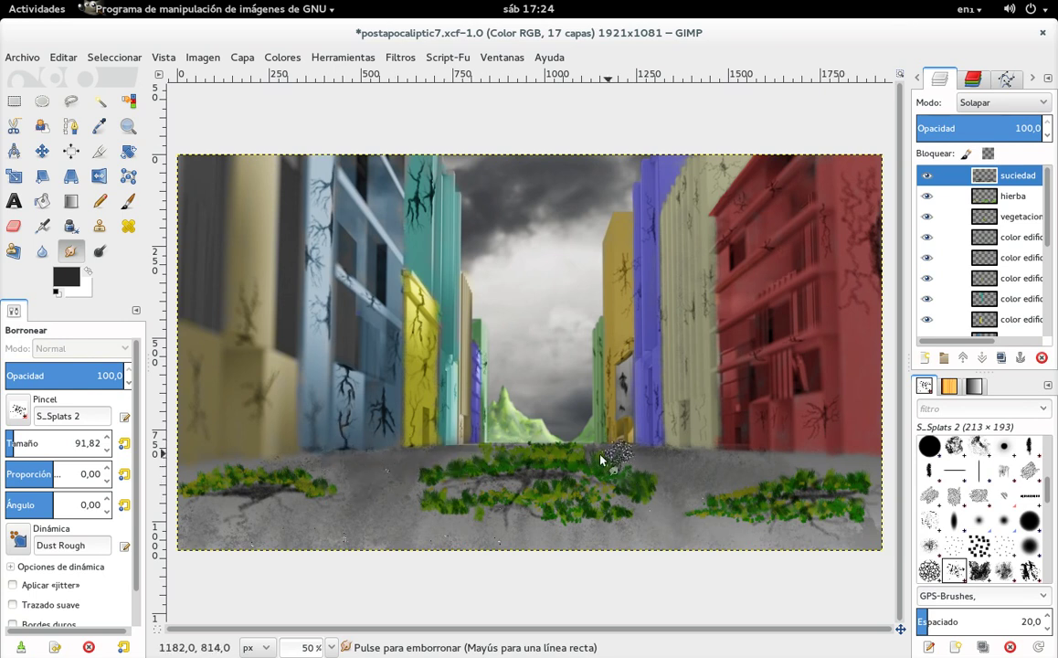
scroll(491, 372, up, 3)
scroll(427, 489, right, 3)
scroll(482, 492, right, 1)
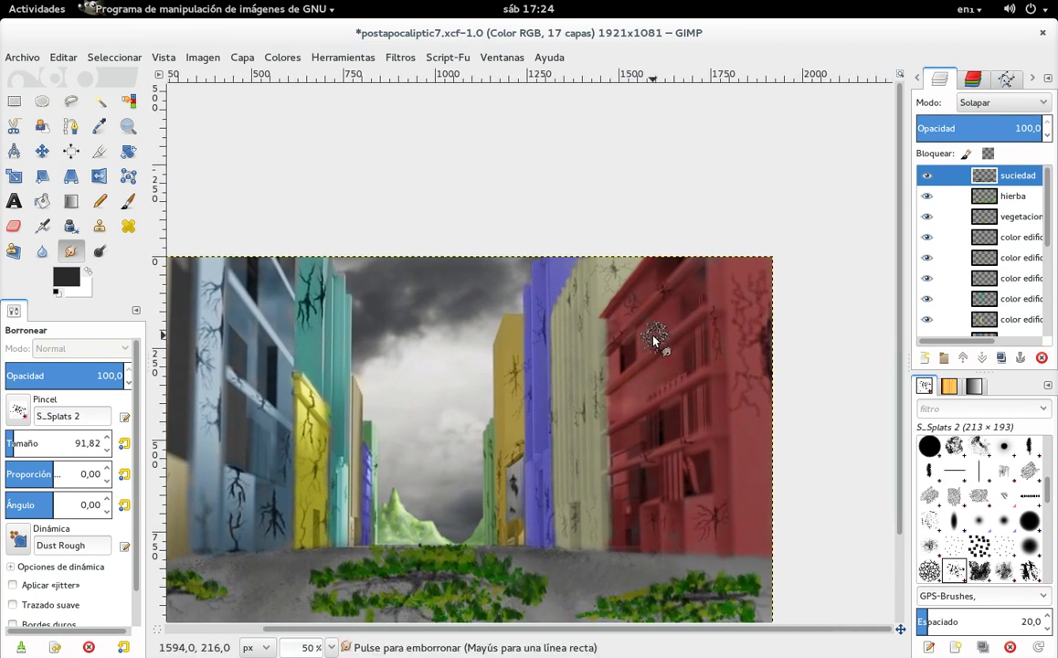
click(126, 204)
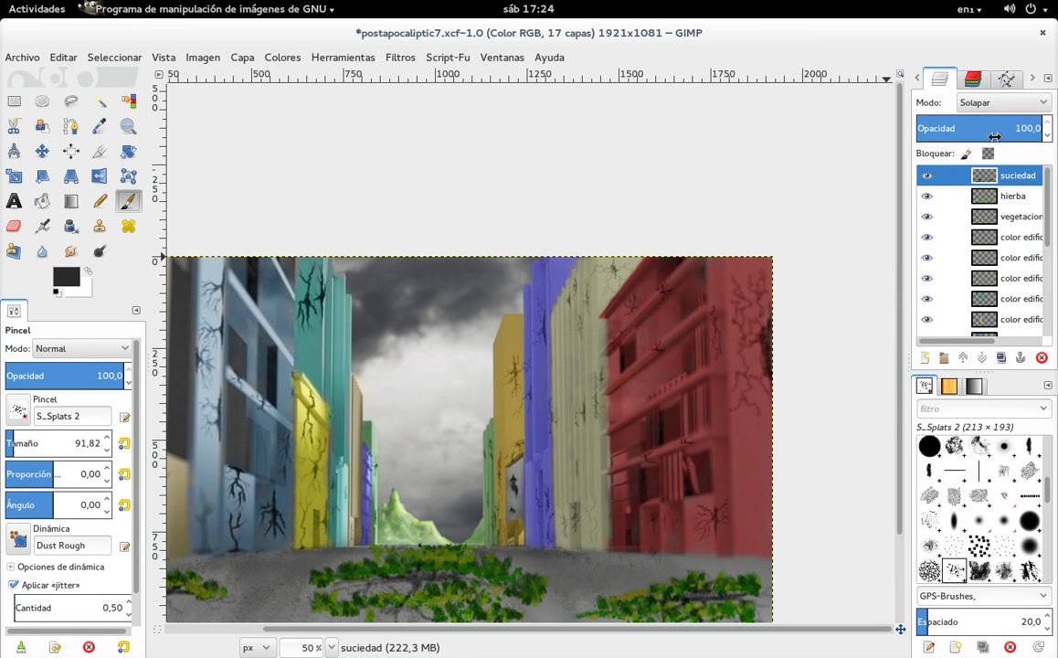
Stamp a dust splat on the road, lower opacity to about 60, and speckle dirt over the red building.
click(290, 592)
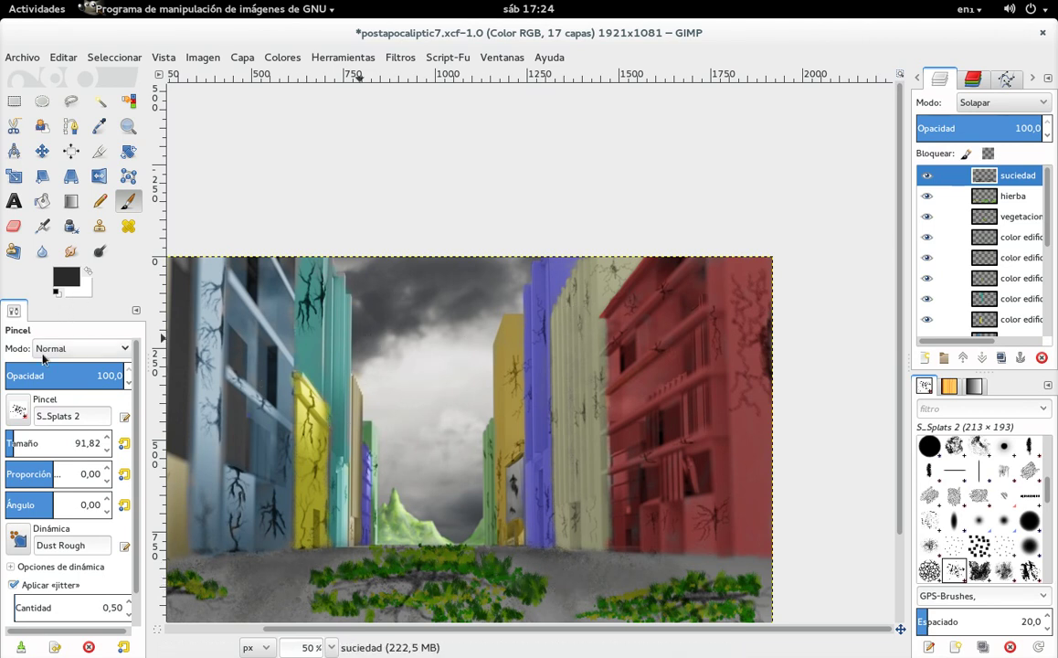
drag(80, 374, 77, 376)
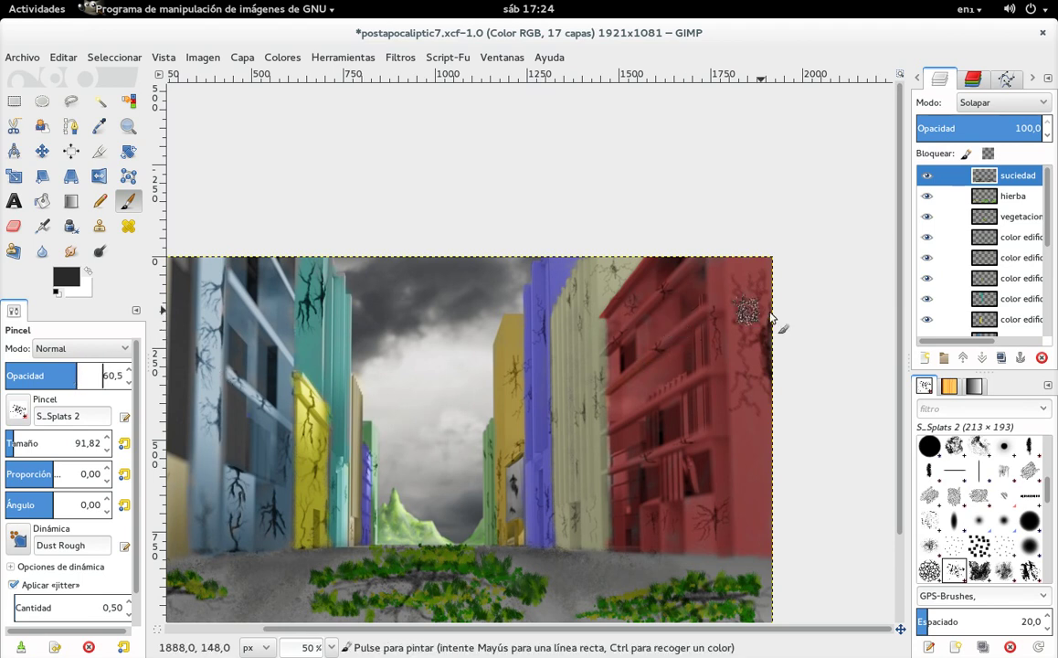
key(space)
key(space)
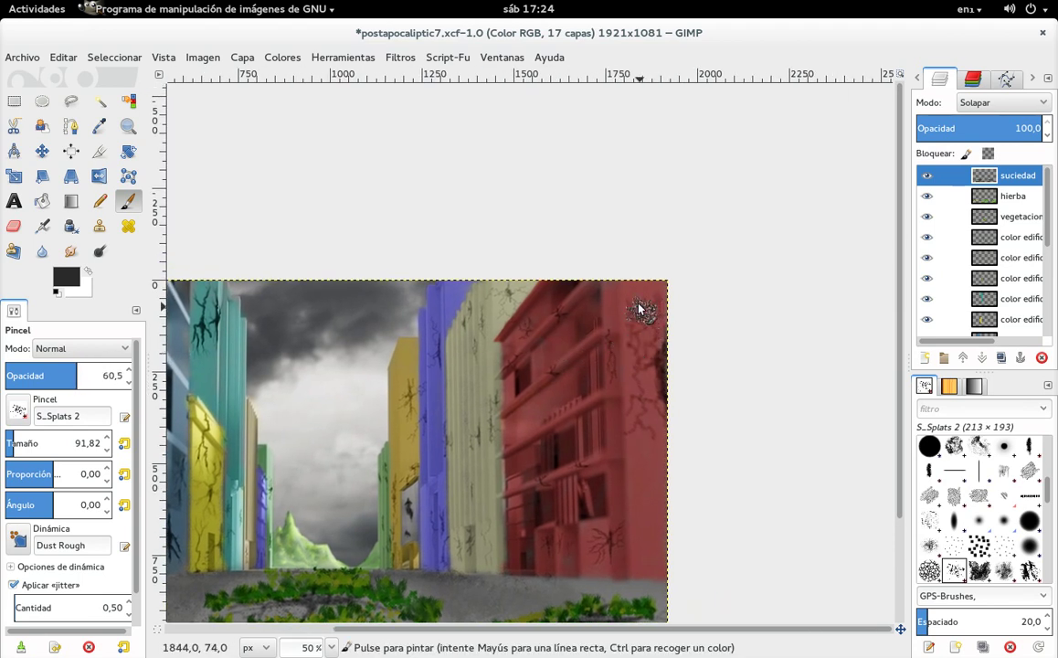
drag(642, 316, 645, 524)
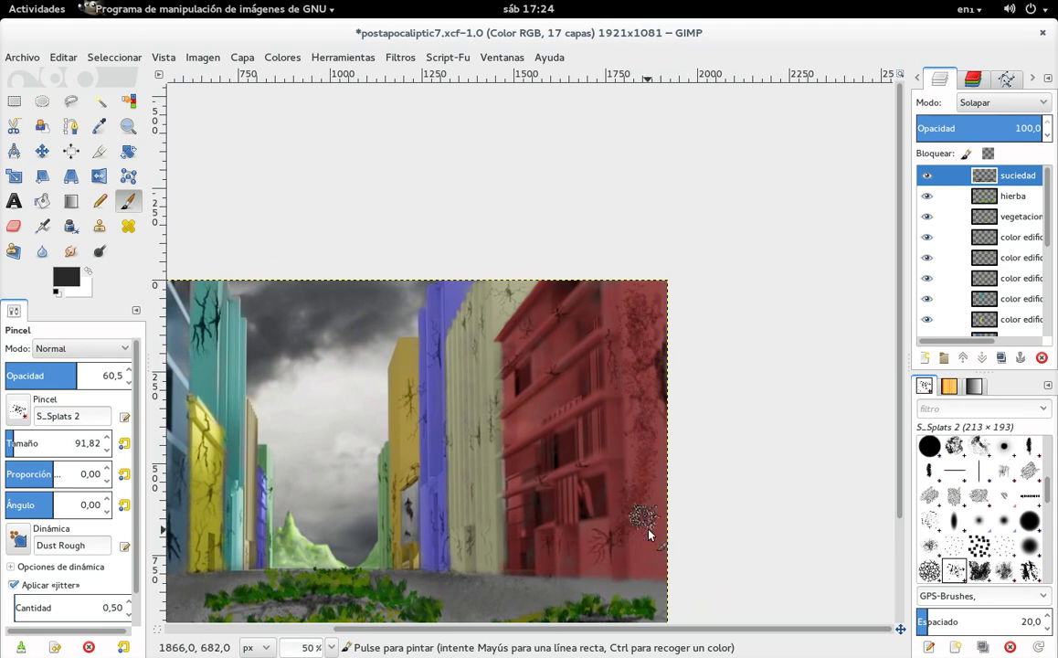
drag(574, 391, 519, 464)
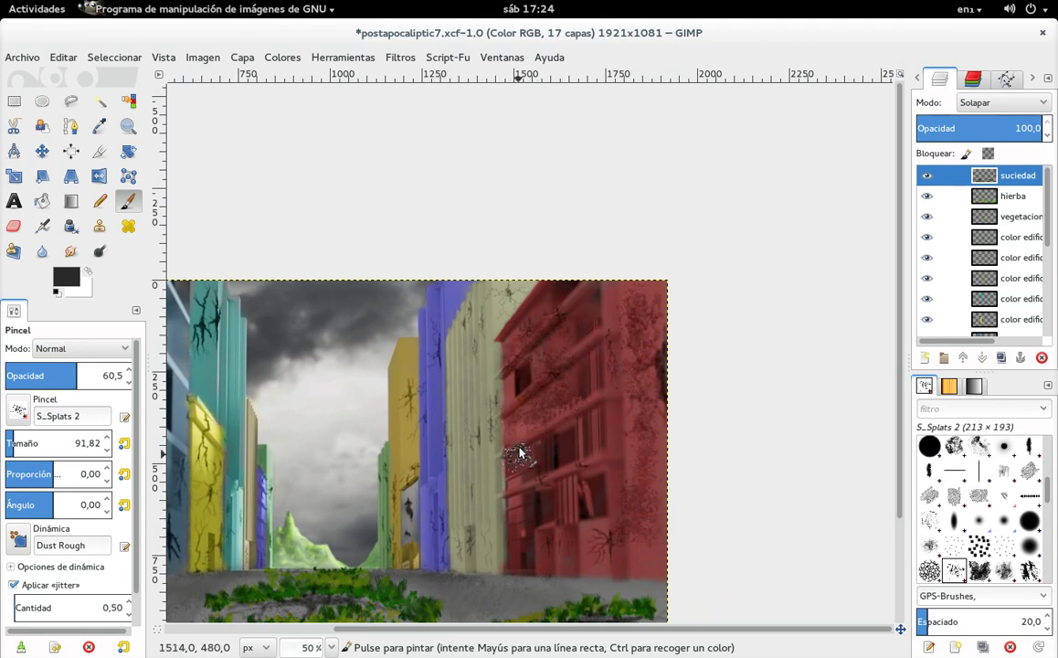
mouse_move(467, 393)
mouse_down()
mouse_move(465, 361)
mouse_move(482, 469)
mouse_up()
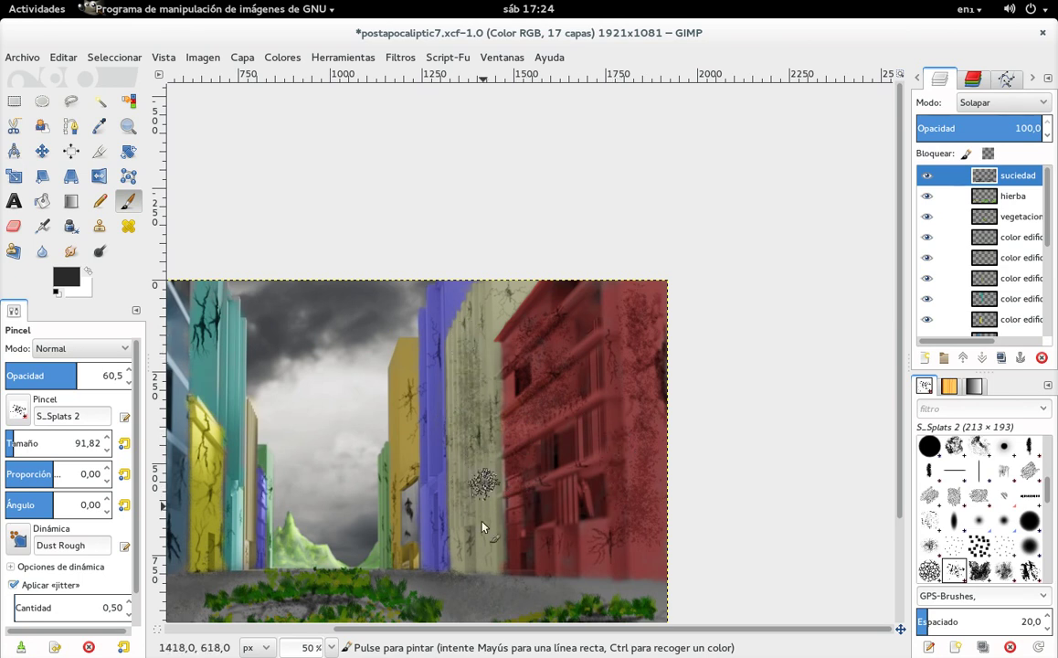
Spatter dirt over the blue, teal and yellow buildings and the left tan facade.
scroll(437, 439, up, 1)
scroll(436, 439, left, 3)
click(561, 391)
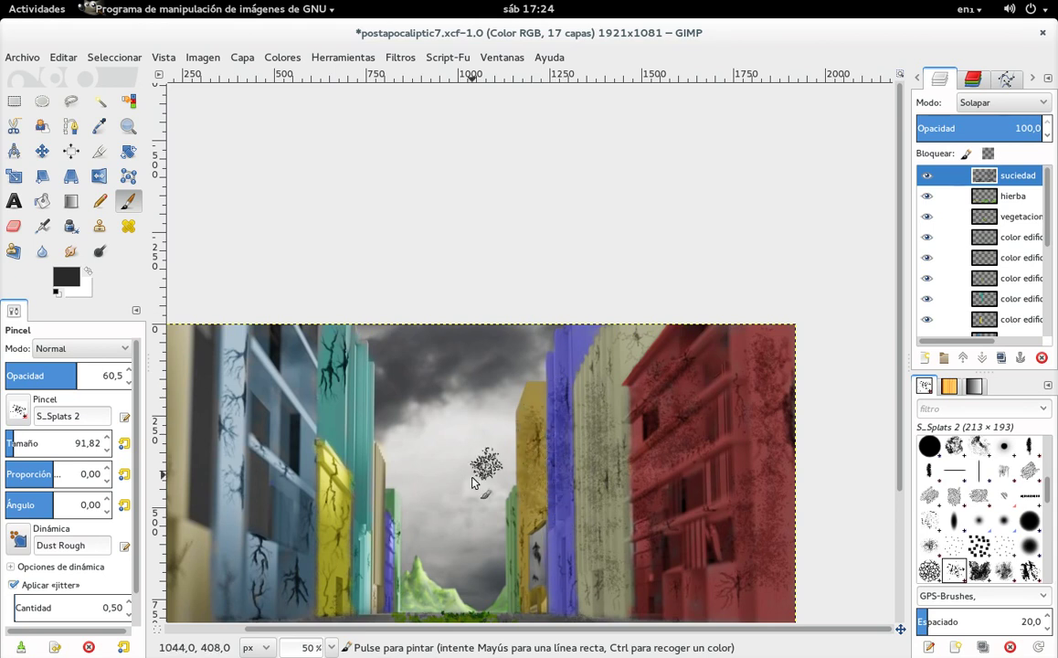
scroll(491, 467, down, 3)
scroll(491, 467, left, 2)
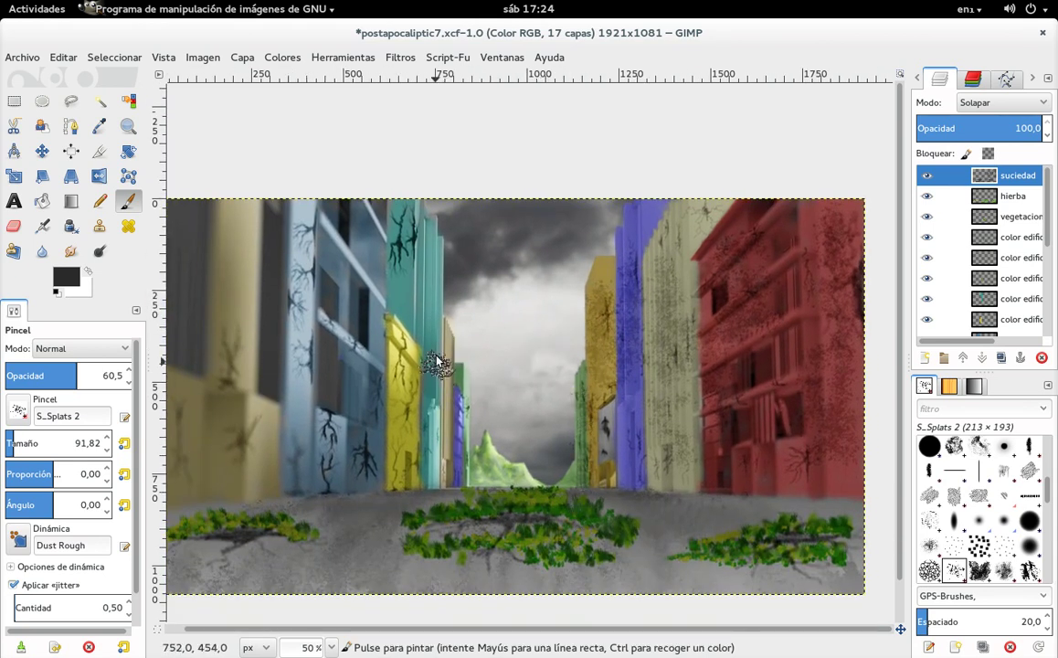
drag(402, 234, 404, 267)
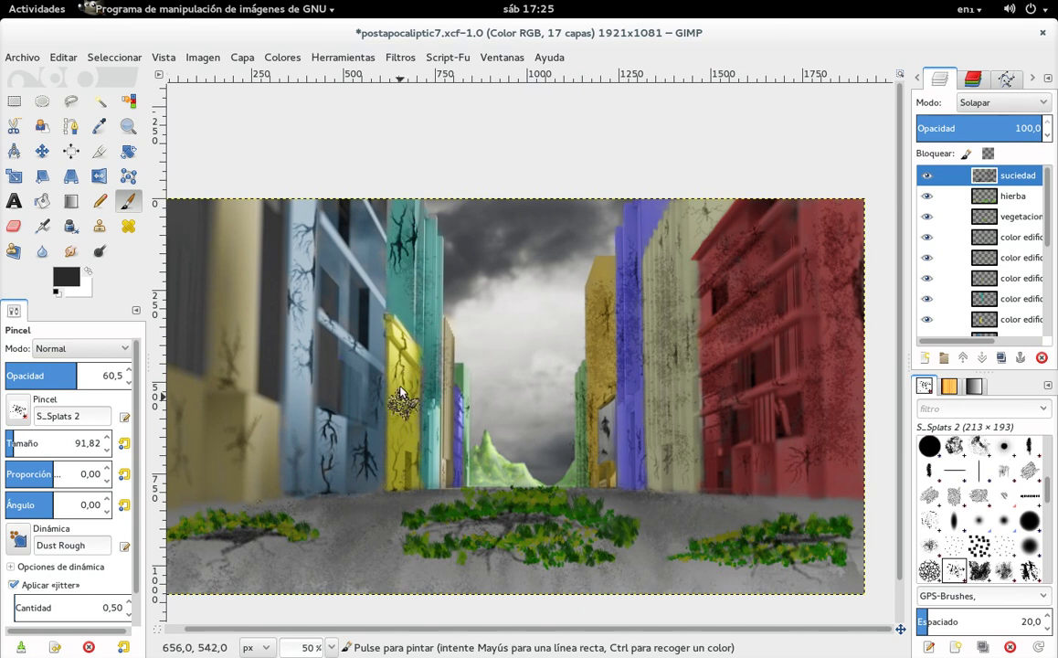
scroll(302, 409, up, 1)
scroll(302, 410, up, 2)
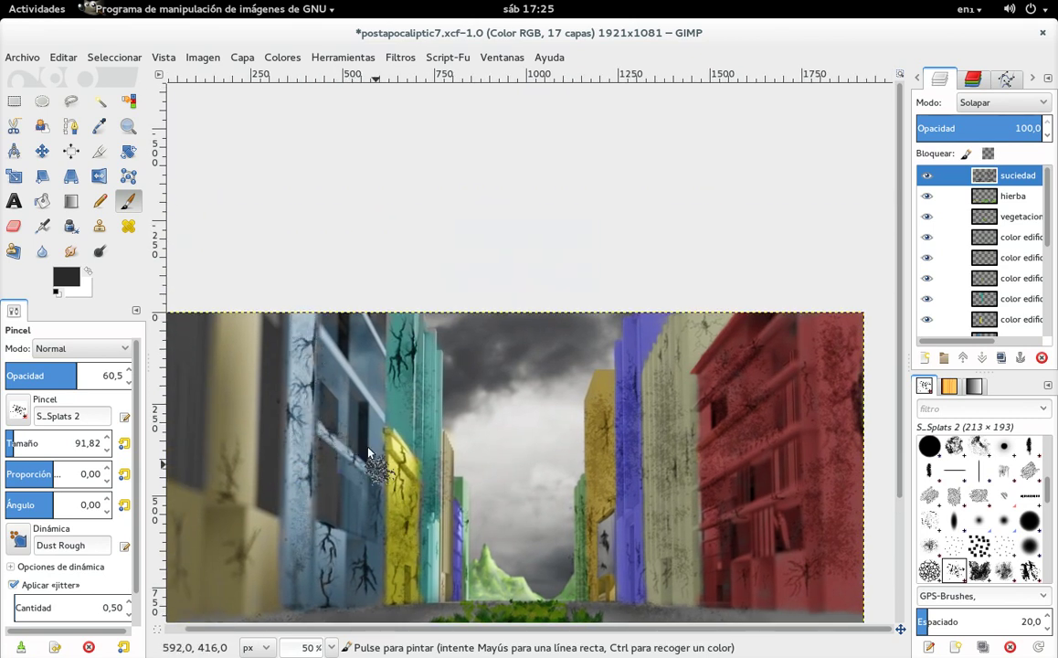
drag(311, 352, 358, 384)
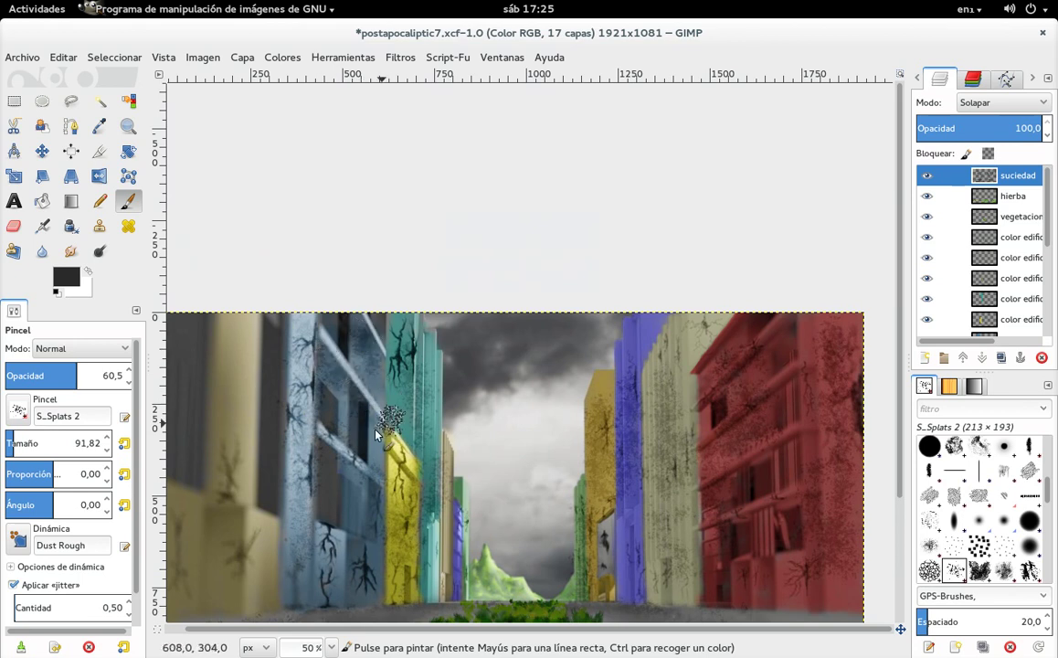
scroll(318, 424, left, 3)
scroll(318, 424, down, 1)
mouse_move(408, 403)
mouse_down()
mouse_move(386, 432)
mouse_move(331, 461)
mouse_move(341, 481)
mouse_move(426, 491)
mouse_up()
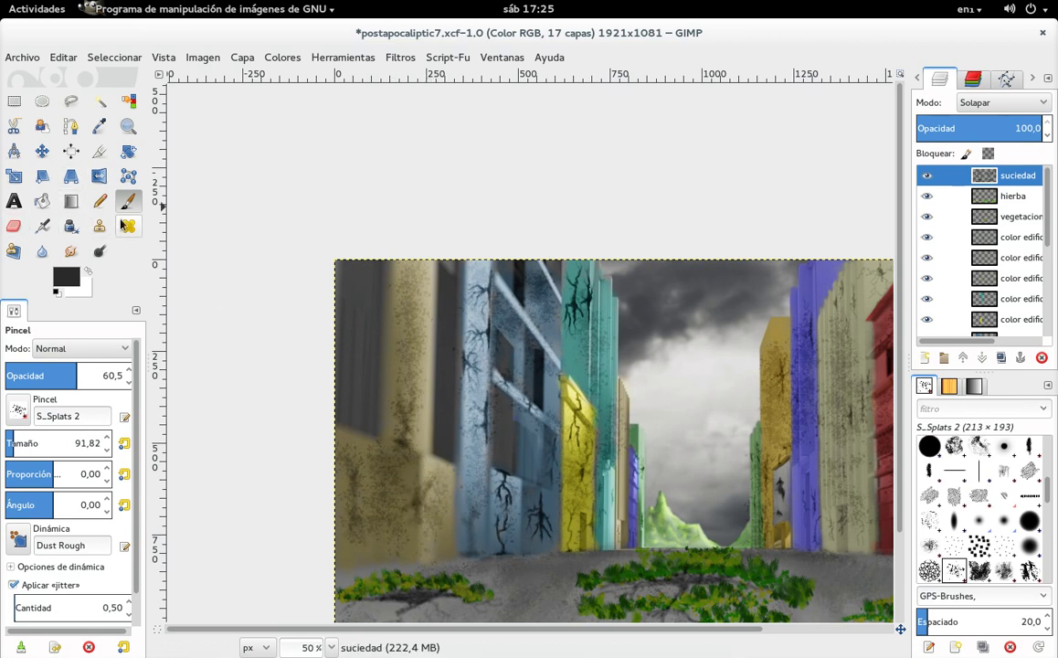
Smear the dirt splats on the tan and blue building walls with the Smudge tool, ending back on the Paintbrush.
click(71, 251)
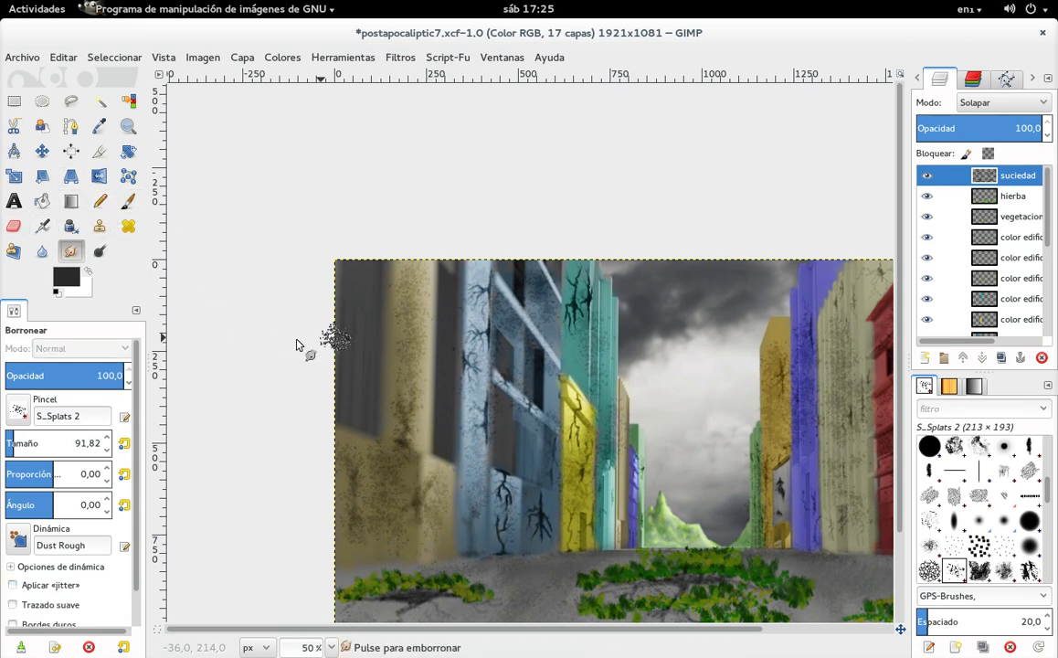
click(408, 368)
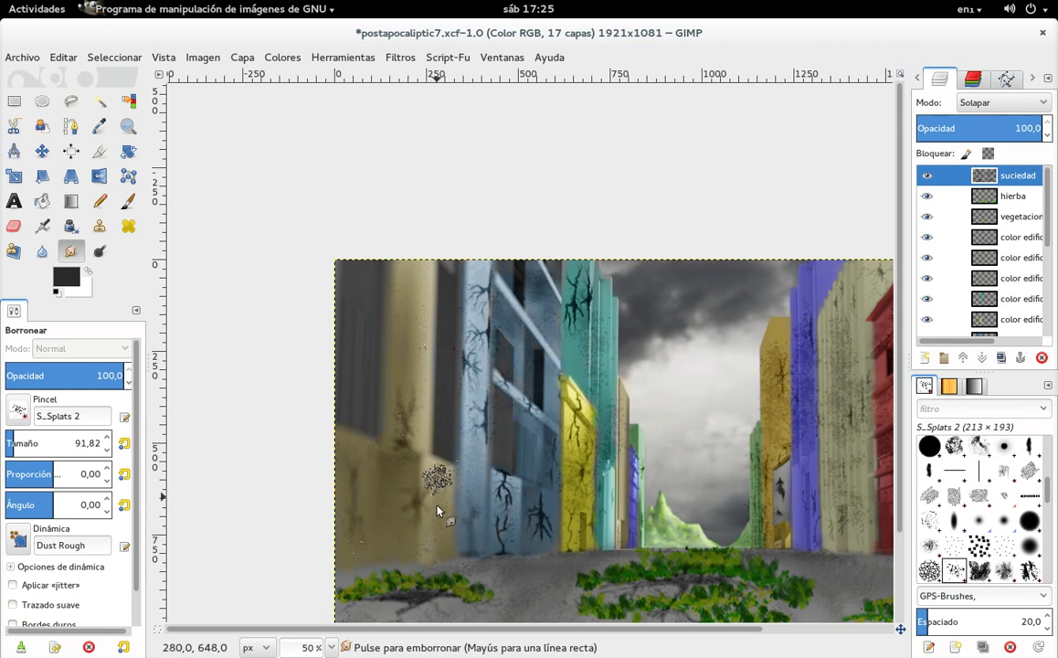
scroll(440, 439, right, 3)
scroll(440, 439, up, 1)
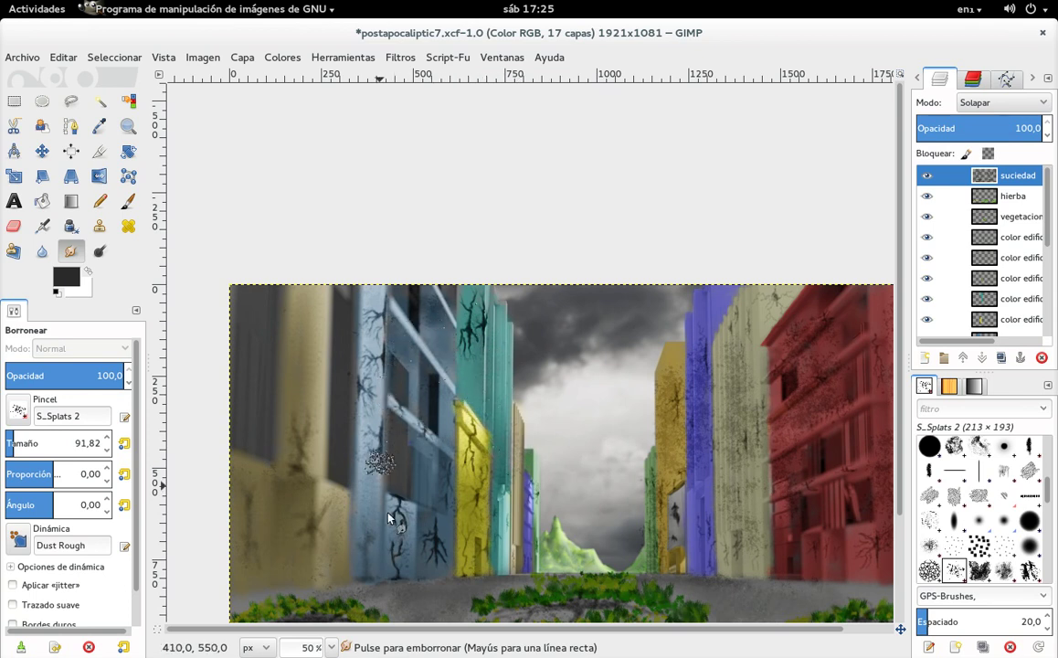
scroll(327, 456, right, 2)
scroll(327, 456, right, 2)
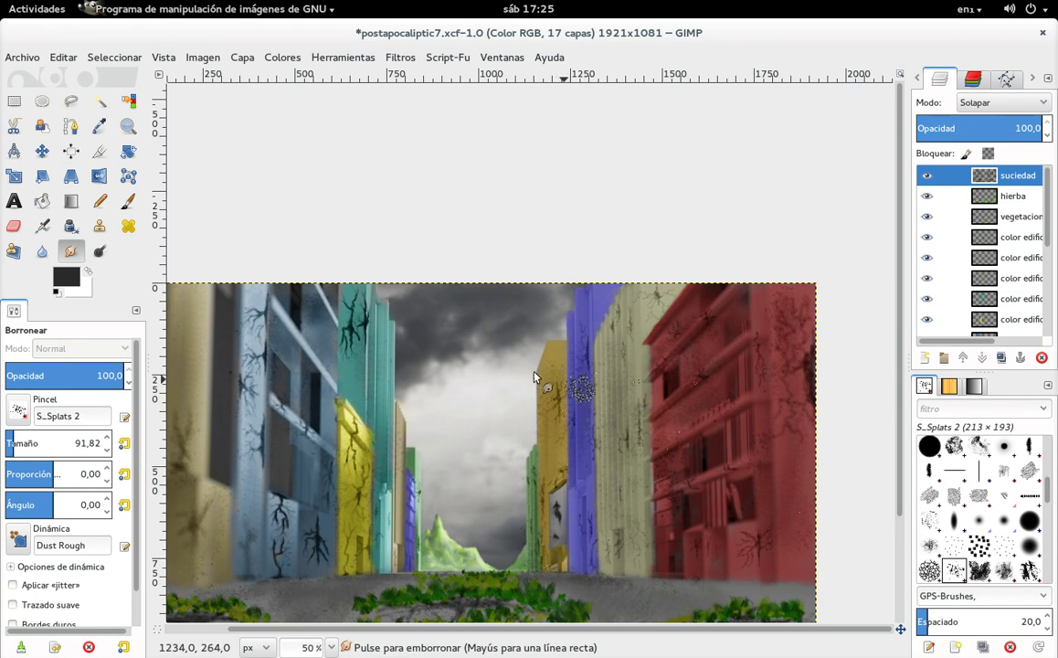
click(71, 226)
click(128, 200)
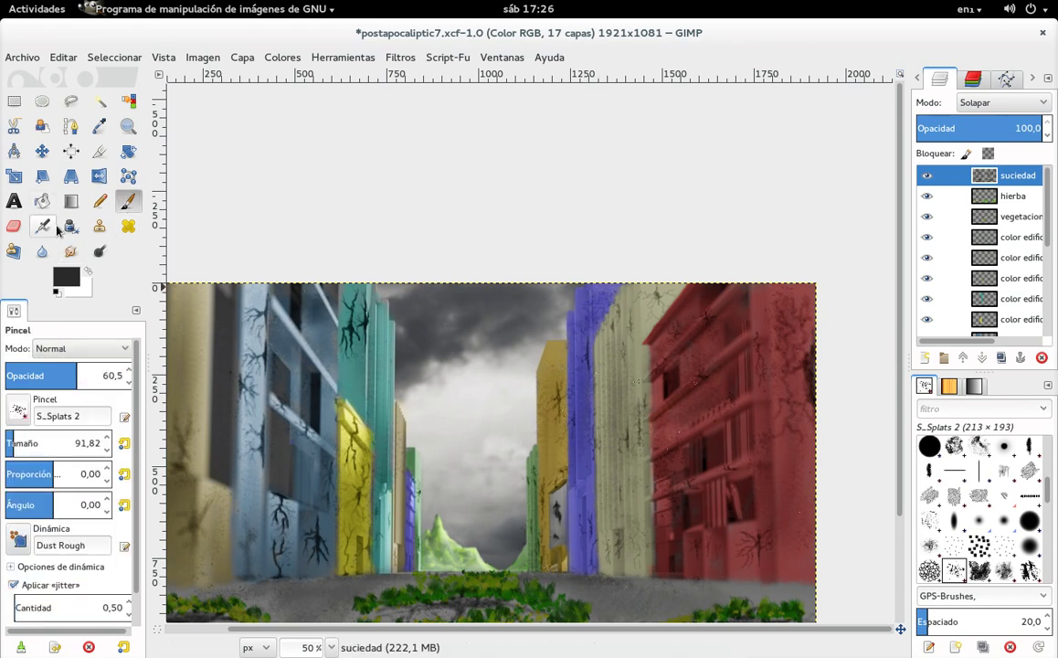
click(70, 251)
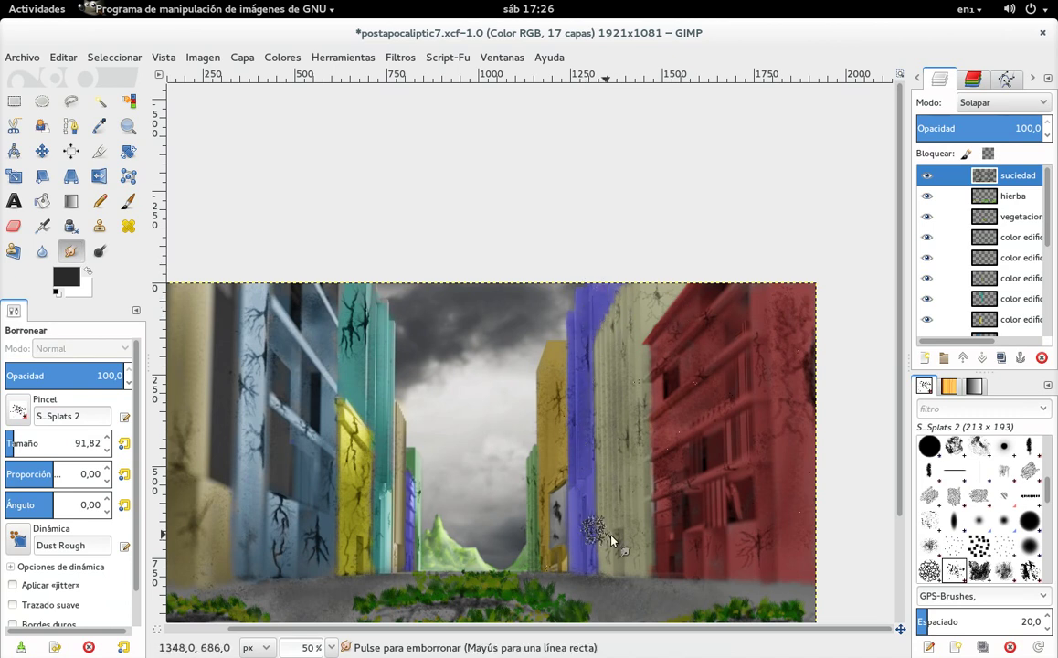
key(shift+g)
key(p)
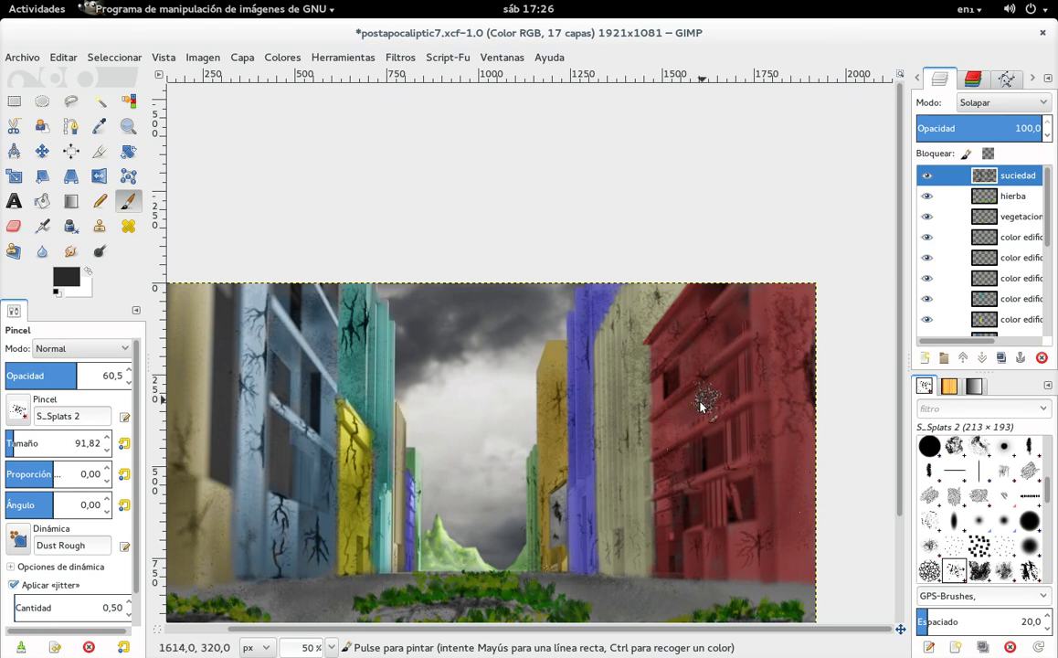
Smudge the dirt down the yellow building's left edge on the suciedad layer.
right_click(305, 290)
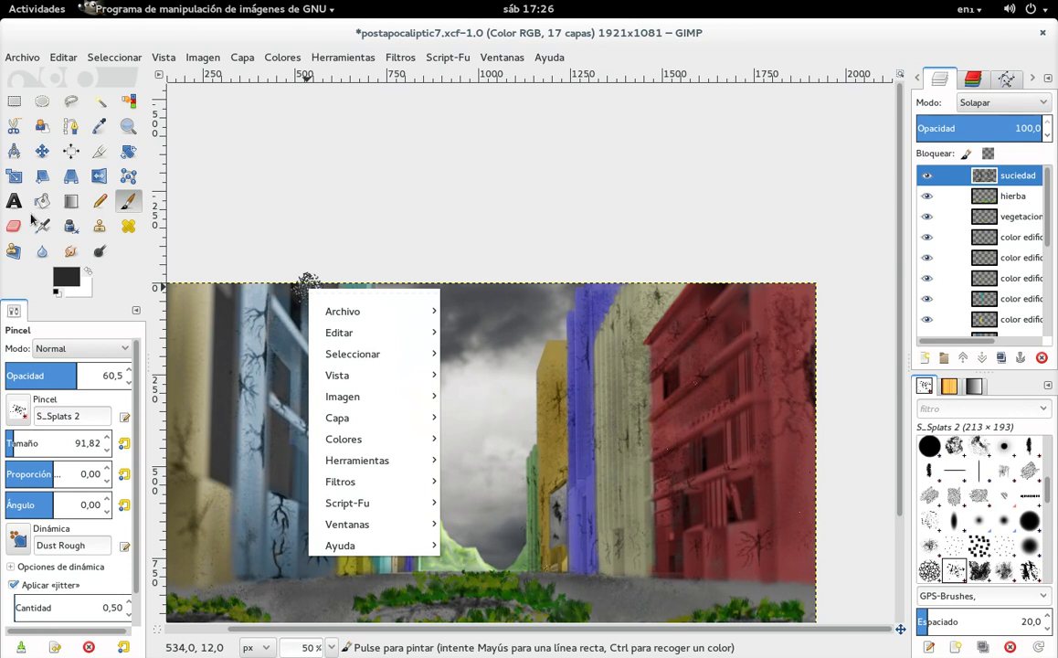
click(72, 250)
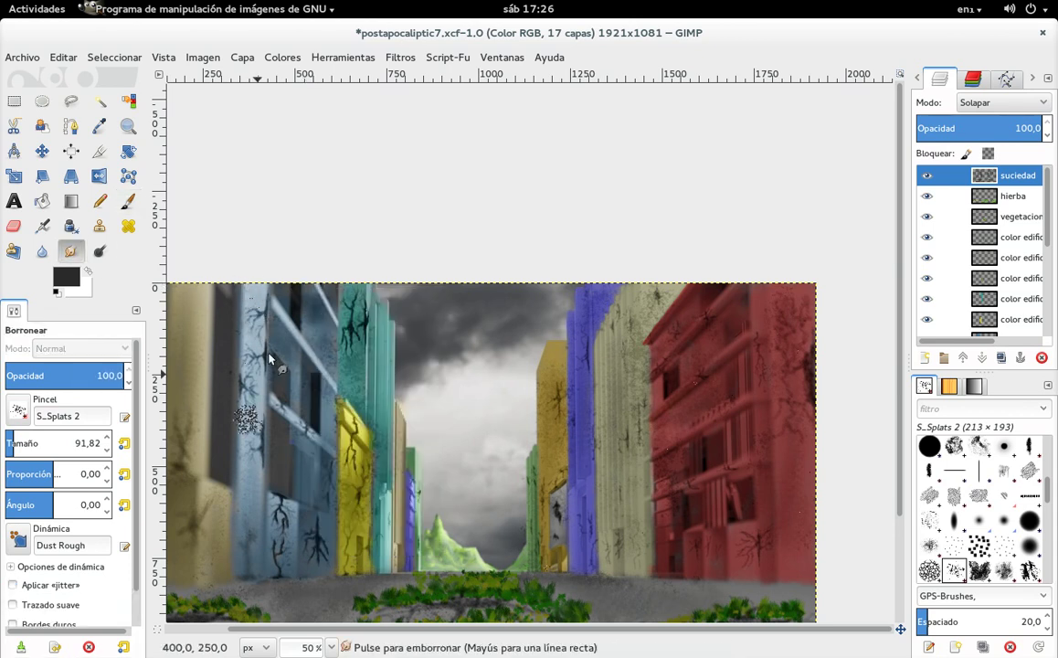
drag(347, 420, 346, 482)
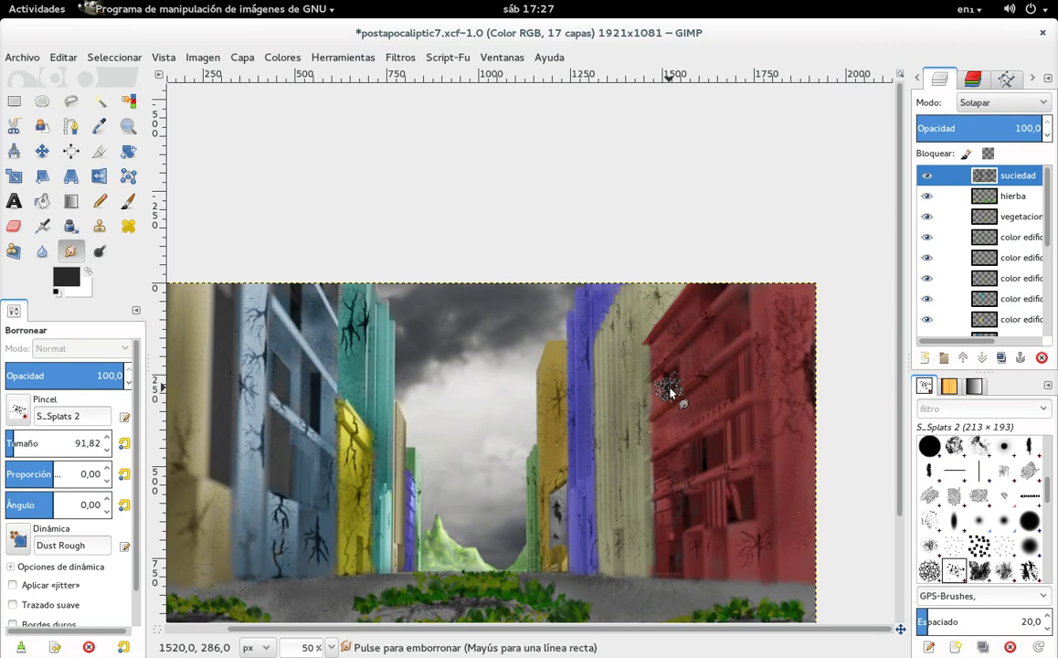
Create a transparent layer named hiedra above suciedad at the top of the stack.
right_click(670, 393)
key(Escape)
click(925, 358)
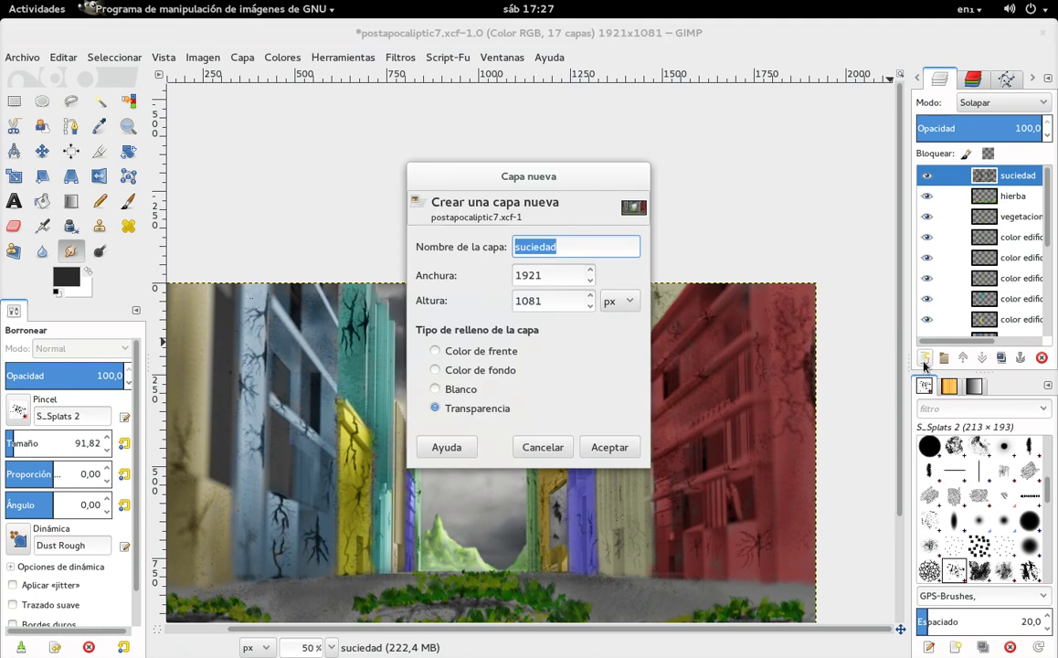
text(h)
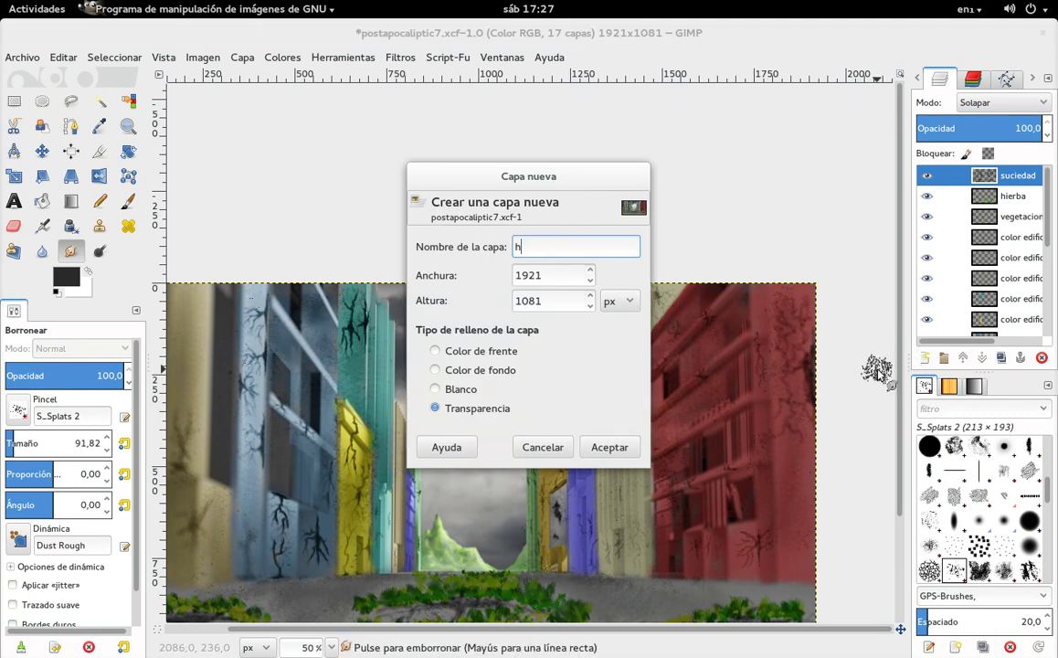
key(Return)
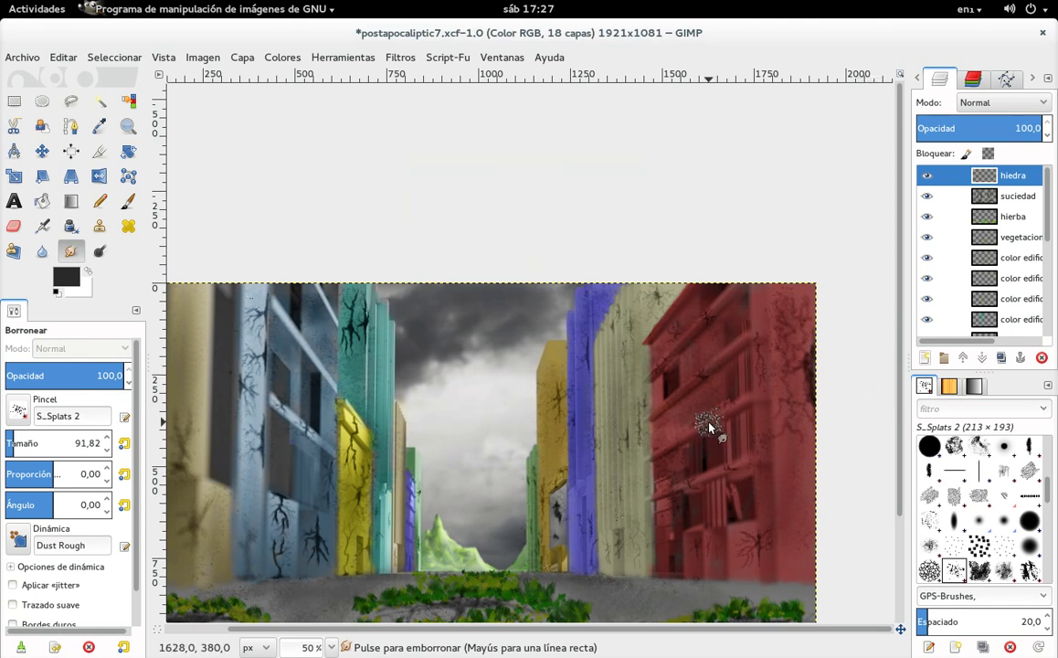
Switch to the Paintbrush with the Leaf 2 brush and Leafs dynamics.
click(43, 548)
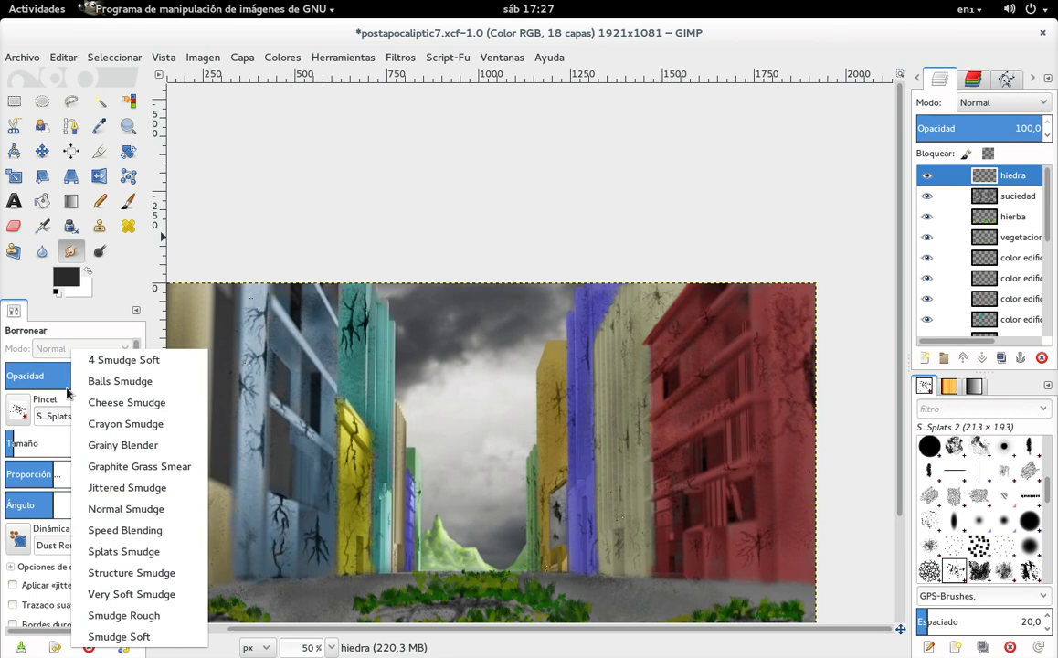
click(119, 183)
click(128, 202)
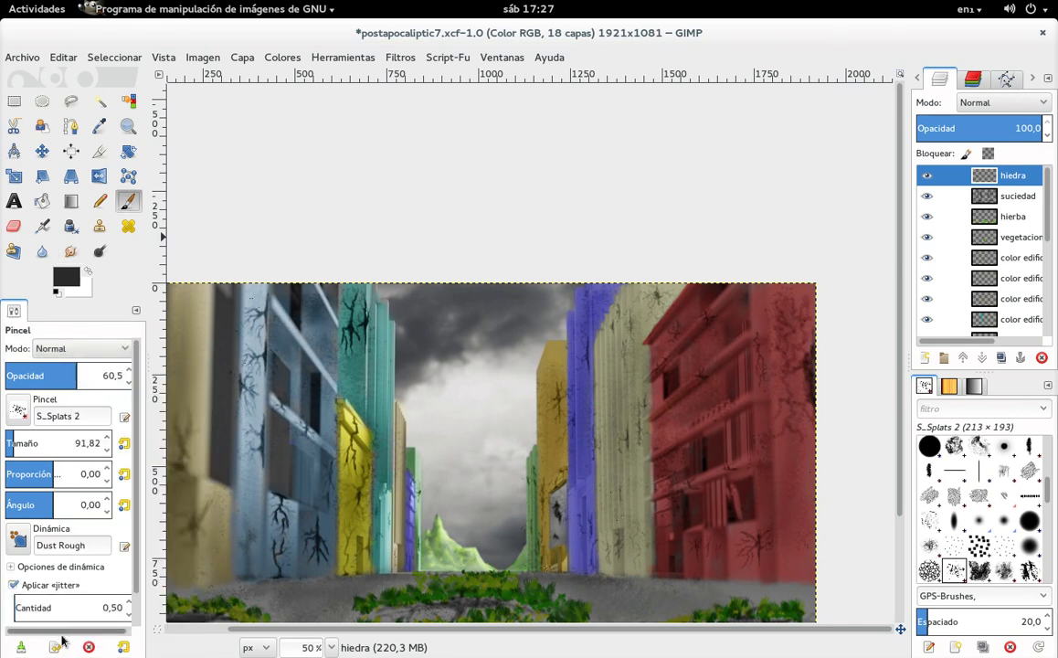
click(64, 545)
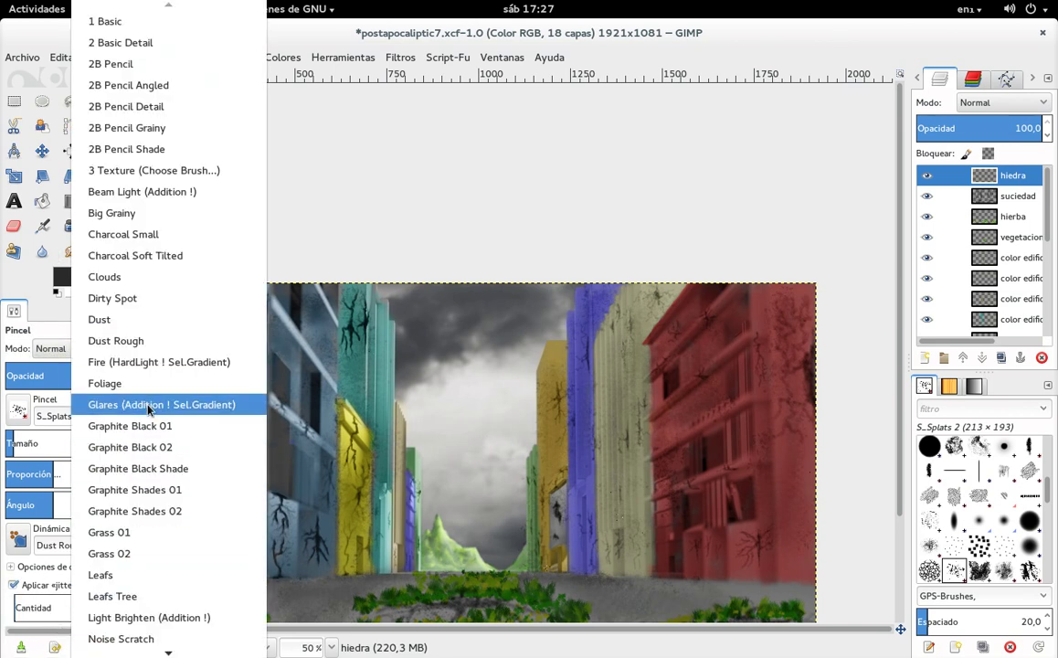
click(146, 574)
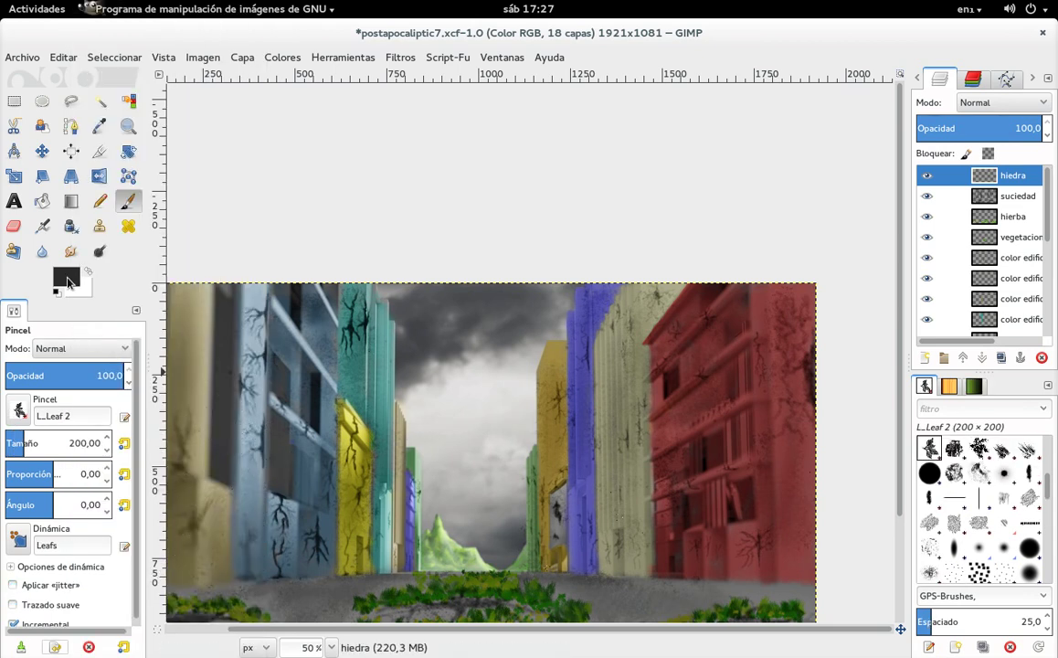
Set the foreground colour to light green 5db038 and the brush size to 31.27.
click(66, 280)
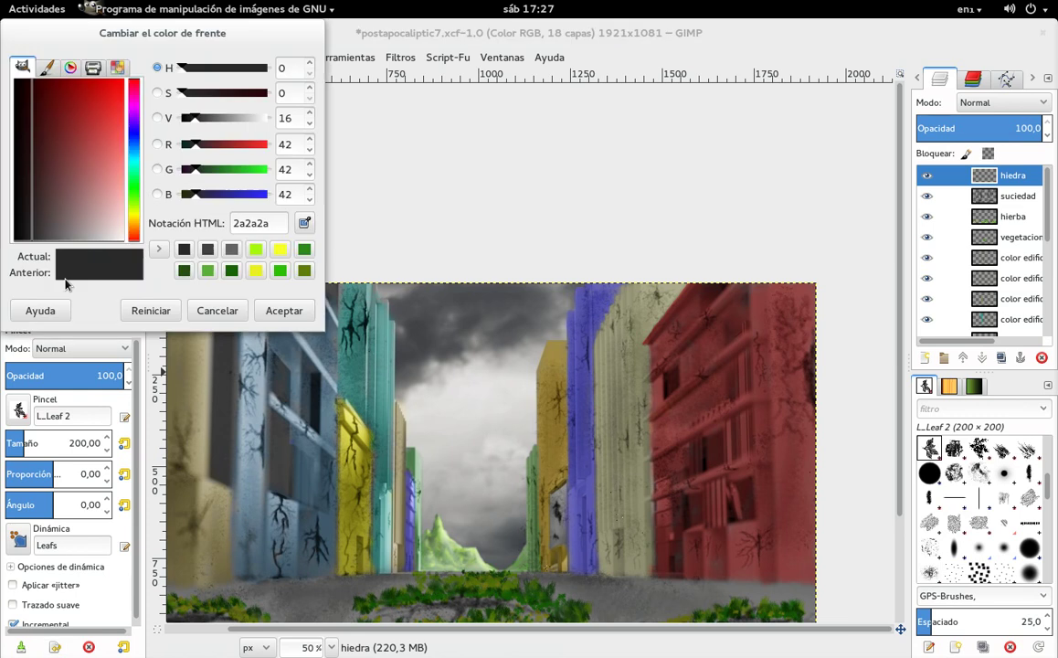
click(134, 190)
click(208, 270)
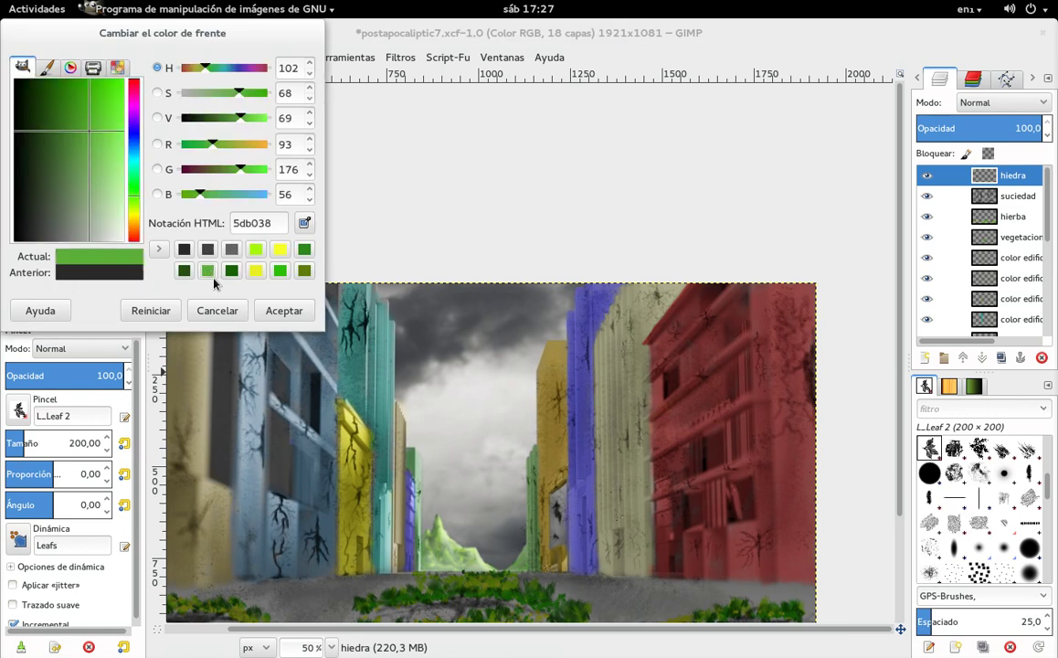
click(284, 312)
drag(14, 444, 9, 443)
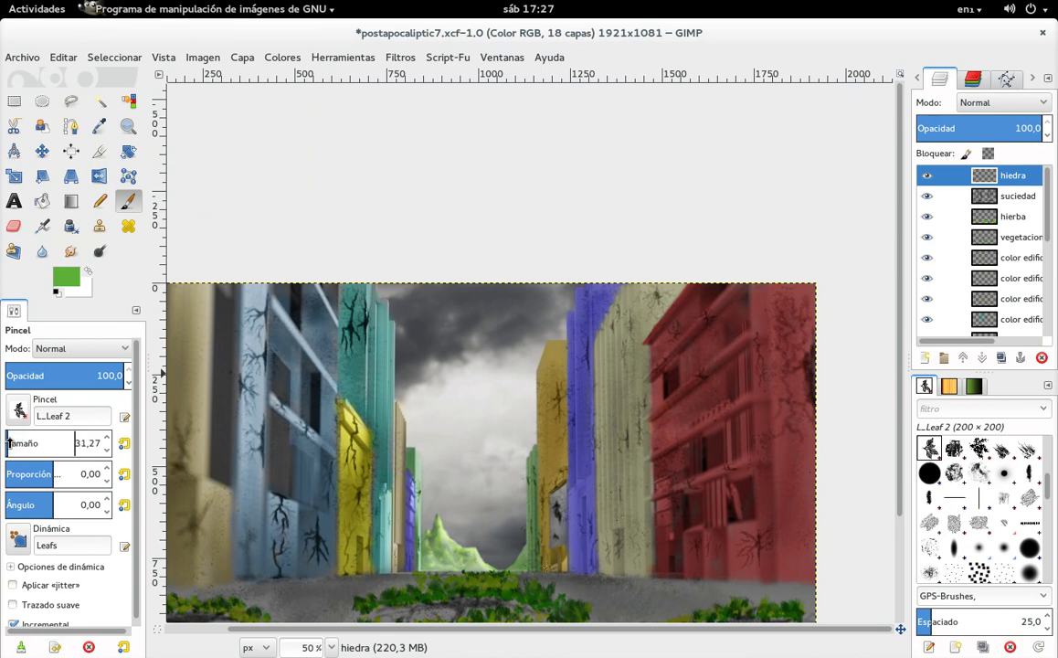
Paint the first ivy leaf clusters and stems across the red building's facade.
click(753, 332)
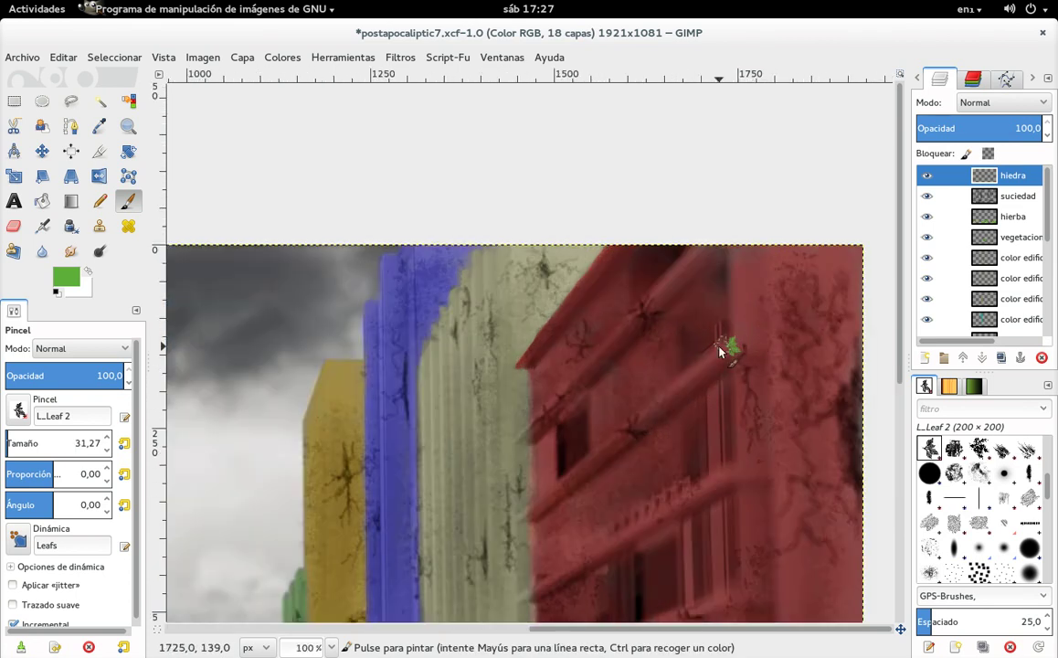
mouse_move(737, 350)
mouse_down()
mouse_move(730, 362)
mouse_move(735, 279)
mouse_up()
scroll(672, 356, down, 2)
scroll(673, 357, left, 2)
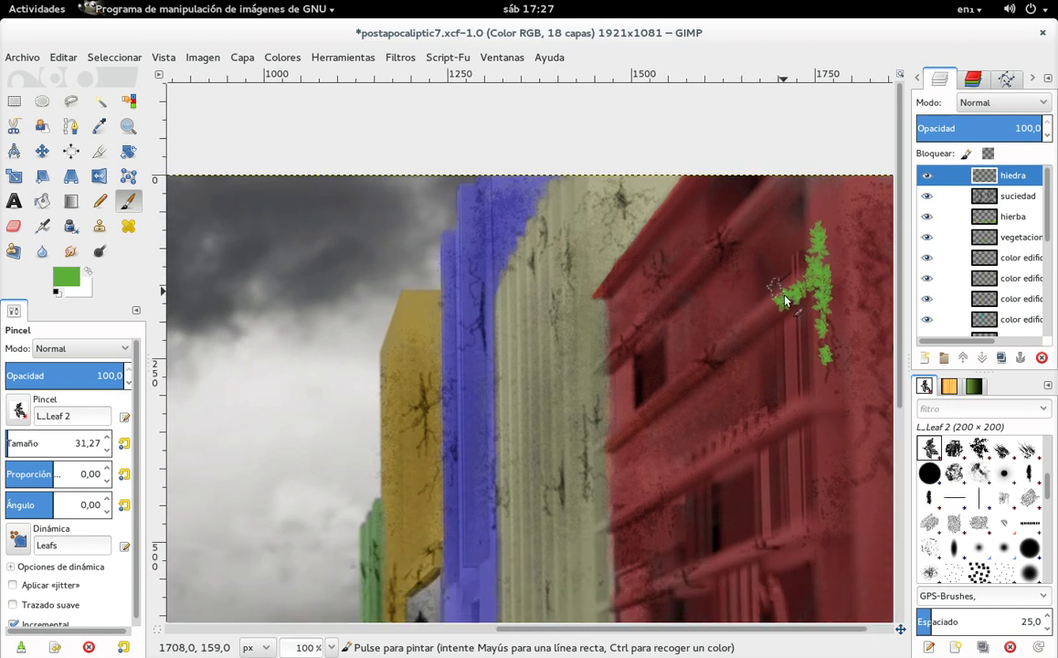
drag(761, 315, 784, 305)
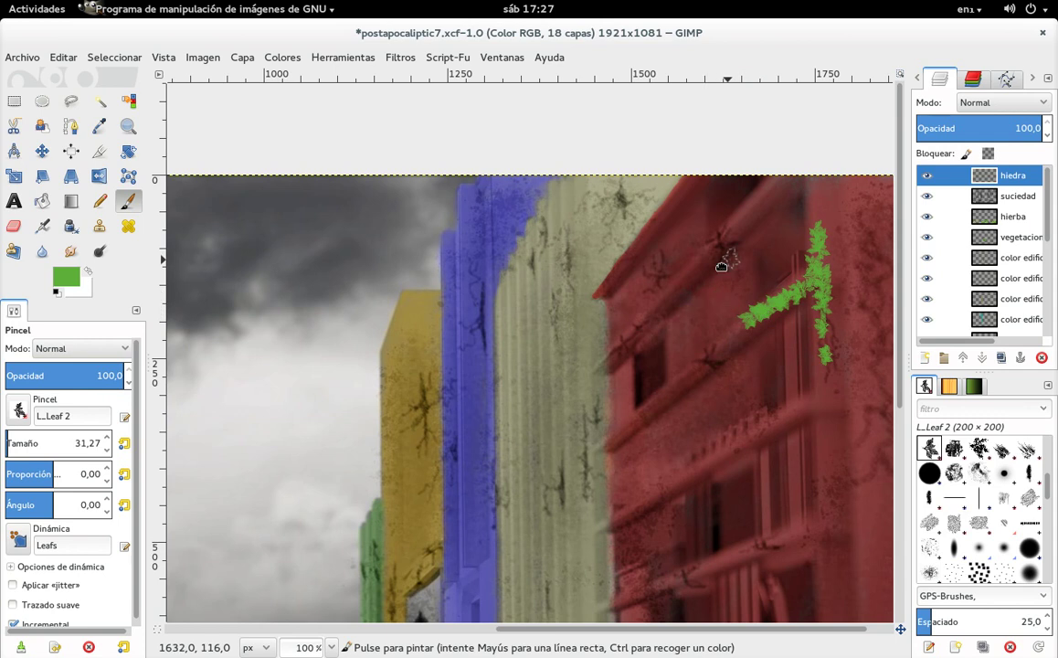
scroll(726, 294, up, 3)
scroll(726, 294, right, 2)
mouse_move(676, 325)
mouse_down()
mouse_move(686, 315)
mouse_move(649, 350)
mouse_move(647, 317)
mouse_up()
click(647, 317)
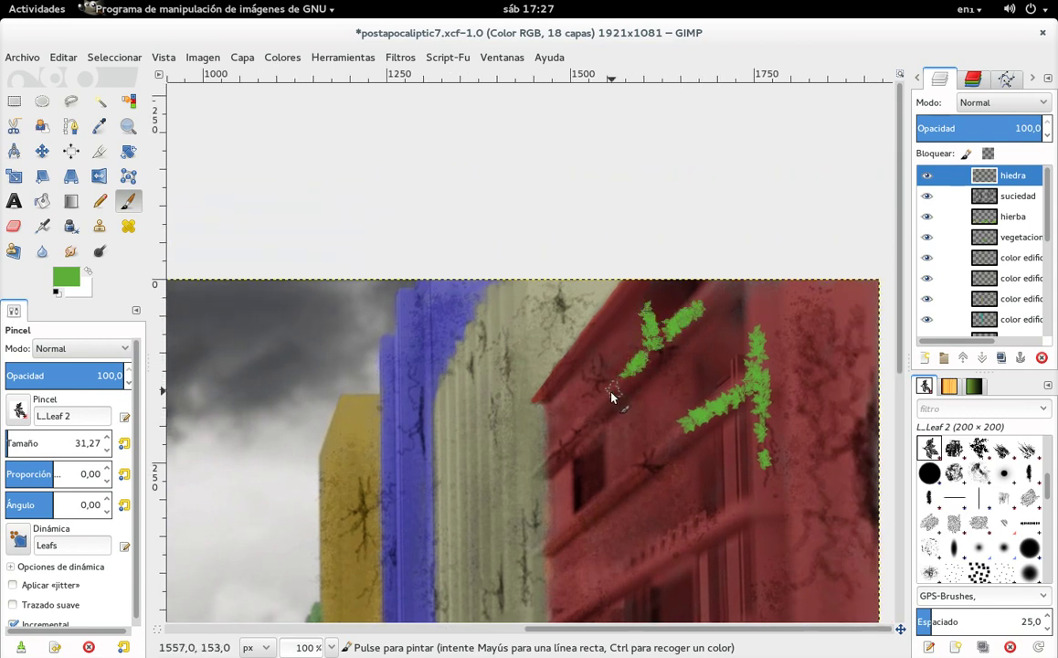
Grow the ivy stems upward and add more strands lower on the red facade.
scroll(602, 402, down, 2)
scroll(617, 325, left, 1)
drag(602, 369, 604, 369)
drag(665, 316, 703, 278)
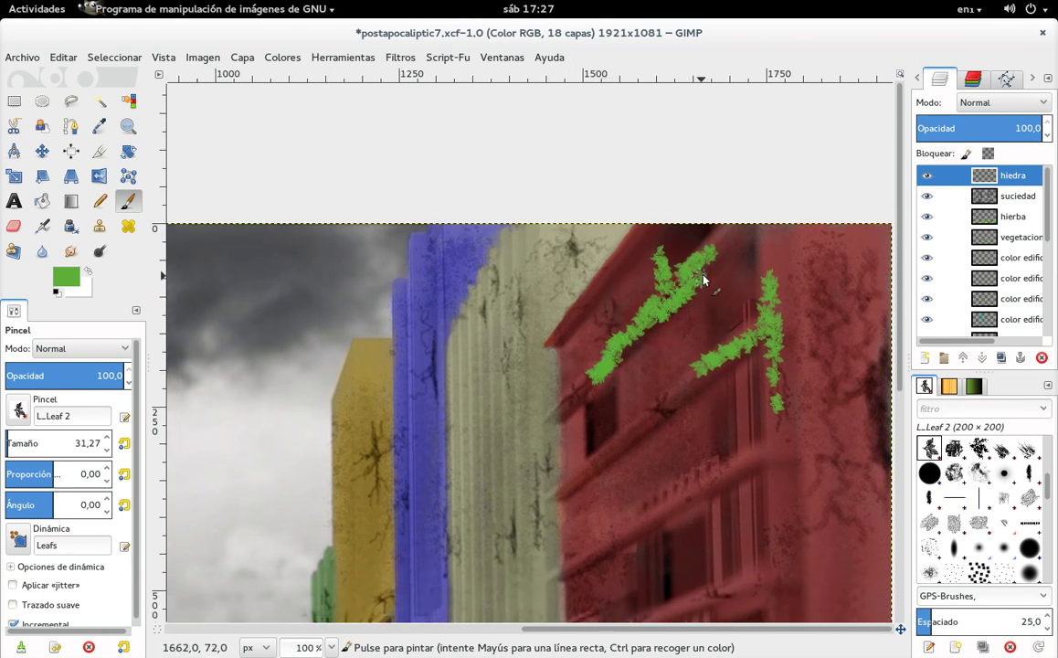
scroll(639, 419, down, 2)
scroll(627, 355, right, 1)
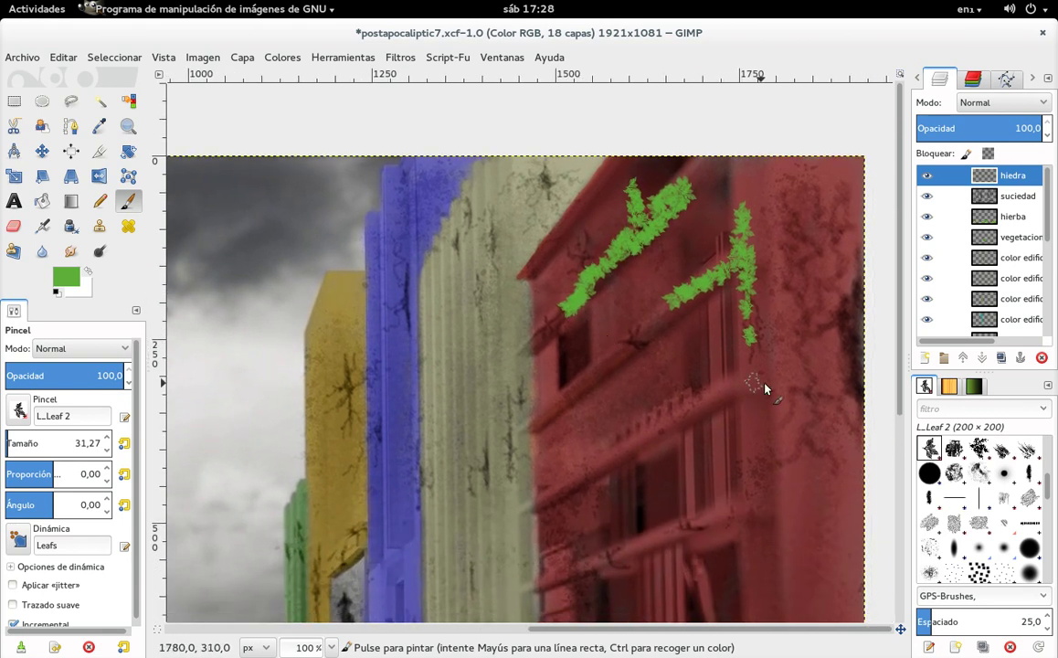
drag(765, 389, 683, 413)
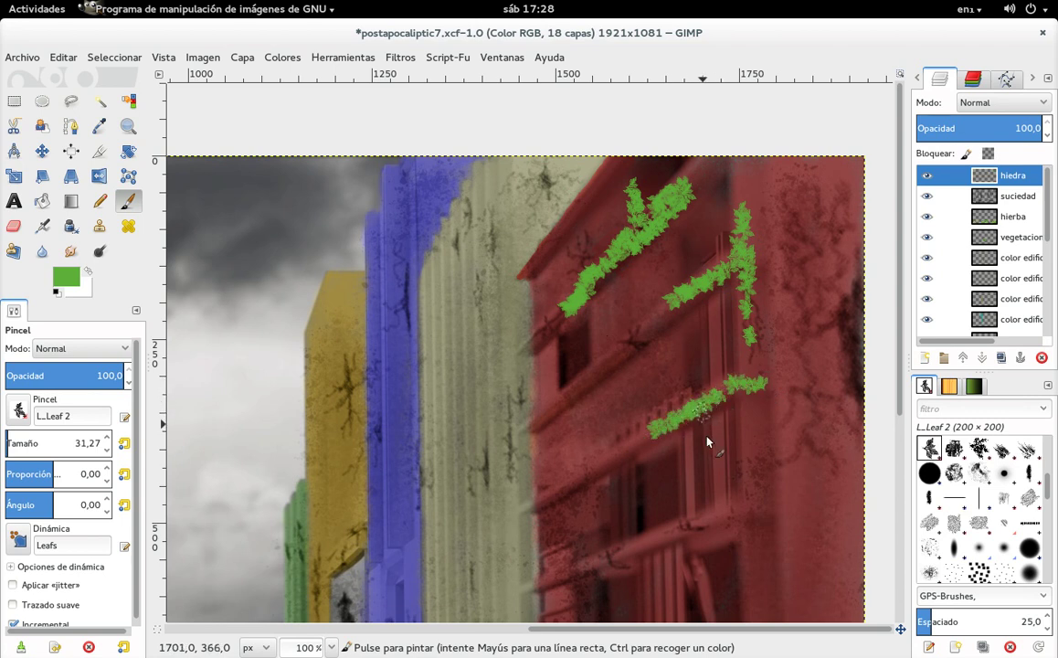
drag(646, 544, 668, 537)
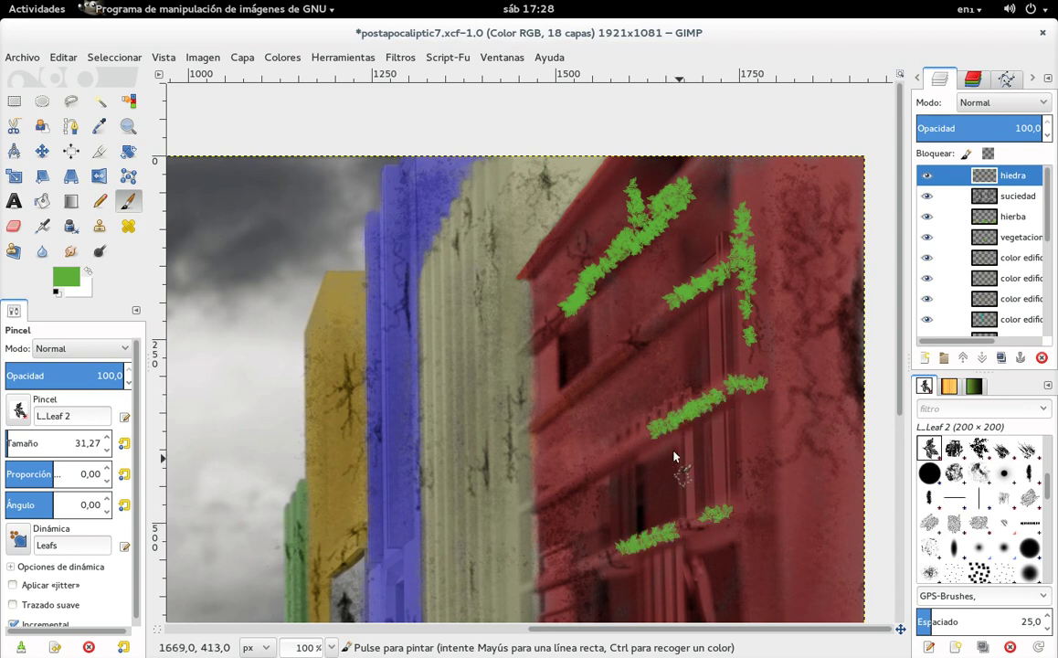
drag(618, 456, 649, 439)
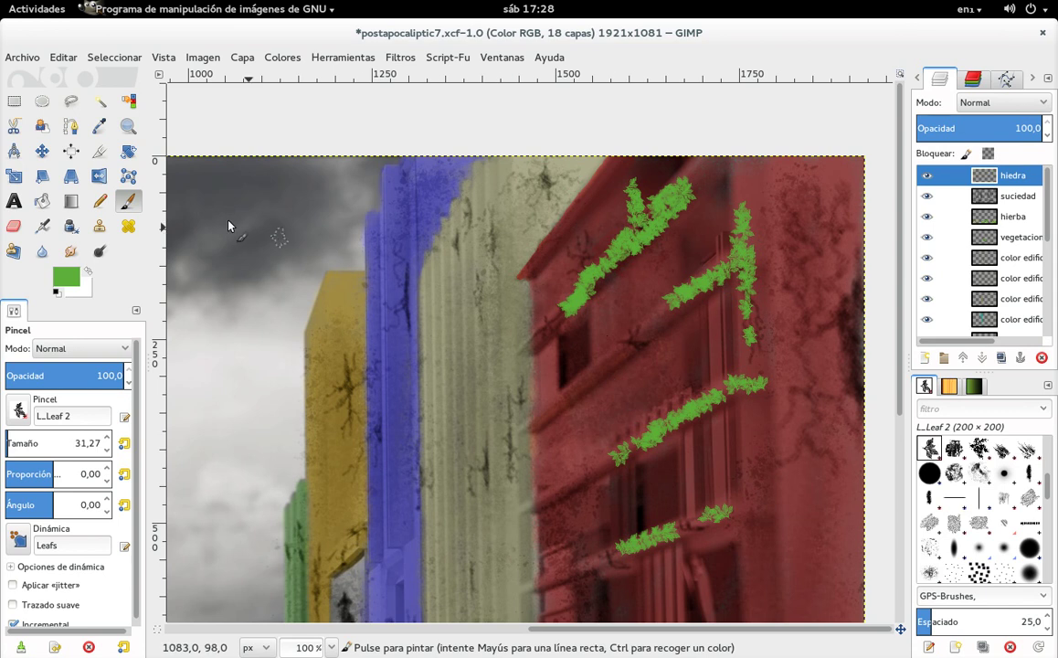
Switch to a darker green and paint denser leaves along the upper diagonal vine.
click(79, 282)
click(183, 273)
click(284, 310)
mouse_move(637, 202)
mouse_down()
mouse_move(636, 233)
mouse_move(701, 219)
mouse_move(625, 253)
mouse_move(579, 292)
mouse_move(666, 206)
mouse_move(684, 291)
mouse_move(743, 255)
mouse_move(751, 396)
mouse_move(732, 395)
mouse_move(671, 427)
mouse_move(680, 420)
mouse_up()
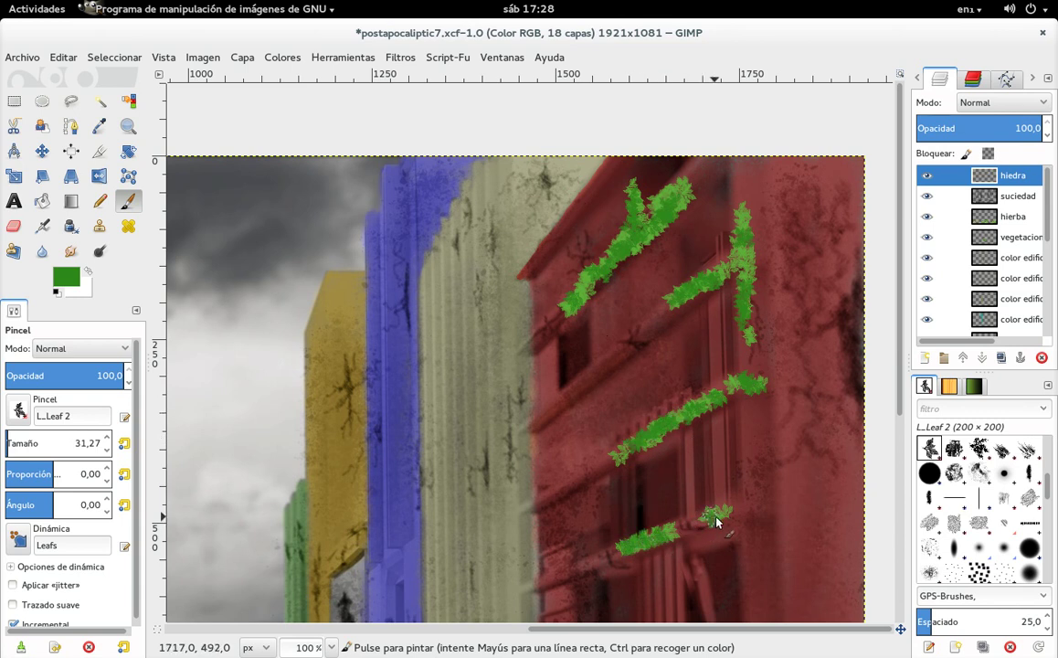
Darken the upper, right, lower and bottom vines with an even darker green.
click(69, 275)
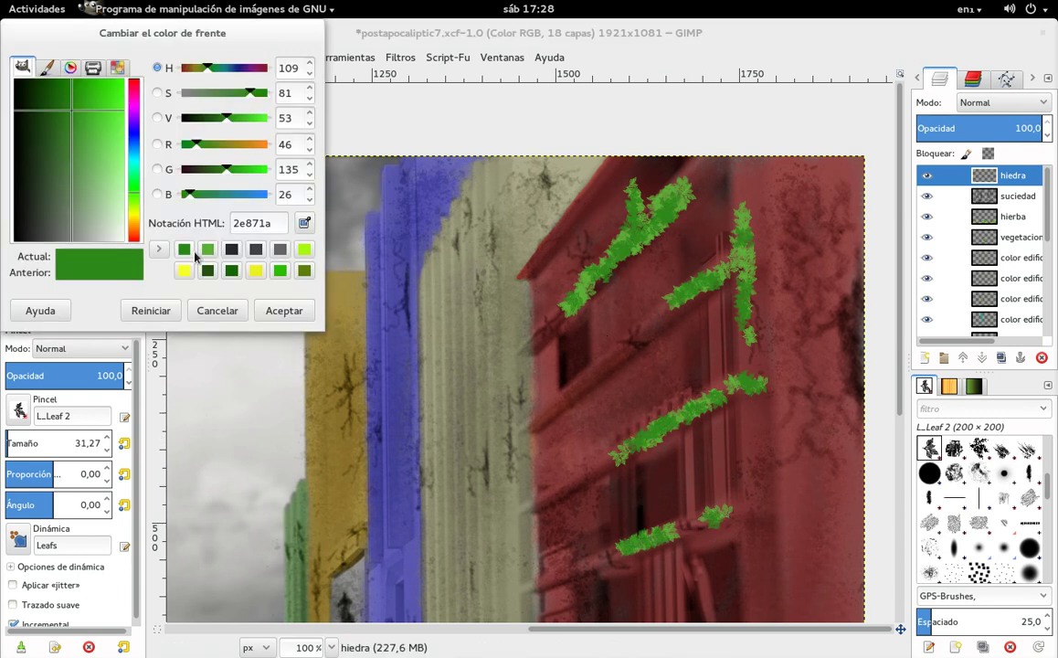
click(208, 272)
click(283, 311)
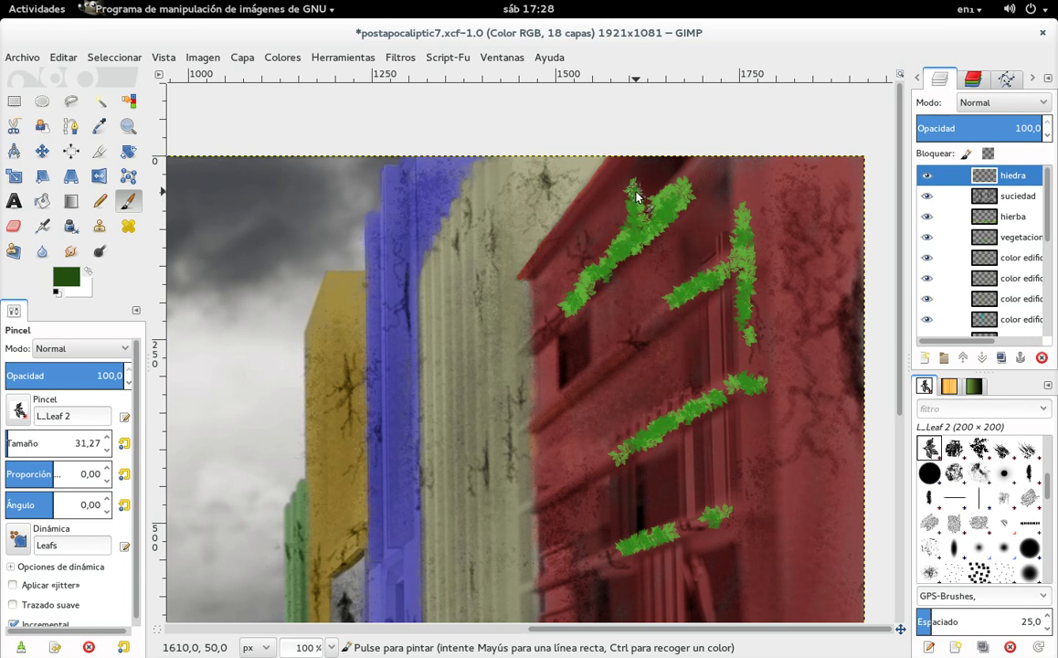
drag(633, 240, 618, 262)
mouse_move(670, 209)
mouse_down()
mouse_move(752, 311)
mouse_move(670, 300)
mouse_move(730, 298)
mouse_move(754, 336)
mouse_move(742, 210)
mouse_up()
drag(748, 388, 701, 412)
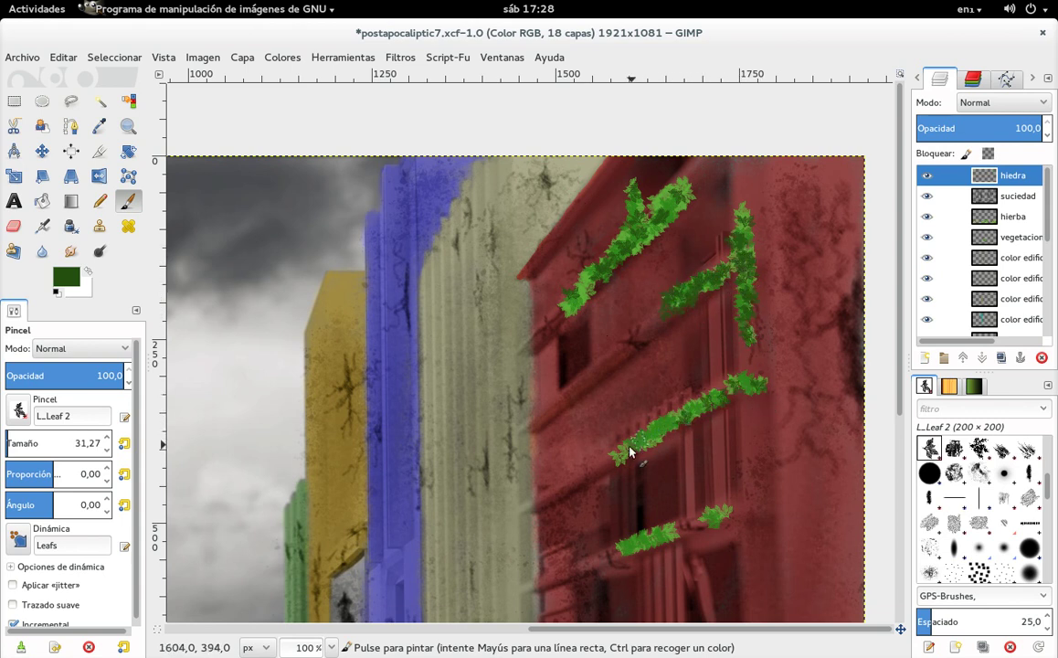
drag(630, 451, 702, 449)
drag(729, 511, 655, 540)
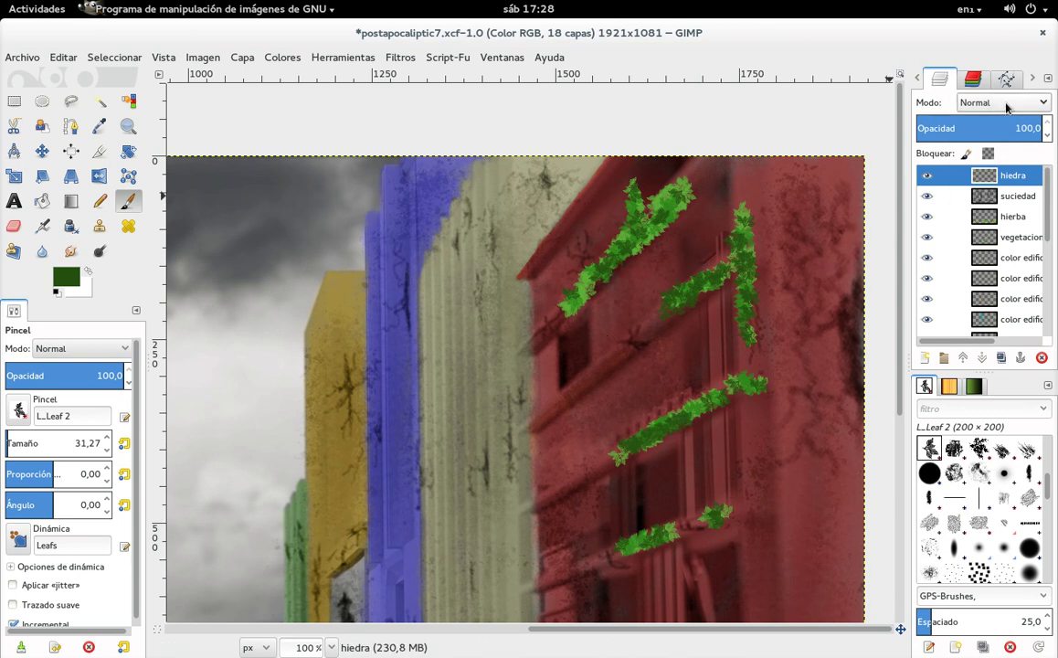
Try Multiply and Darken only on the hiedra layer, then set it to Addition (Suma).
click(1008, 106)
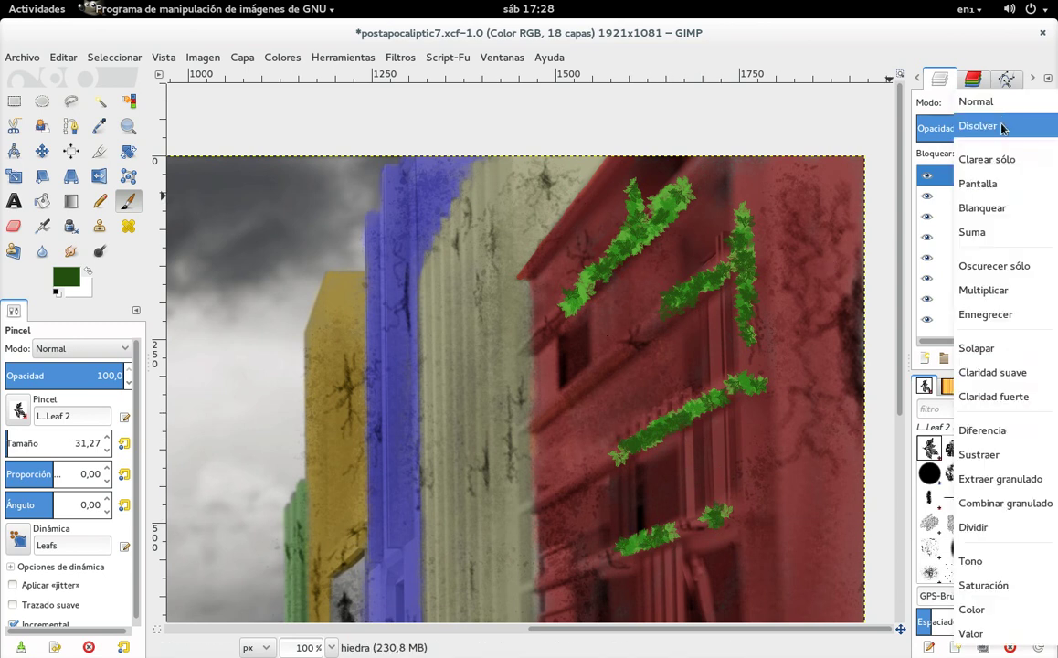
click(996, 291)
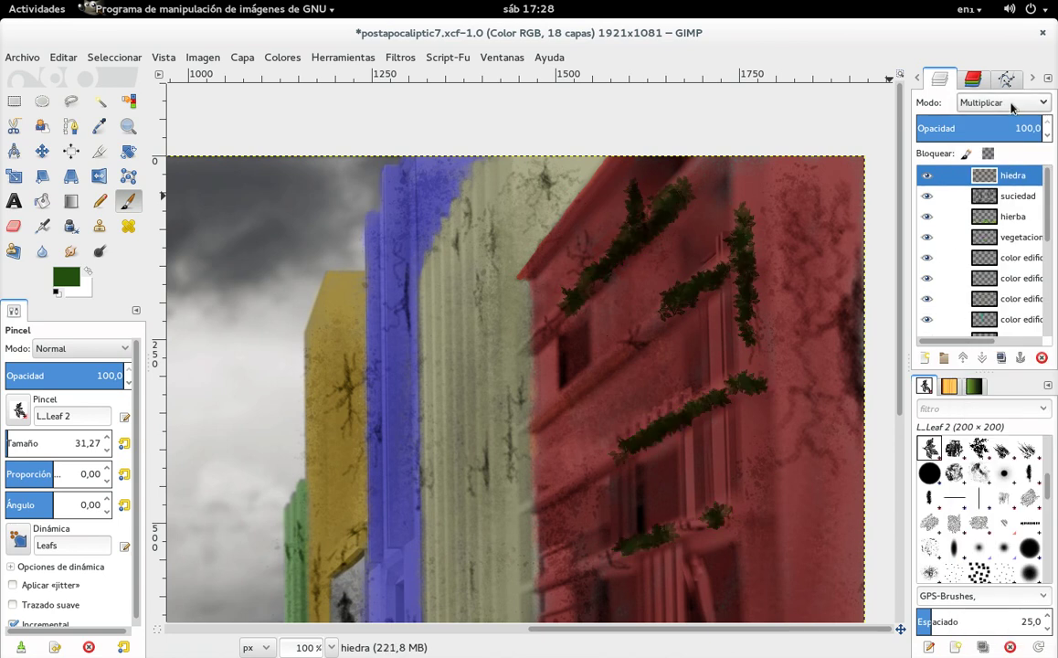
click(1013, 106)
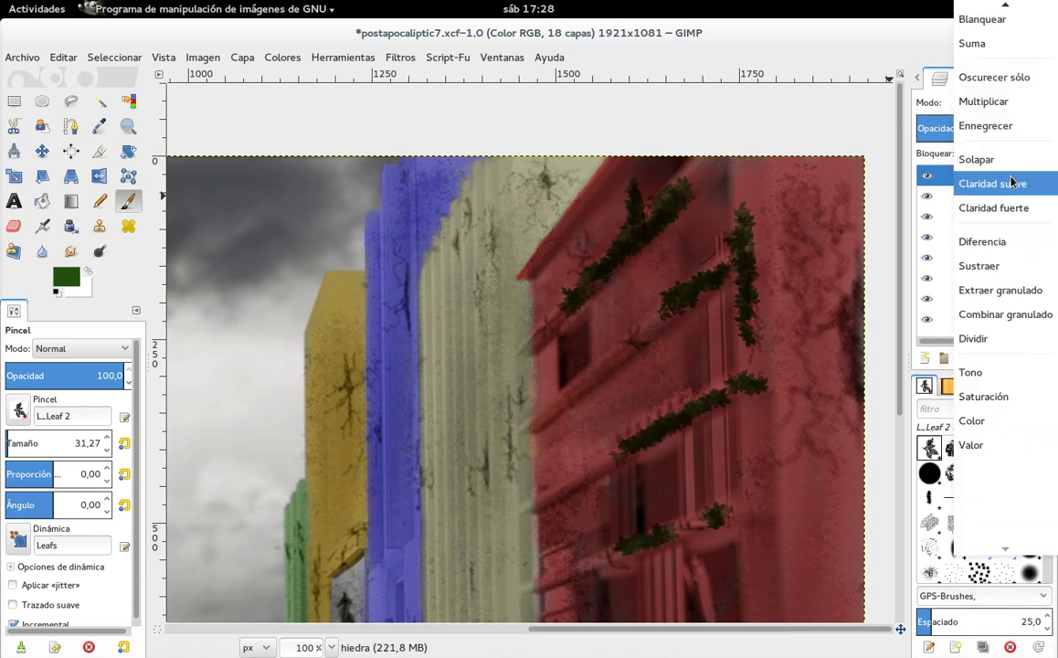
click(1025, 79)
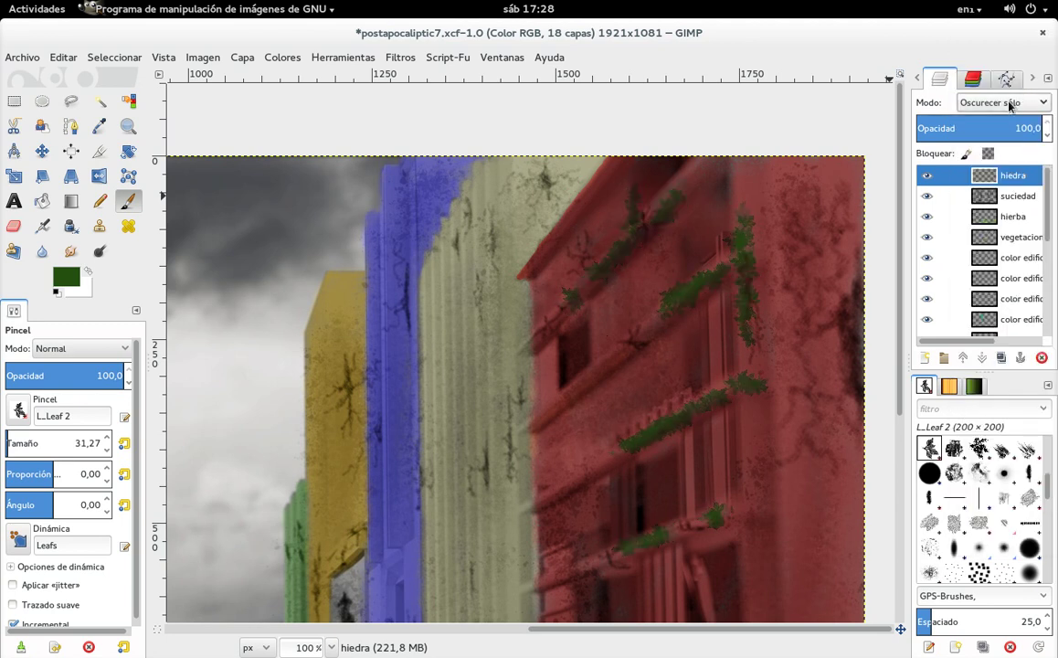
click(1013, 106)
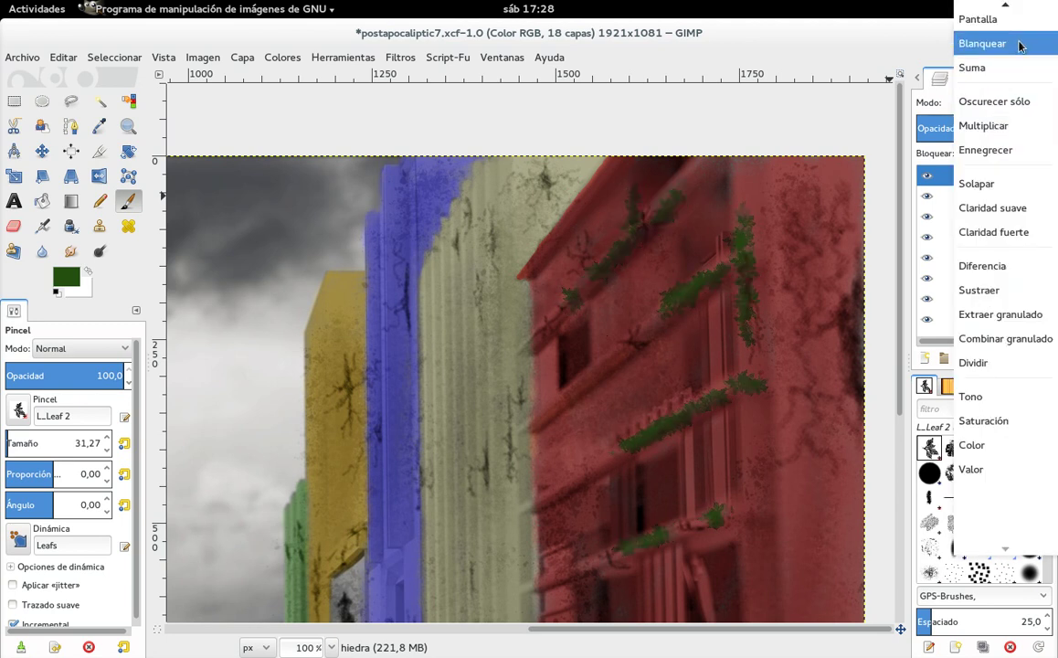
click(1009, 69)
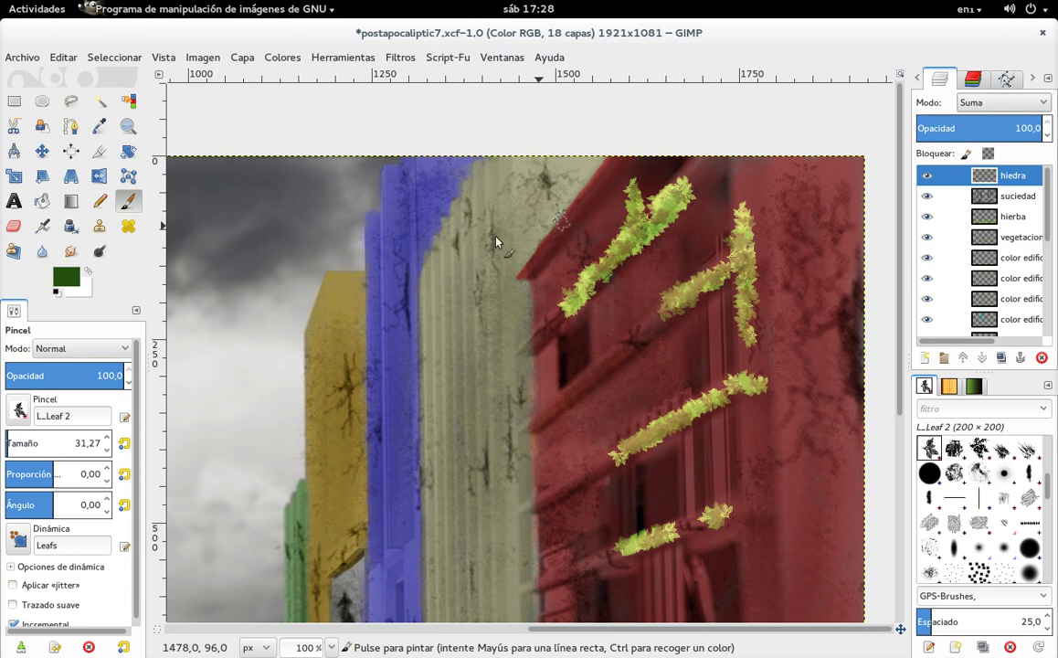
Smudge the top vine's leaves with the Smudge brush enlarged to about 130.
click(77, 253)
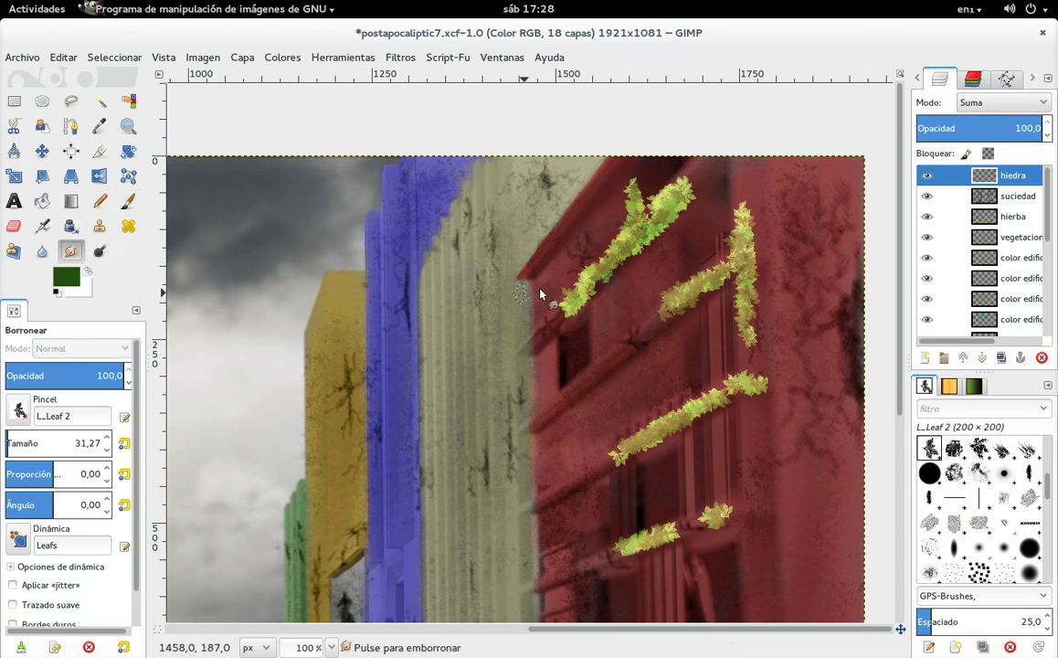
right_click(592, 224)
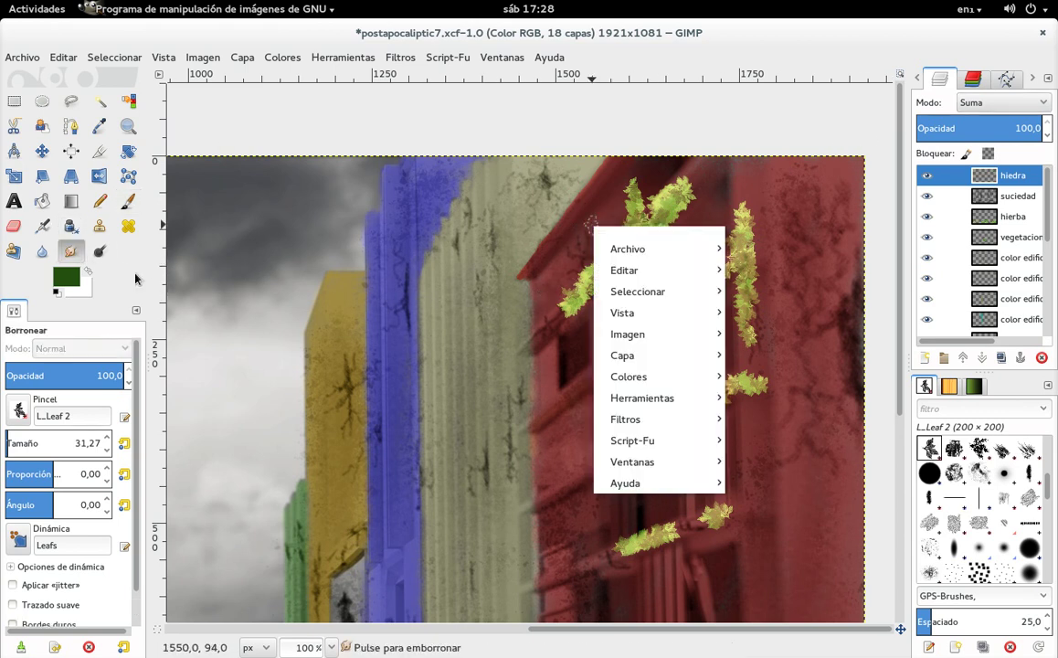
click(11, 447)
drag(11, 447, 19, 445)
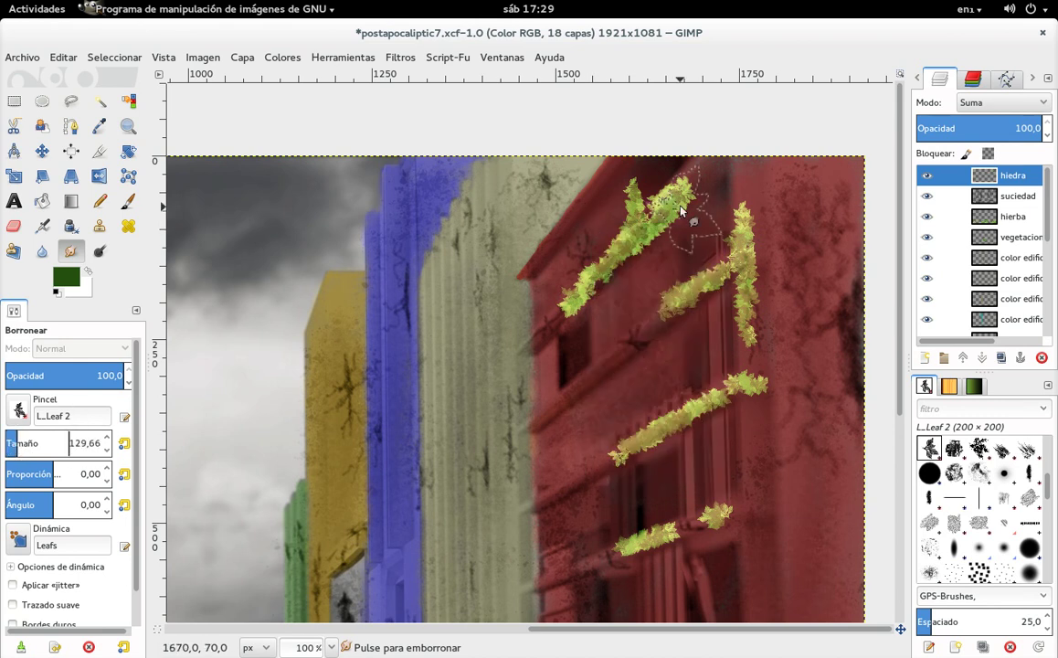
drag(665, 216, 690, 213)
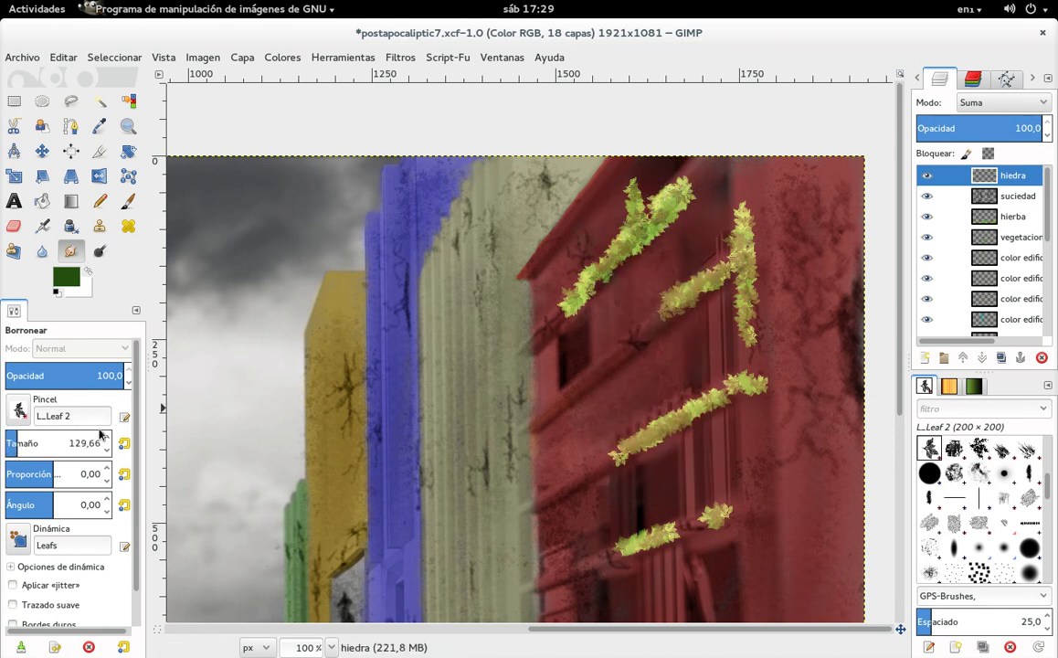
Lower smudge opacity to about 49 and smear the top ivy stroke down-left.
scroll(137, 439, down, 2)
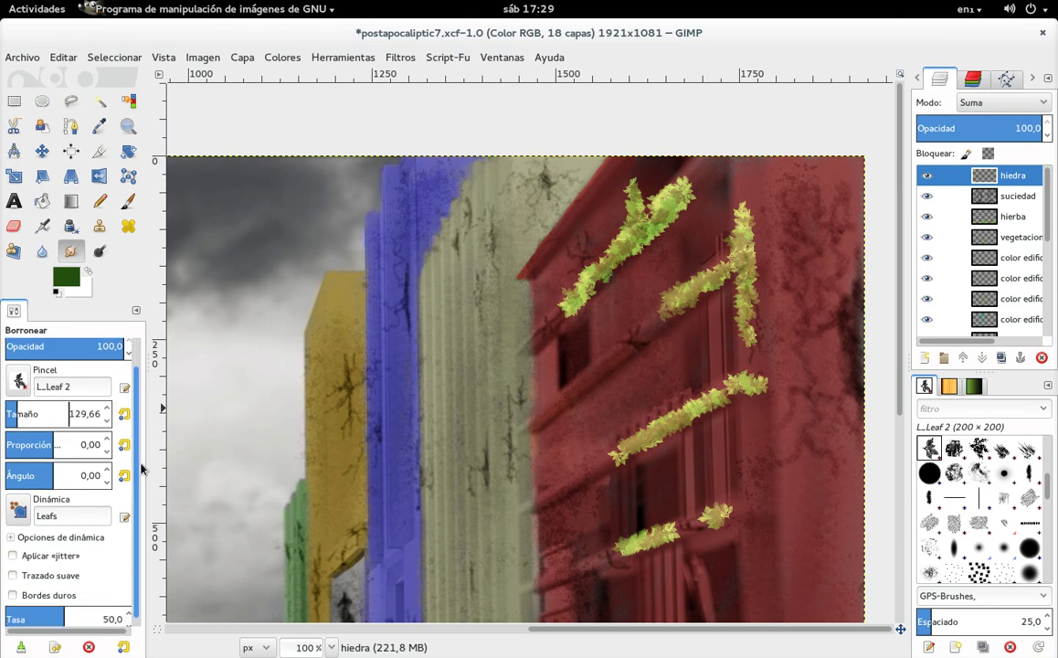
scroll(141, 467, down, 1)
scroll(139, 439, up, 3)
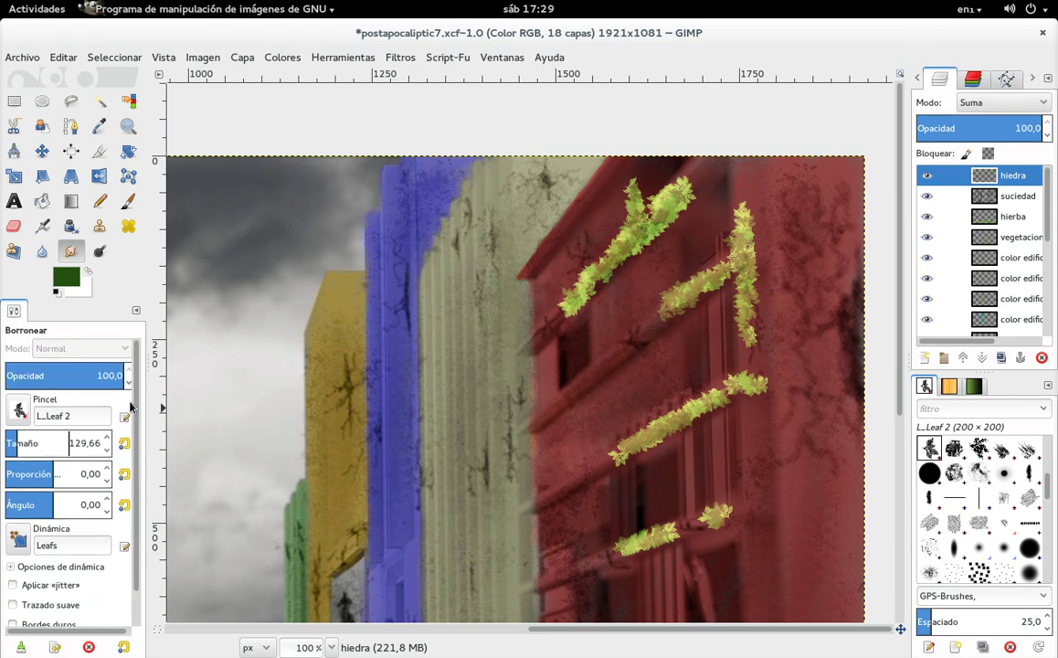
drag(81, 372, 63, 376)
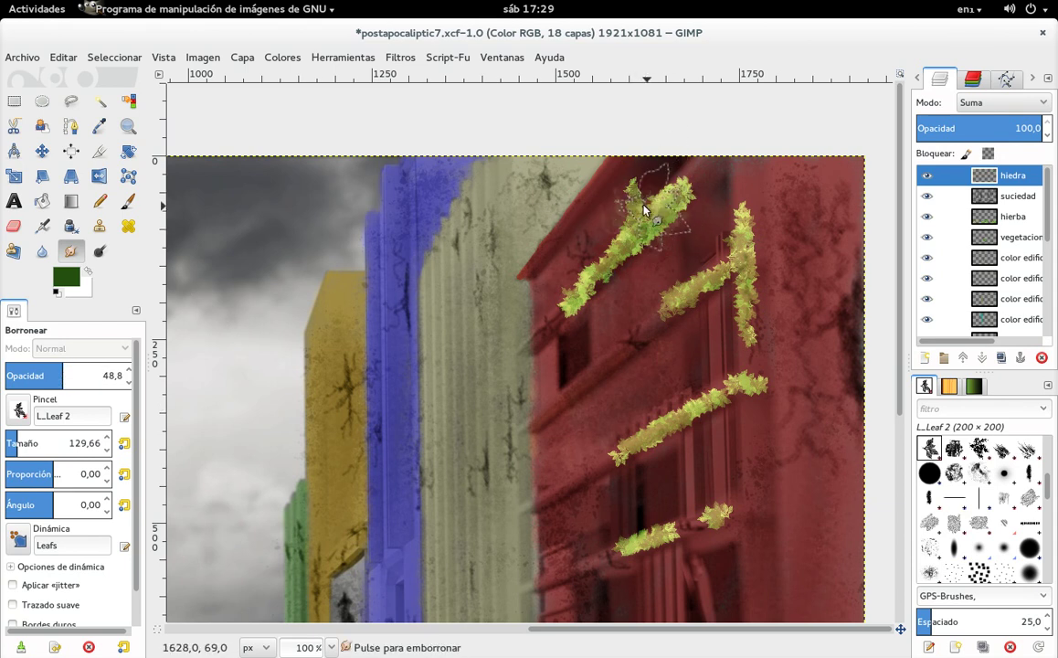
drag(643, 209, 655, 233)
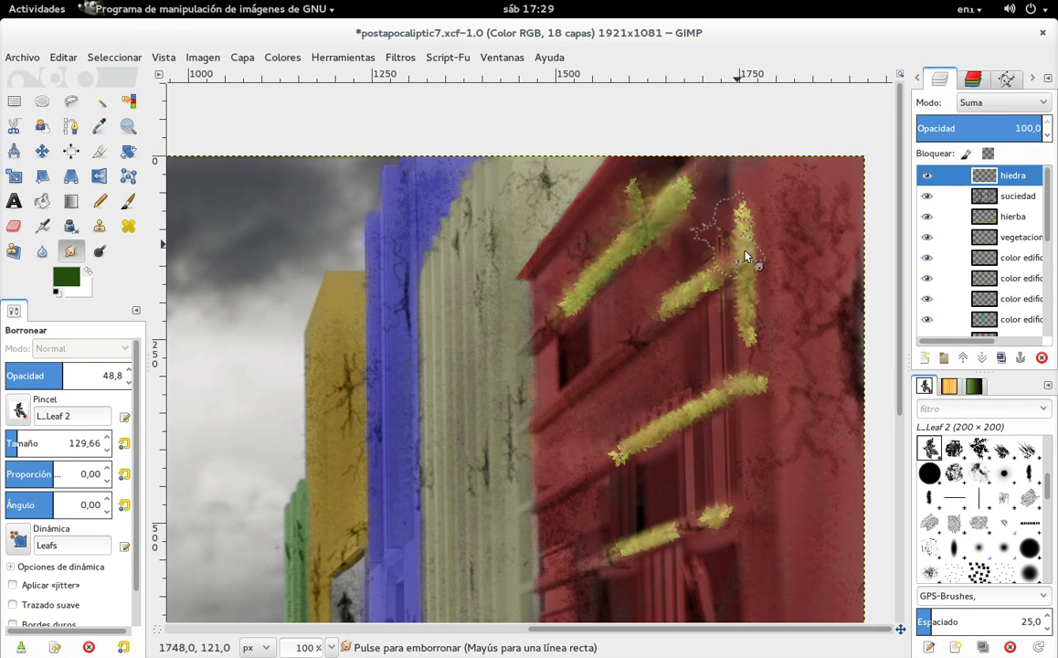
drag(777, 307, 728, 150)
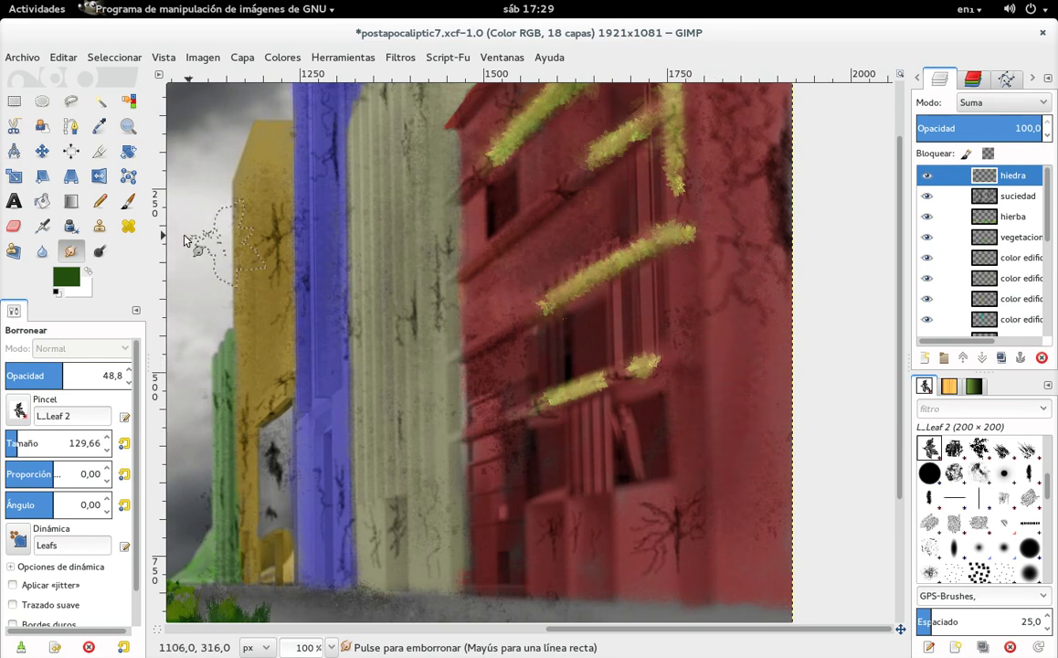
Paint a thin ivy strand on the red building with the leaf brush at about 60.
click(127, 207)
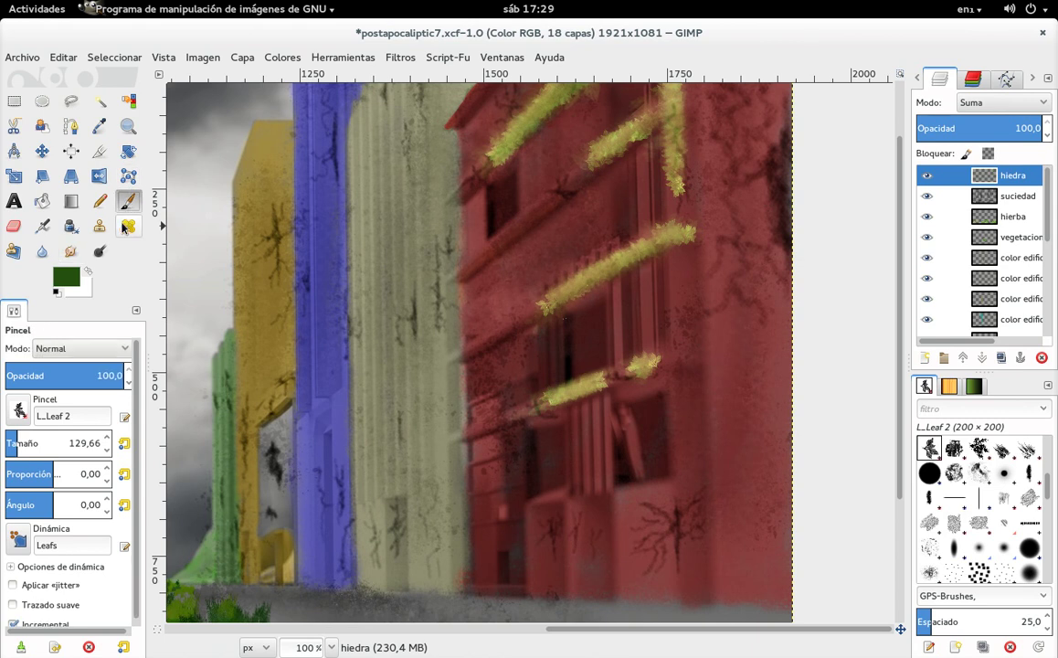
drag(10, 445, 9, 445)
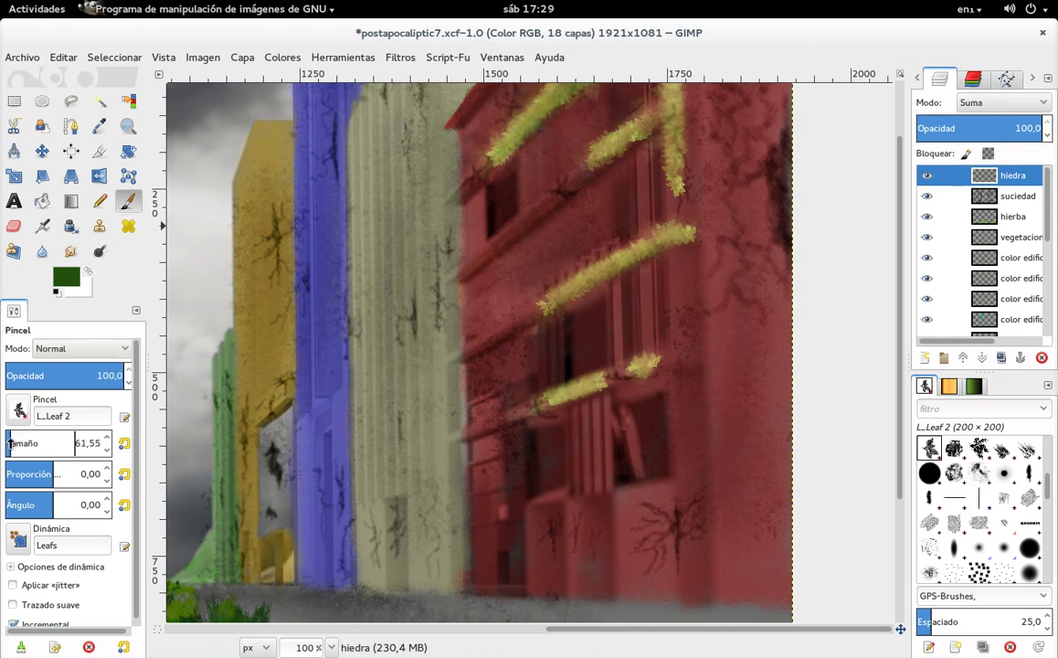
click(543, 212)
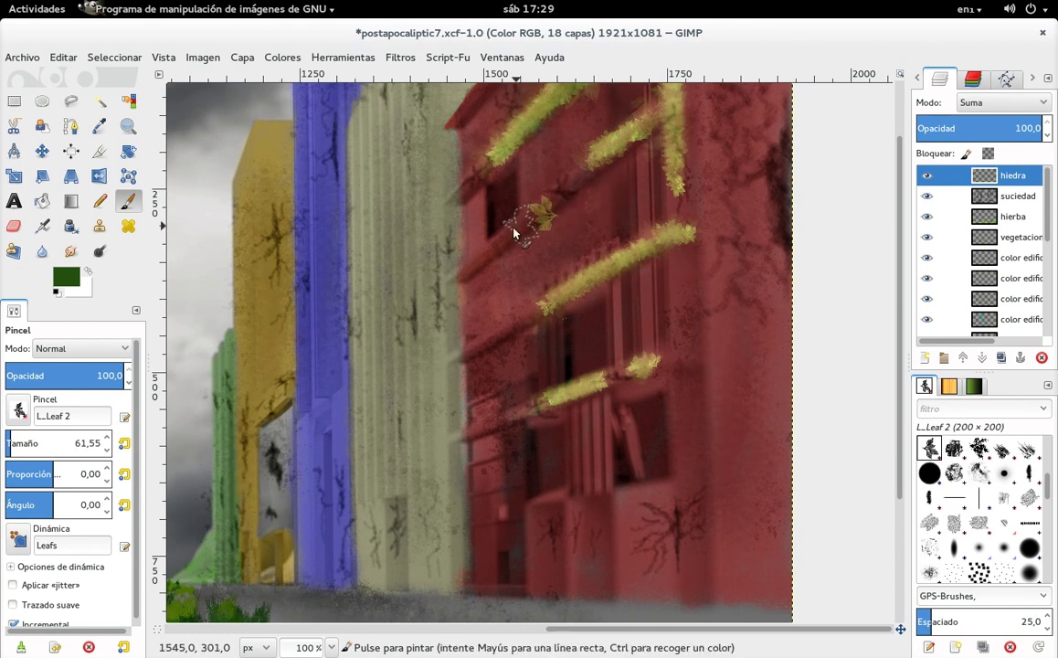
mouse_move(512, 236)
mouse_down()
mouse_move(562, 195)
mouse_move(526, 224)
mouse_up()
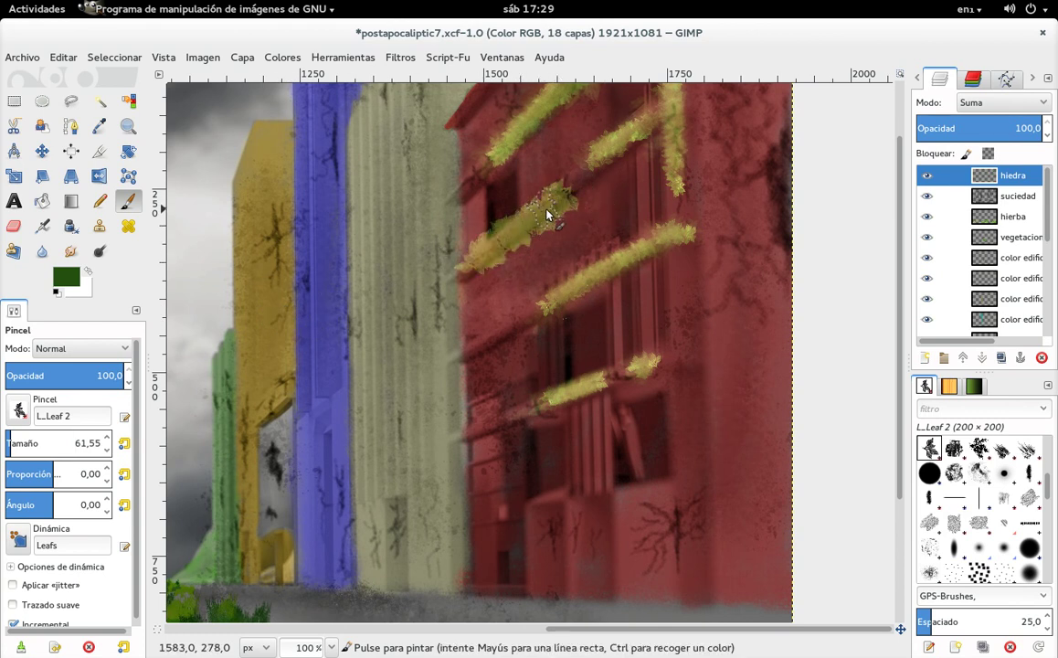
key(ctrl+z)
key(ctrl+z)
key(ctrl+z)
key(ctrl+z)
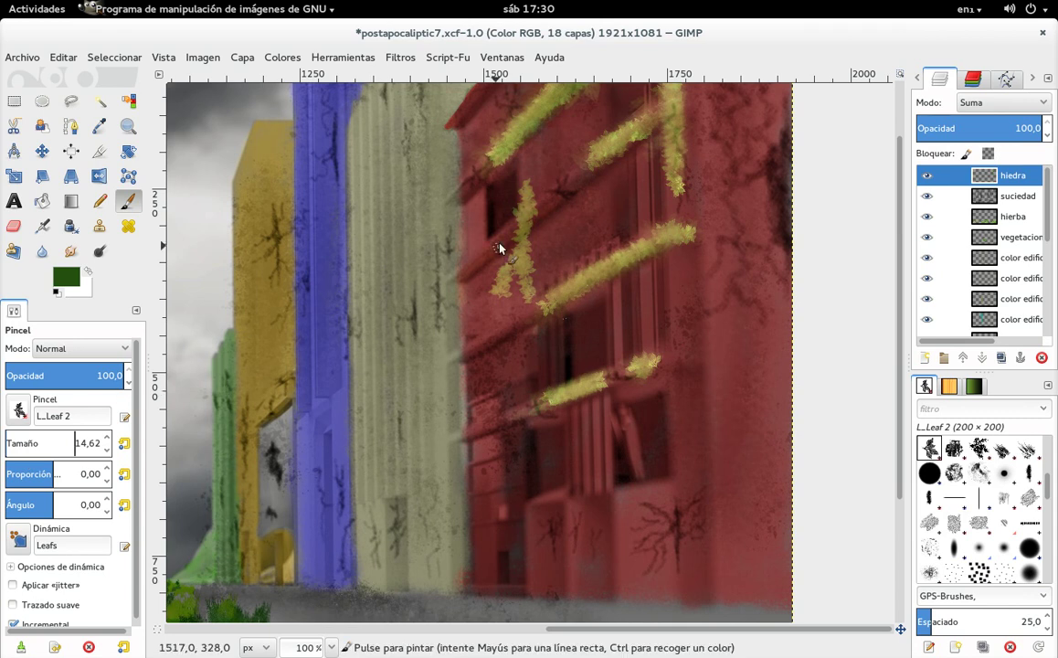
drag(498, 199, 481, 254)
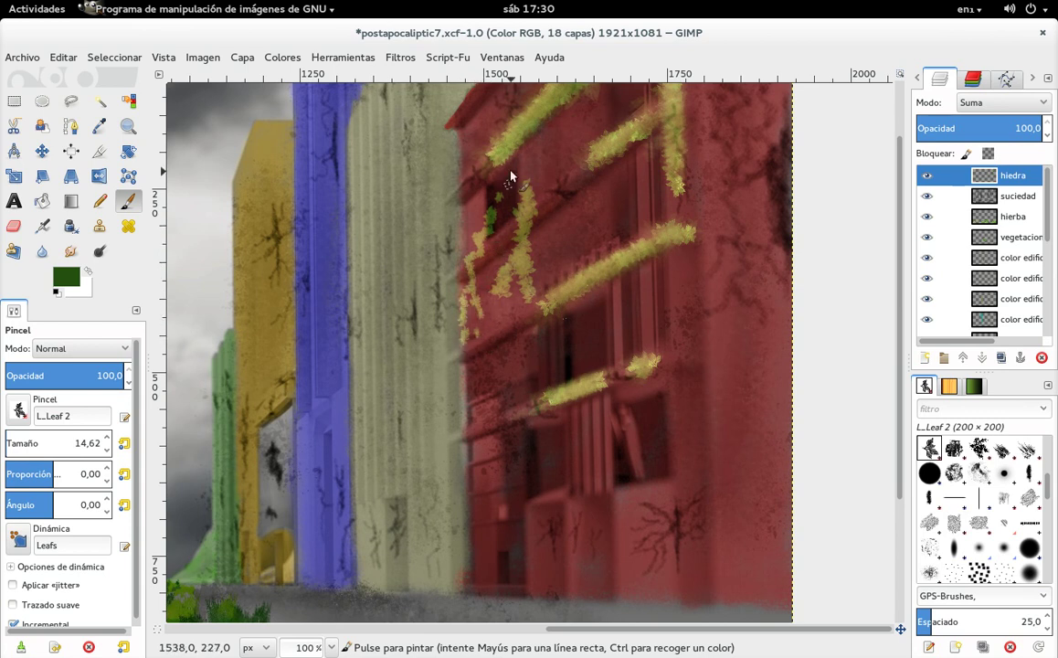
Paint dark black strokes beside the green ivy strand.
click(67, 274)
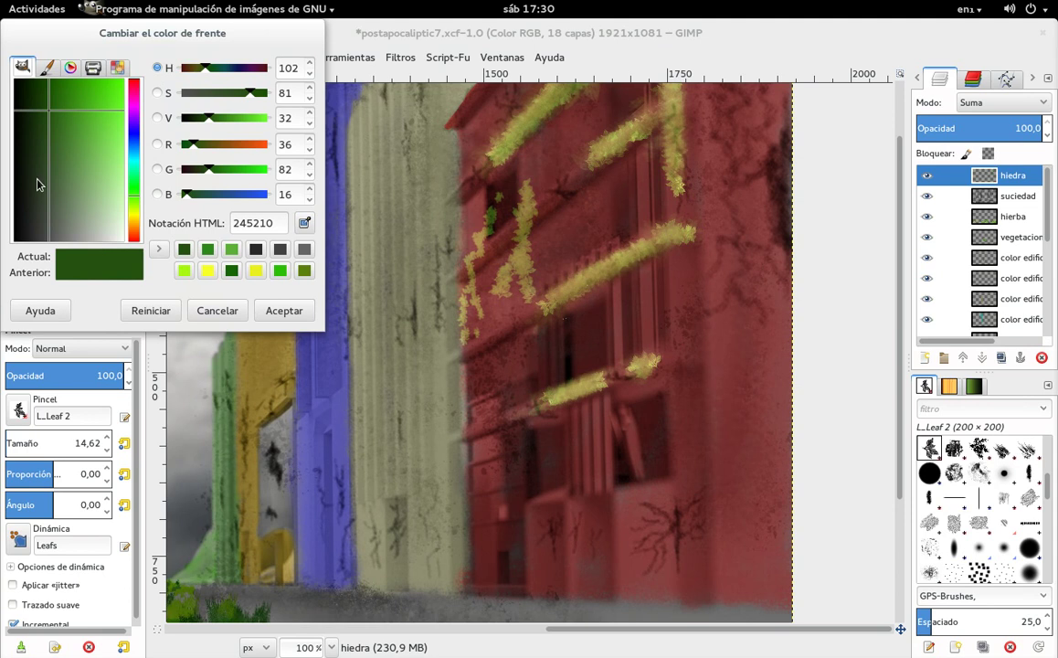
drag(28, 130, 13, 123)
click(292, 311)
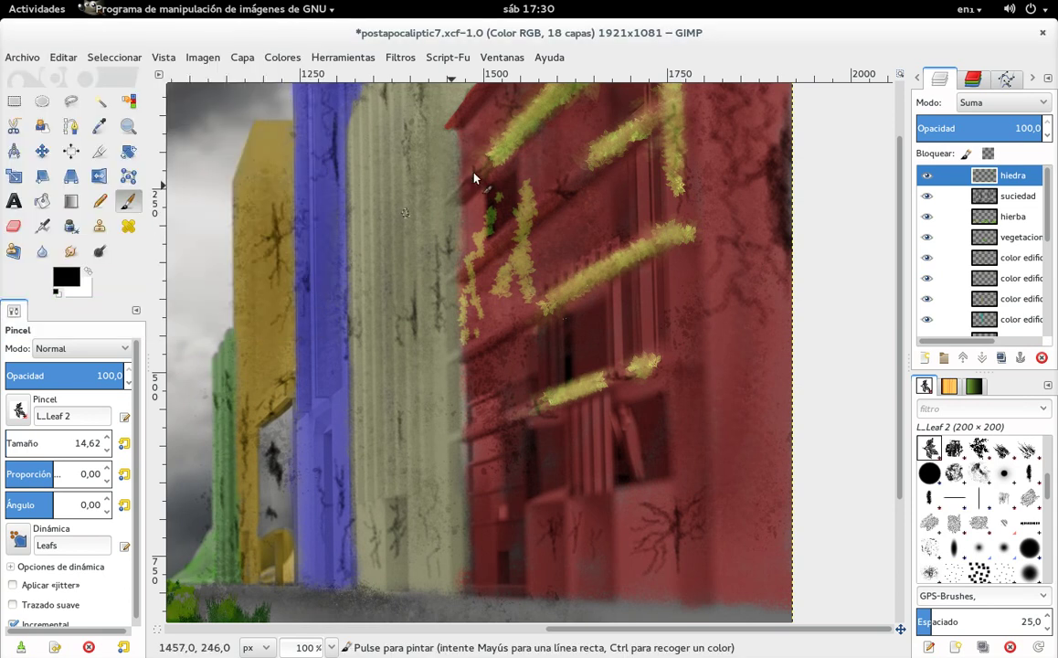
drag(501, 200, 491, 221)
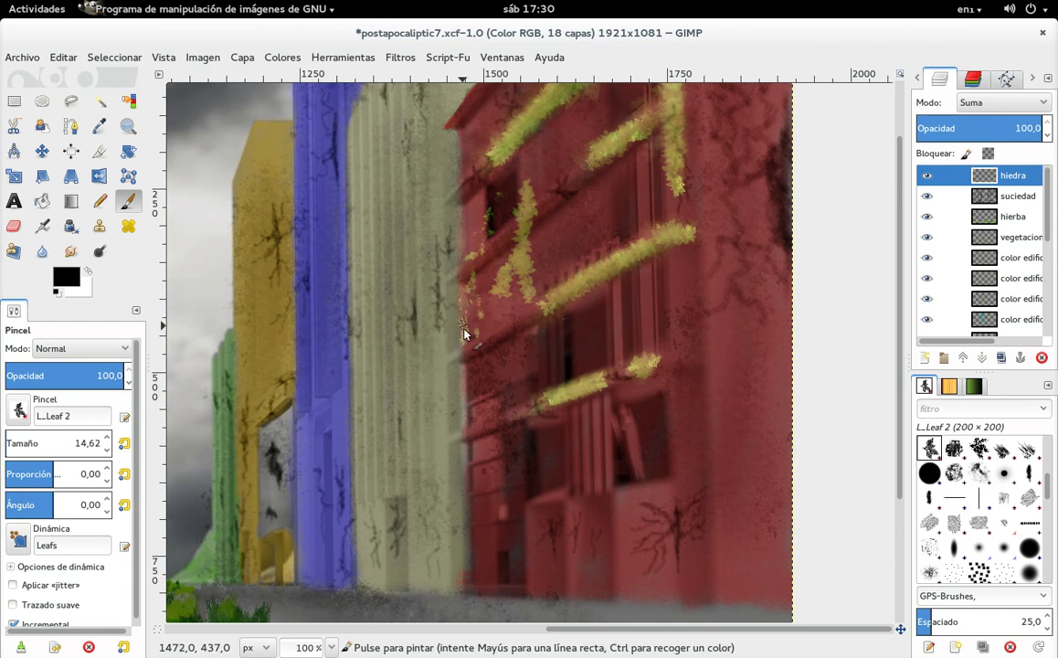
Paint a green ivy stalk down the red building's left edge.
click(66, 274)
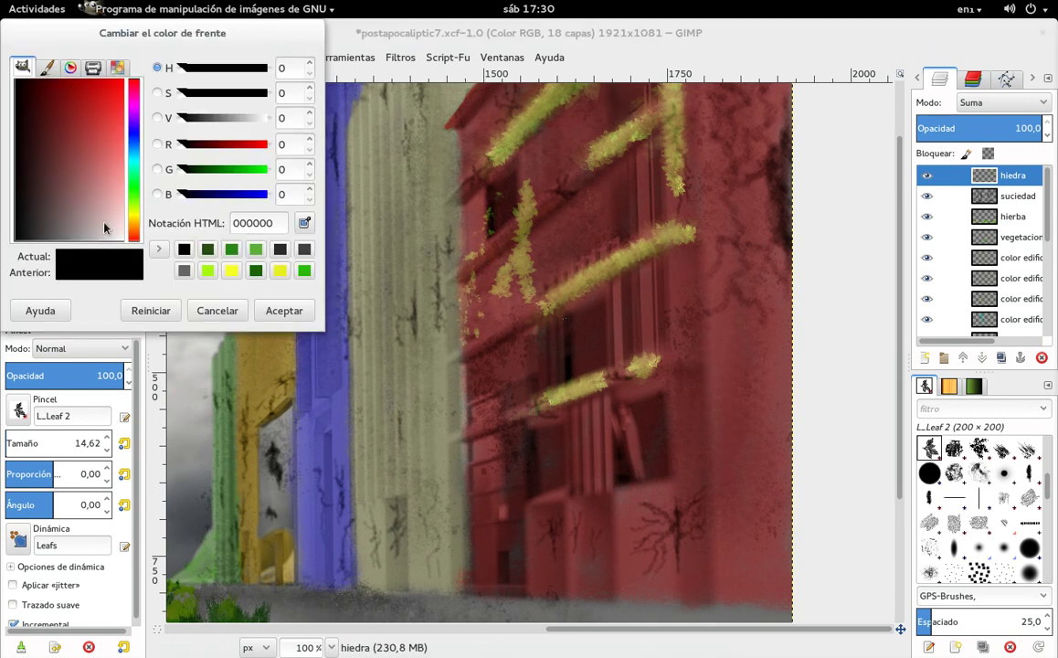
click(257, 250)
click(284, 311)
drag(502, 201, 468, 284)
drag(461, 334, 475, 335)
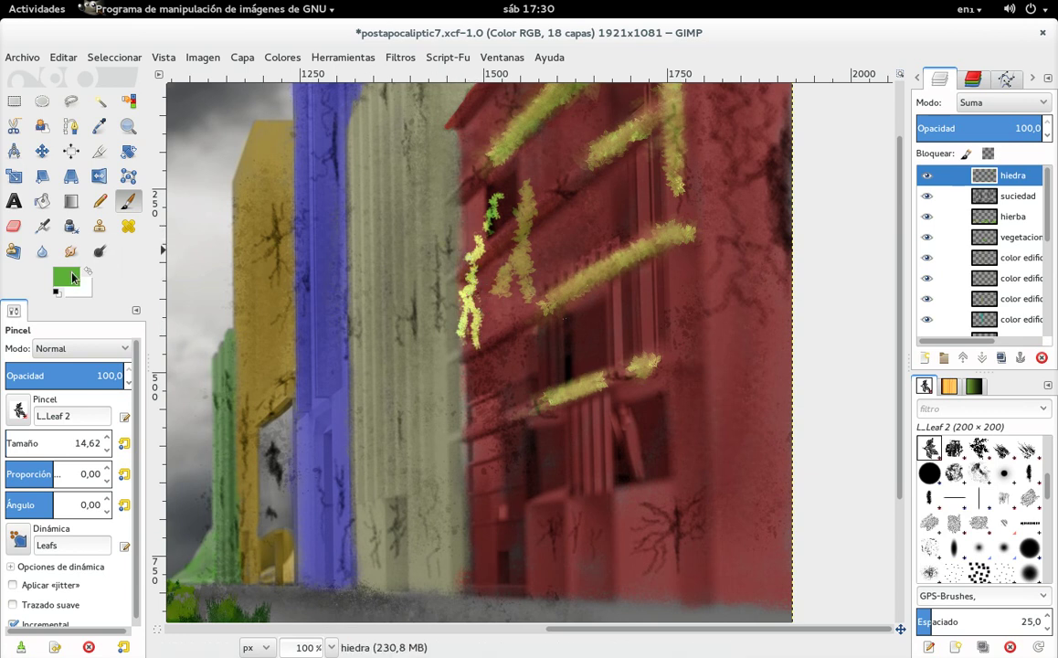
Add lime-green a9f90f leaves along the ivy stalk.
click(73, 278)
click(208, 270)
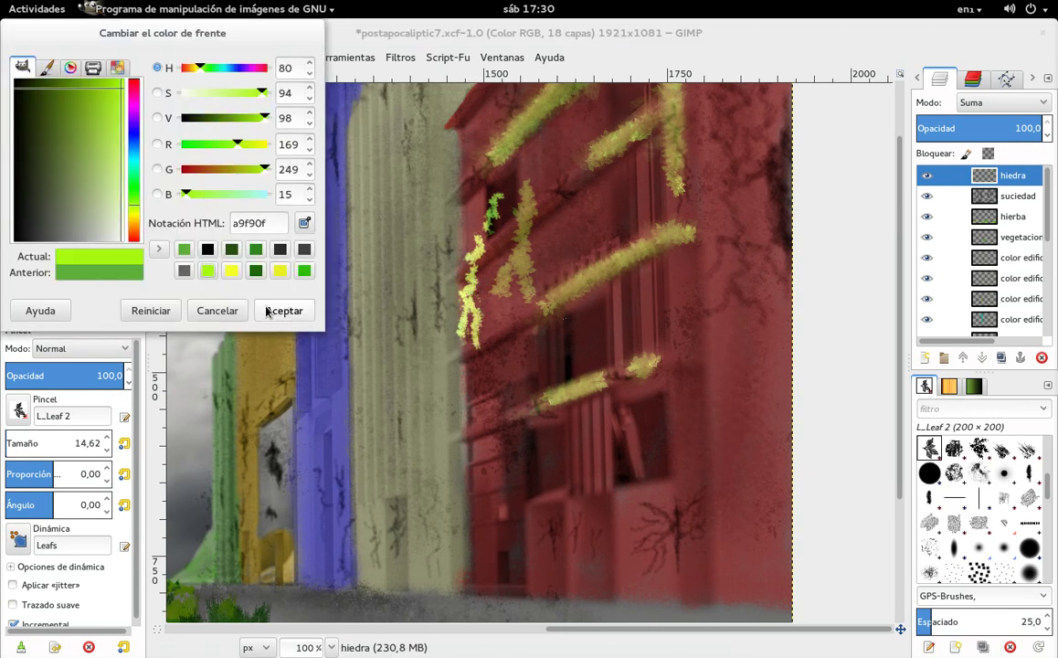
click(284, 311)
mouse_move(498, 194)
mouse_down()
mouse_move(467, 313)
mouse_move(469, 302)
mouse_move(482, 347)
mouse_up()
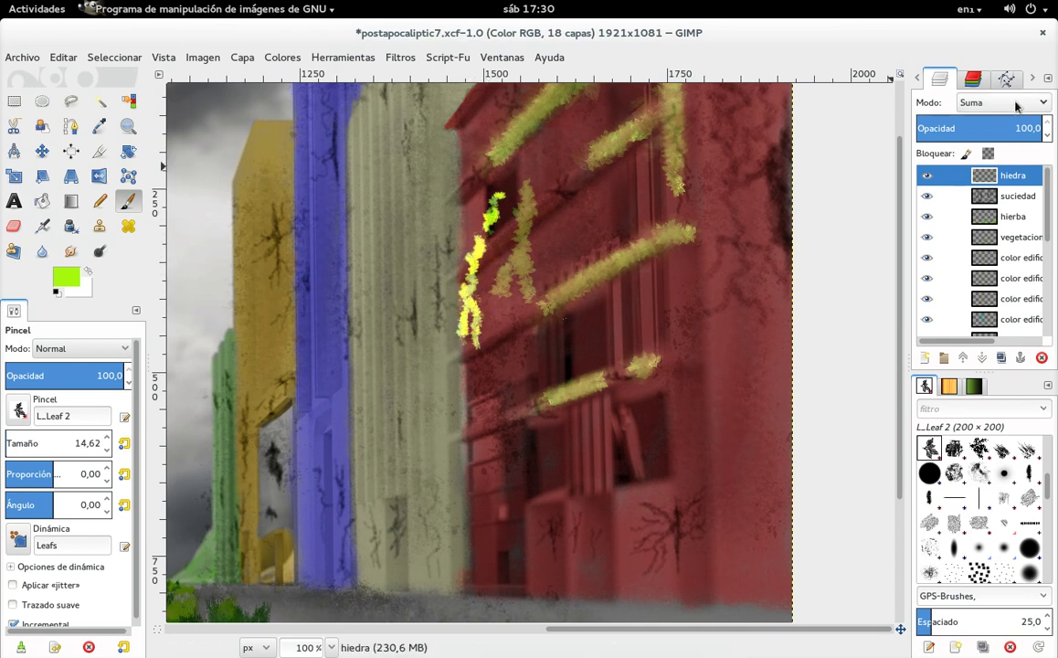
Try Claridad suave and Tono on the hiedra layer, then set it back to Normal.
click(1016, 110)
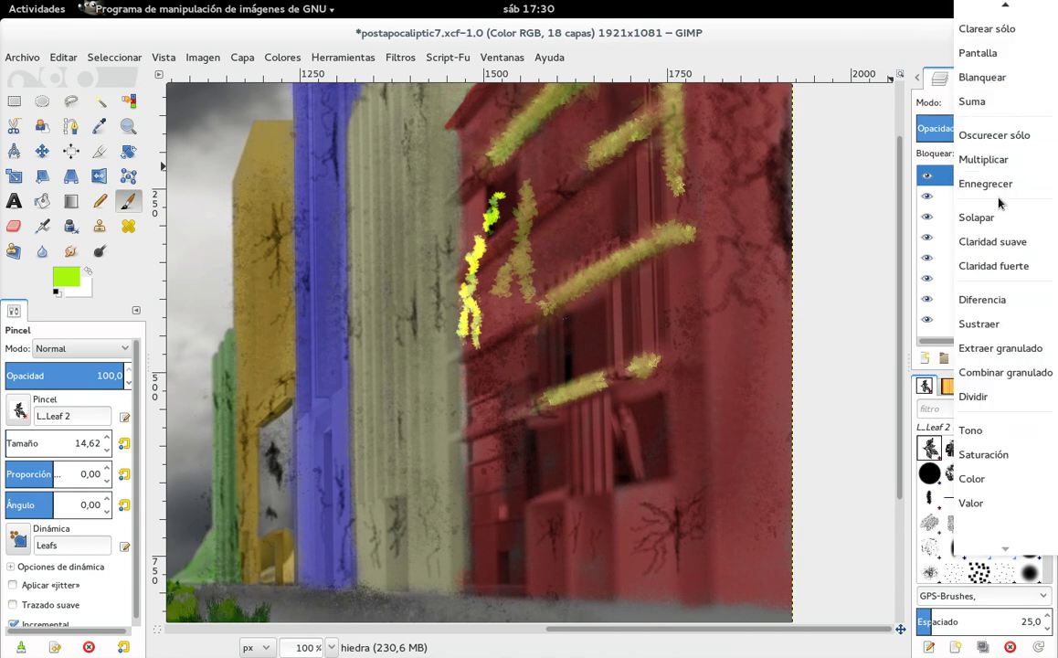
click(994, 242)
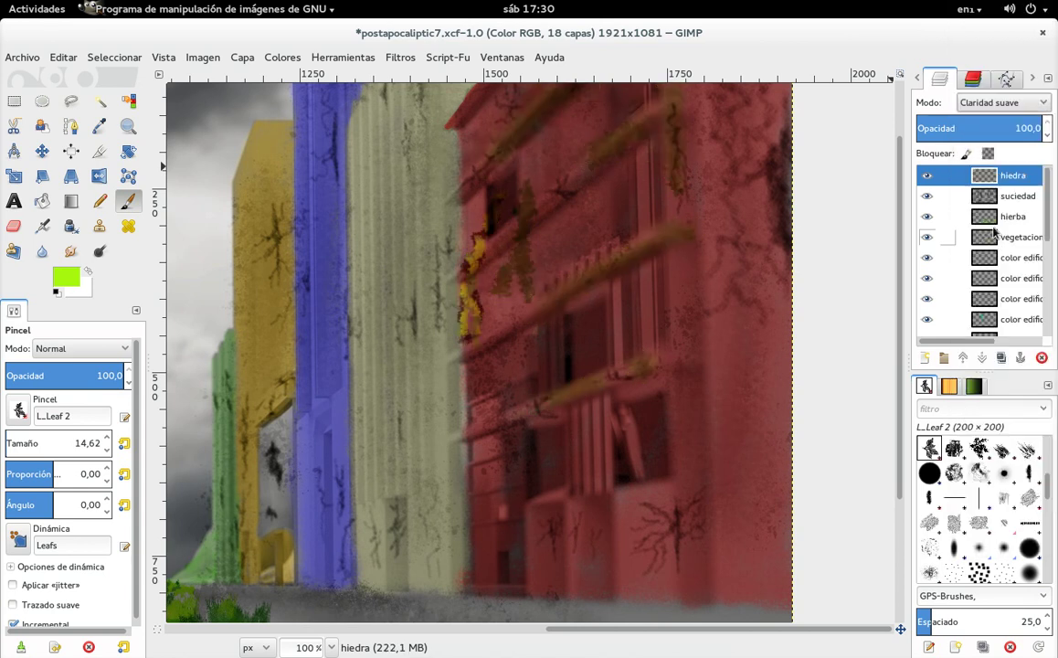
click(1016, 101)
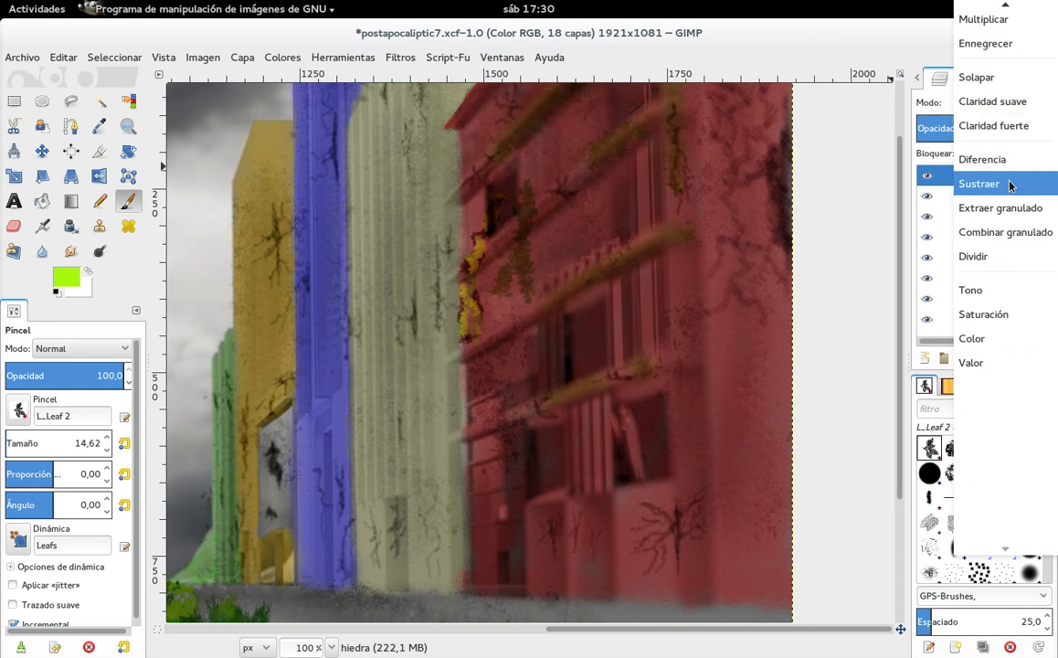
click(994, 290)
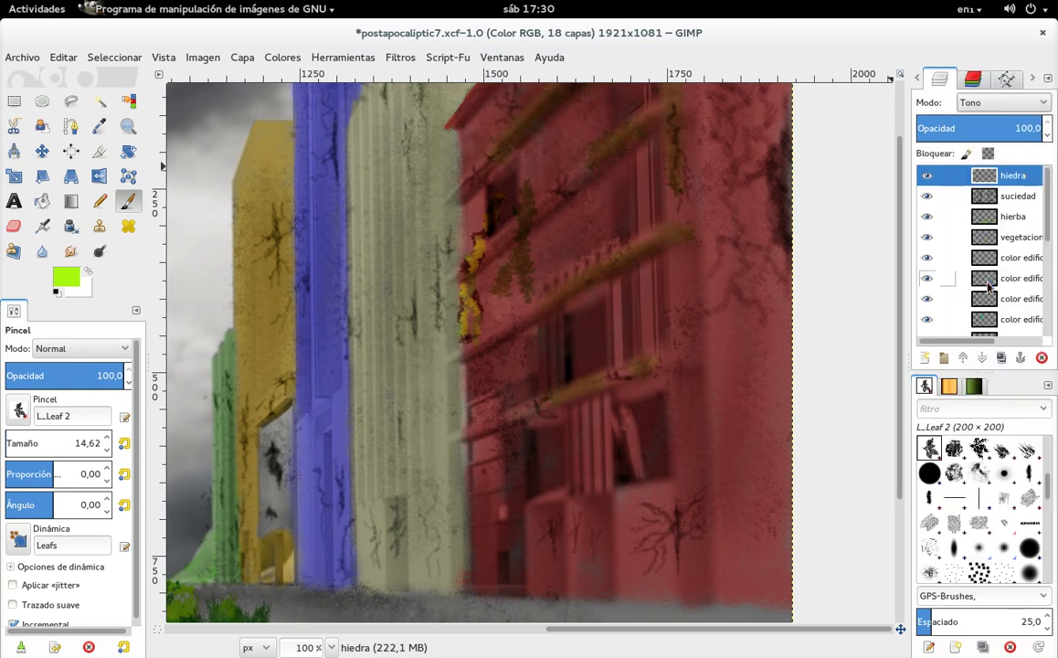
click(1002, 102)
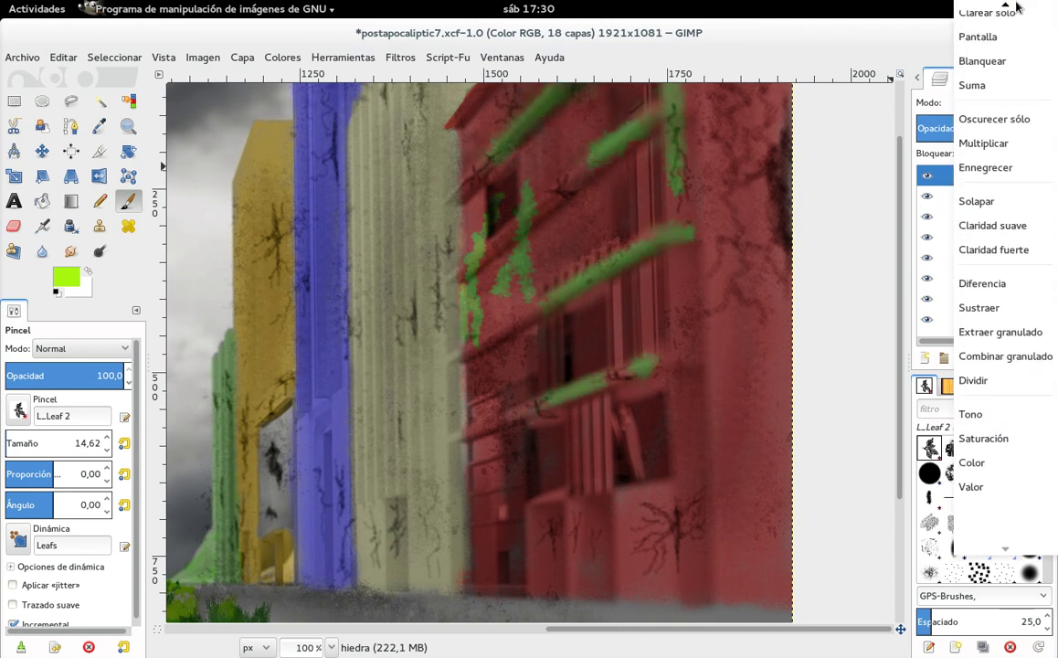
click(1005, 11)
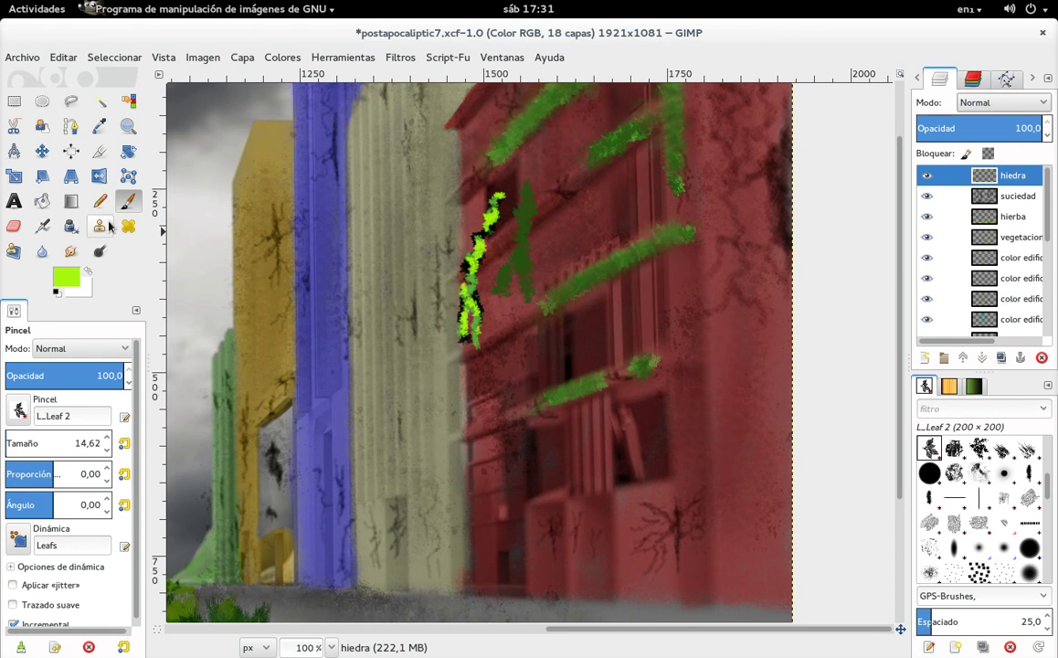
Smudge the top of the lime vine with the smudge brush at about 69.
click(72, 254)
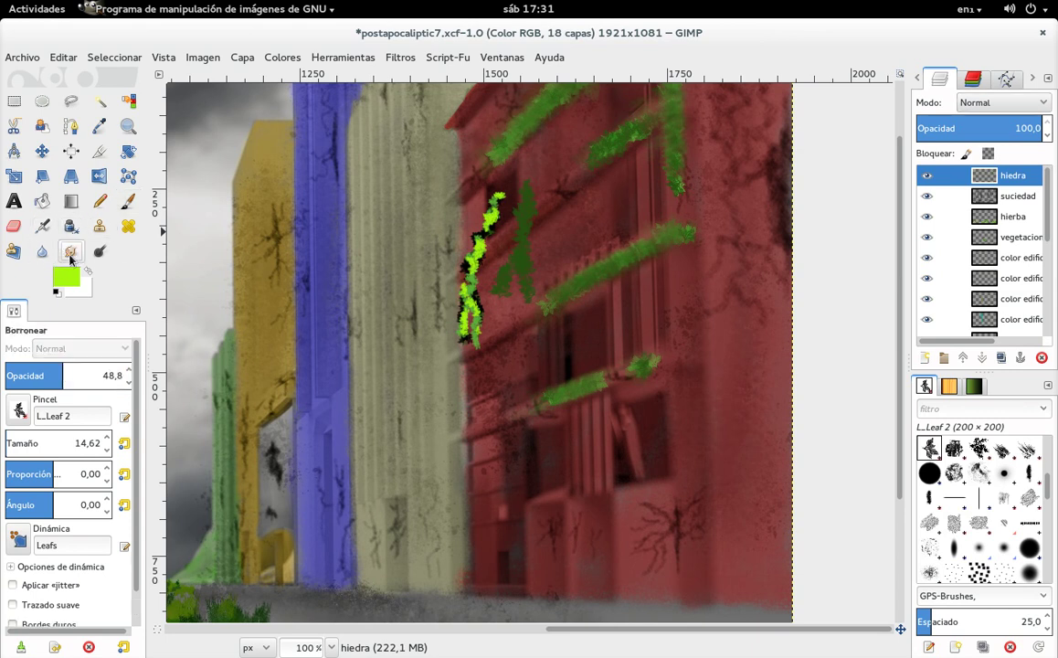
drag(9, 442, 13, 440)
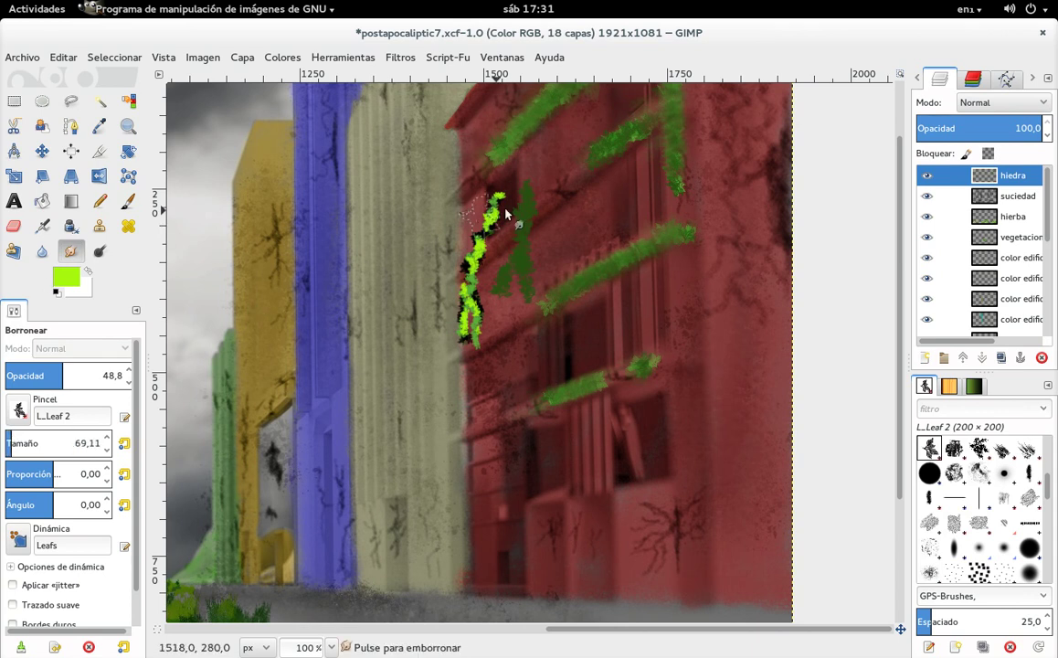
mouse_move(492, 209)
mouse_down()
mouse_move(465, 268)
mouse_move(480, 344)
mouse_move(462, 337)
mouse_move(492, 224)
mouse_move(525, 242)
mouse_move(516, 296)
mouse_move(538, 194)
mouse_move(500, 302)
mouse_move(526, 217)
mouse_up()
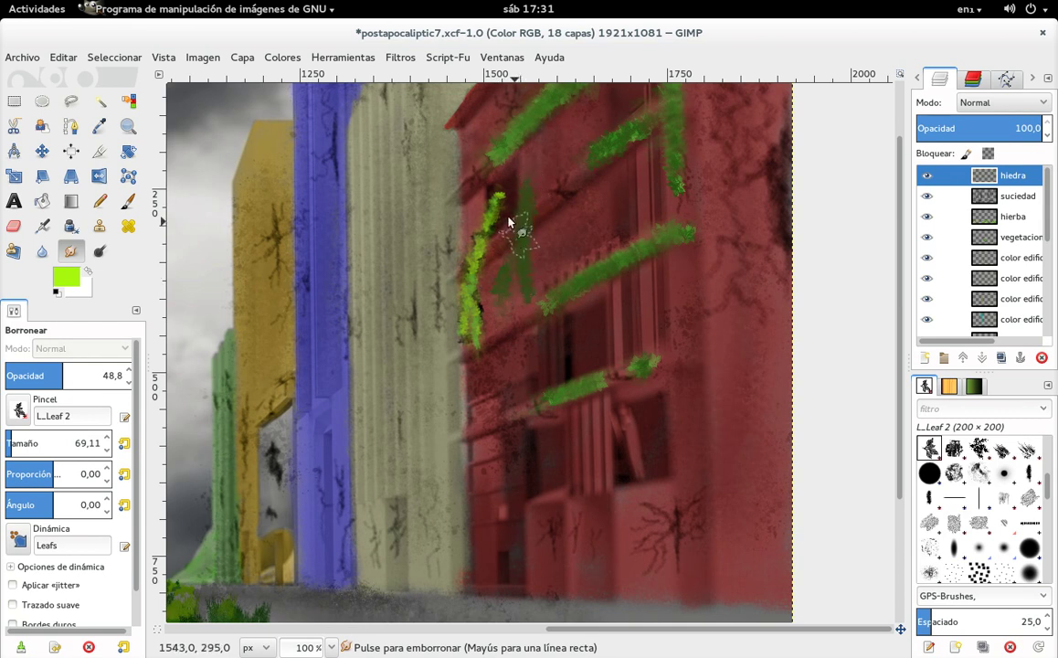
Dab small lime-green leaves down the vine with a smaller paintbrush.
click(129, 203)
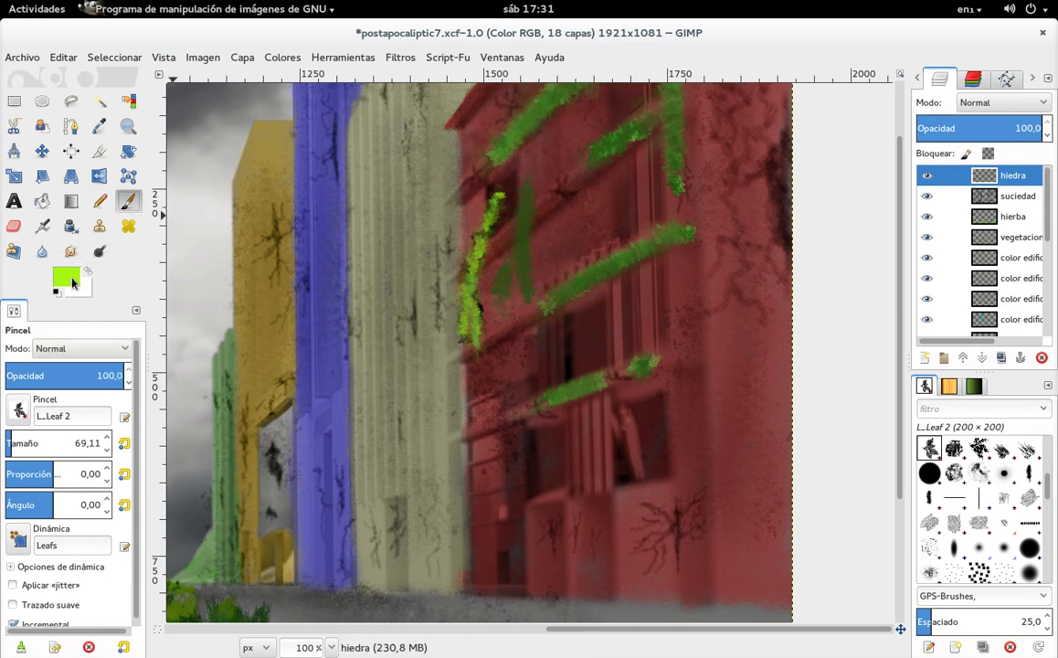
drag(49, 456, 16, 448)
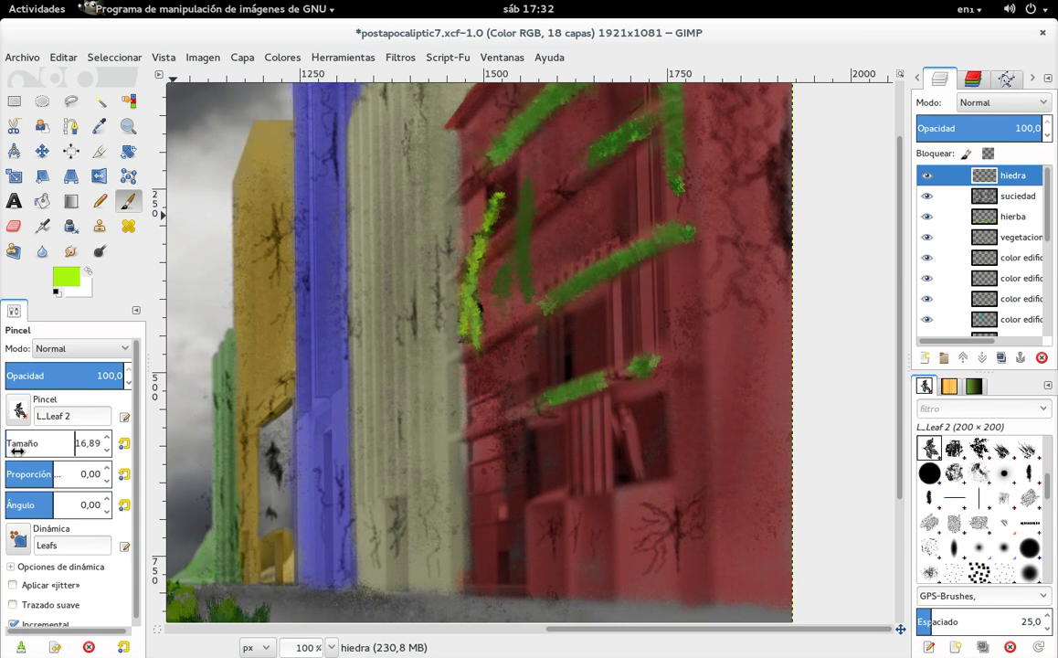
click(69, 274)
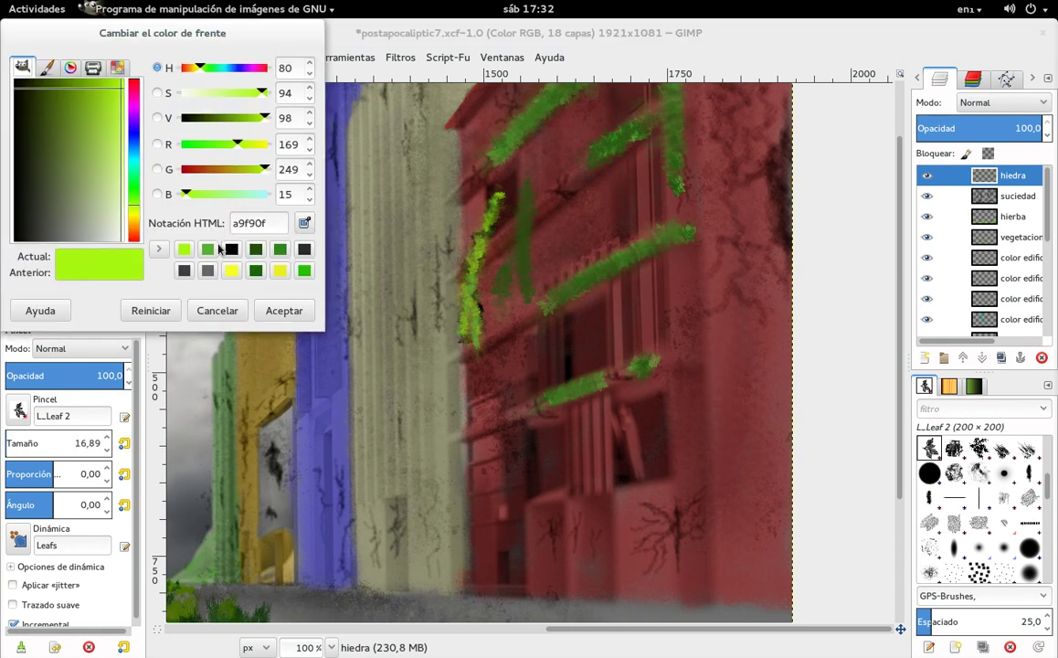
click(284, 311)
click(530, 192)
click(527, 208)
mouse_move(528, 216)
mouse_down()
mouse_move(524, 257)
mouse_move(506, 266)
mouse_move(524, 271)
mouse_move(499, 289)
mouse_up()
Add medium-green leaves along the vine, then dark green ivy along the right stalk.
click(69, 274)
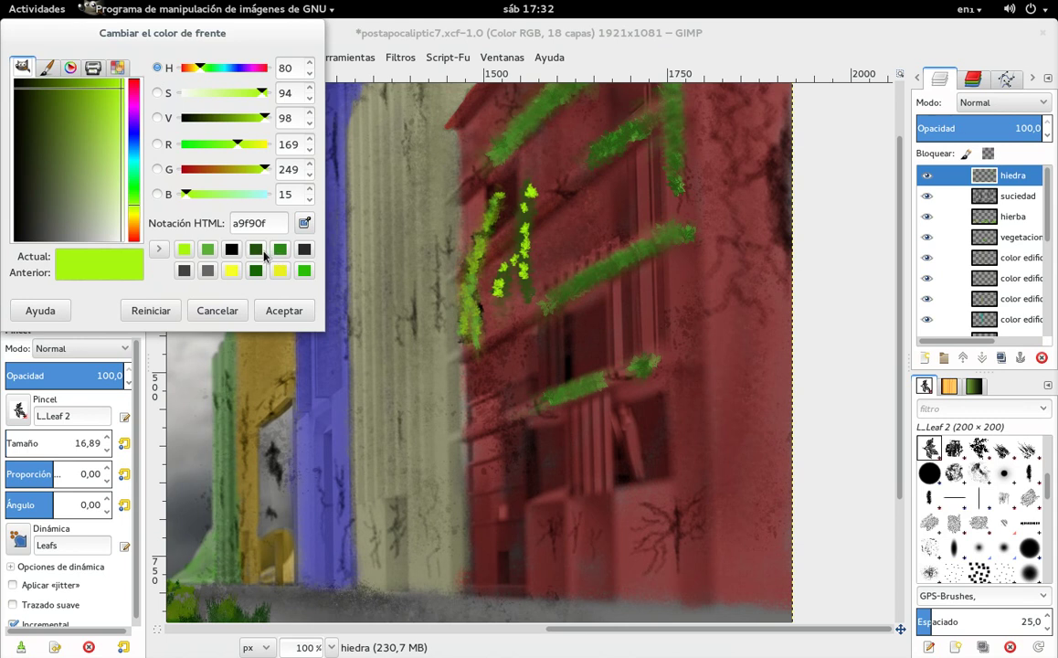
click(207, 249)
click(282, 309)
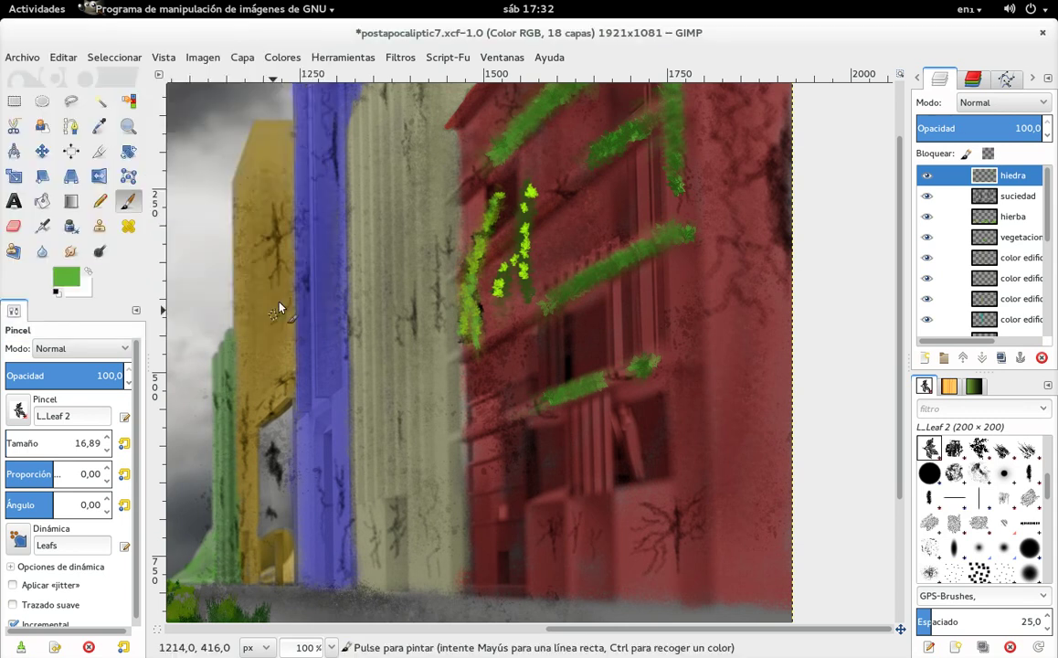
mouse_move(531, 193)
mouse_down()
mouse_move(528, 277)
mouse_move(507, 265)
mouse_move(503, 296)
mouse_move(525, 221)
mouse_move(531, 284)
mouse_up()
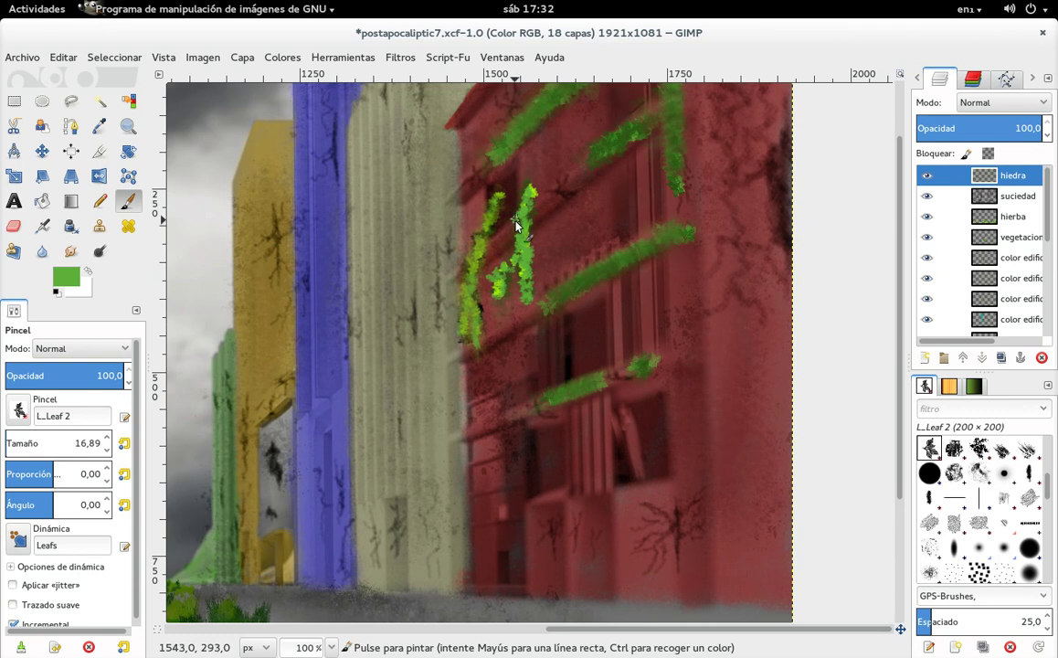
click(68, 273)
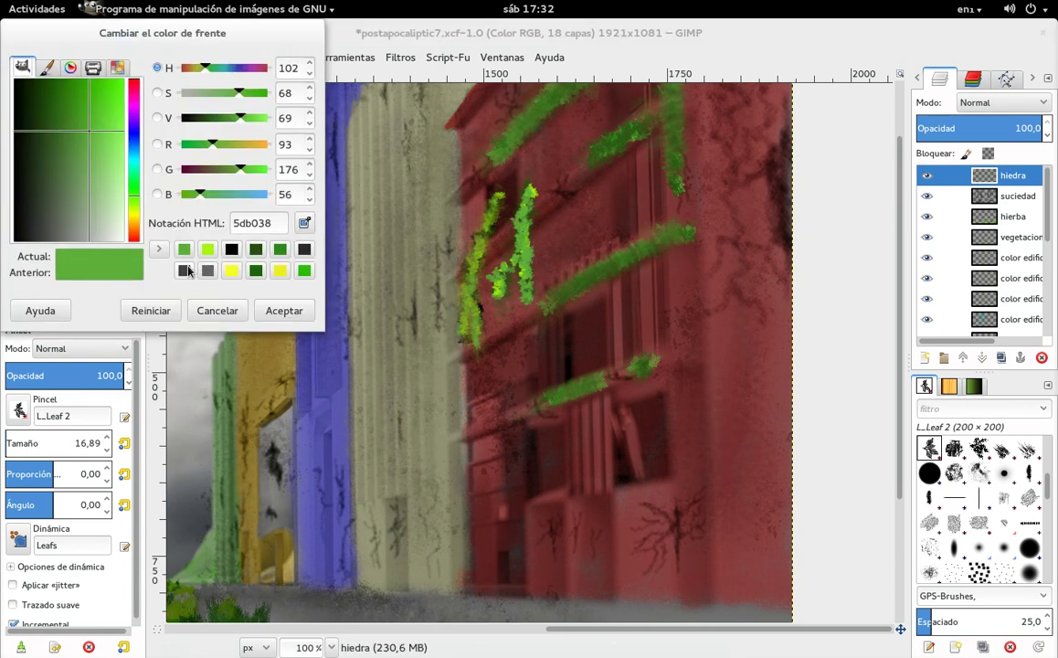
click(257, 271)
click(284, 311)
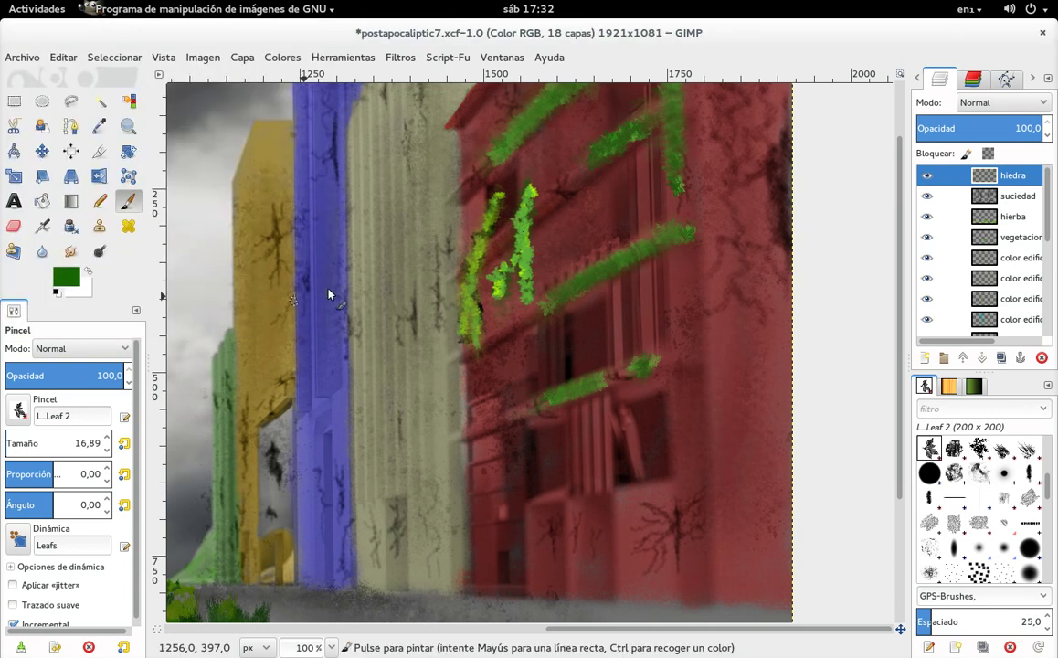
mouse_move(523, 205)
mouse_down()
mouse_move(523, 259)
mouse_move(501, 271)
mouse_move(525, 297)
mouse_move(520, 243)
mouse_move(484, 212)
mouse_move(485, 227)
mouse_move(496, 208)
mouse_move(468, 278)
mouse_move(476, 344)
mouse_move(465, 326)
mouse_up()
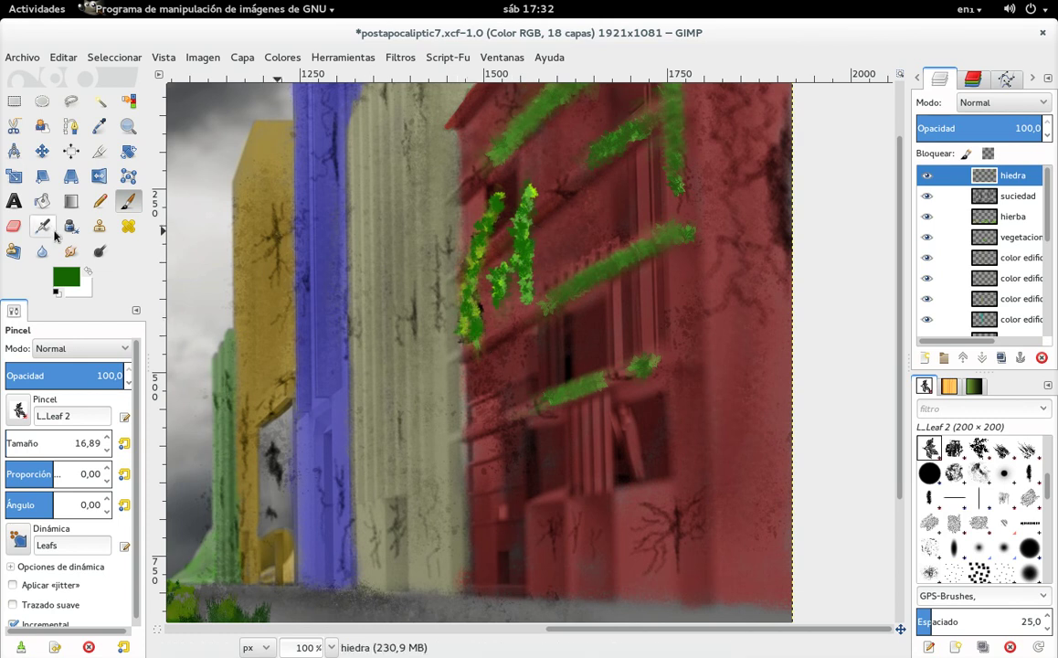
Smudge the lower left and two central ivy stalks to blend them.
click(70, 251)
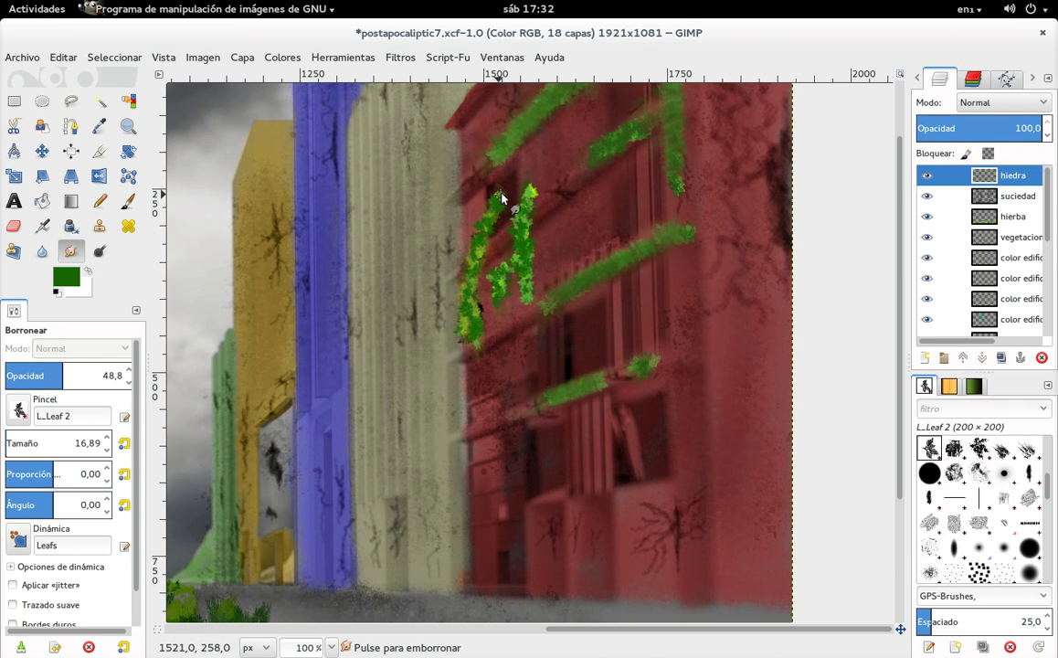
drag(479, 262, 479, 333)
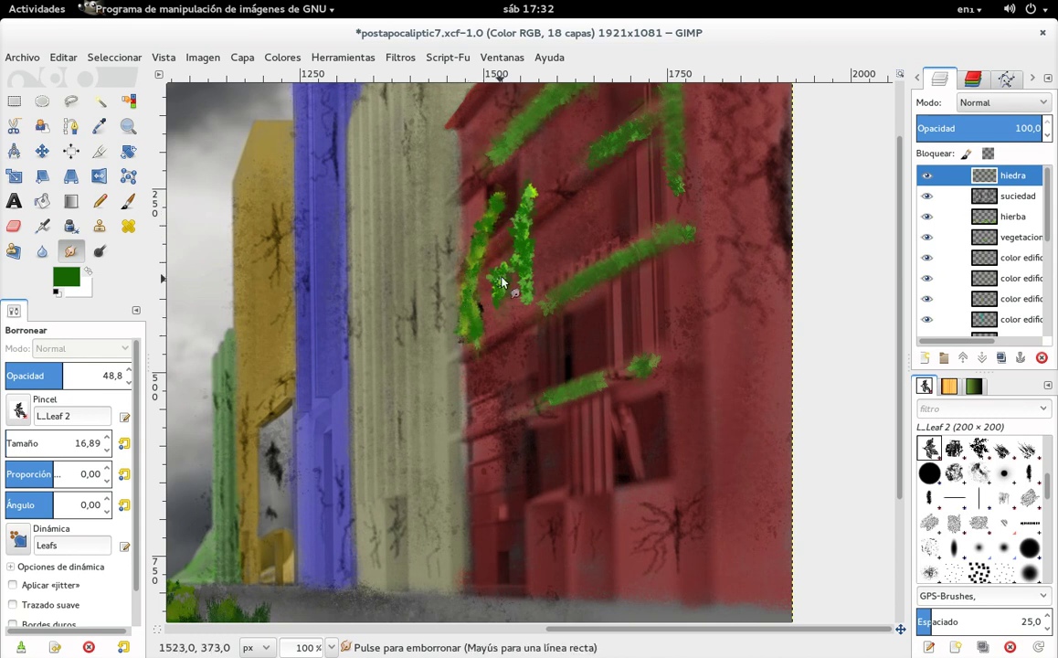
drag(500, 283, 541, 238)
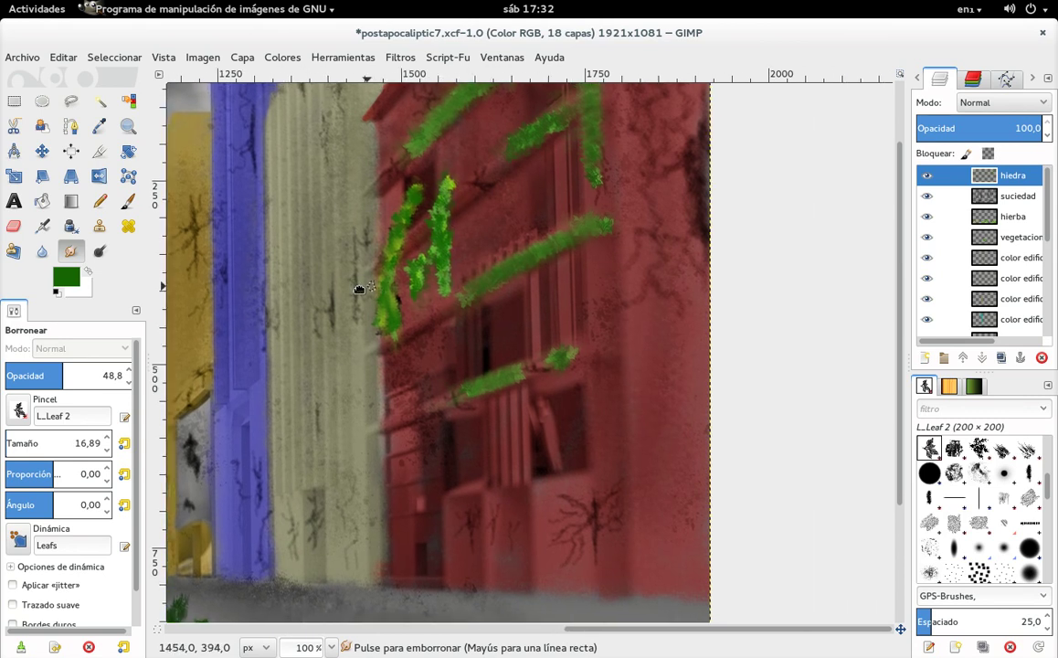
mouse_move(530, 282)
mouse_down()
mouse_move(479, 402)
mouse_move(435, 252)
mouse_move(481, 321)
mouse_move(469, 288)
mouse_up()
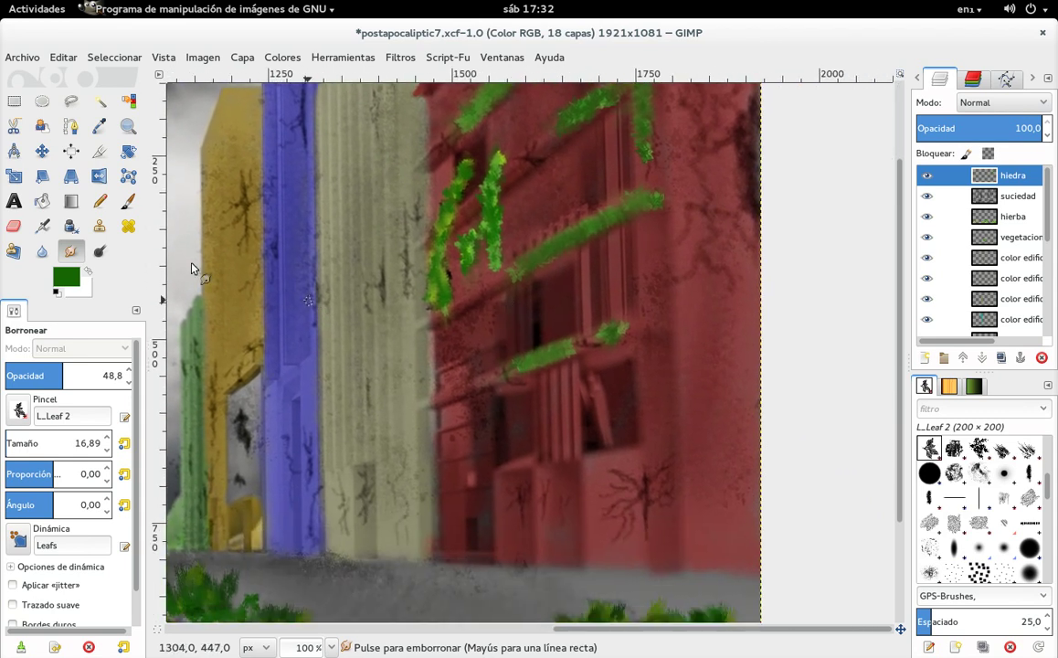
Paint dark green ivy over the lower window and down the red building's right edge.
click(128, 200)
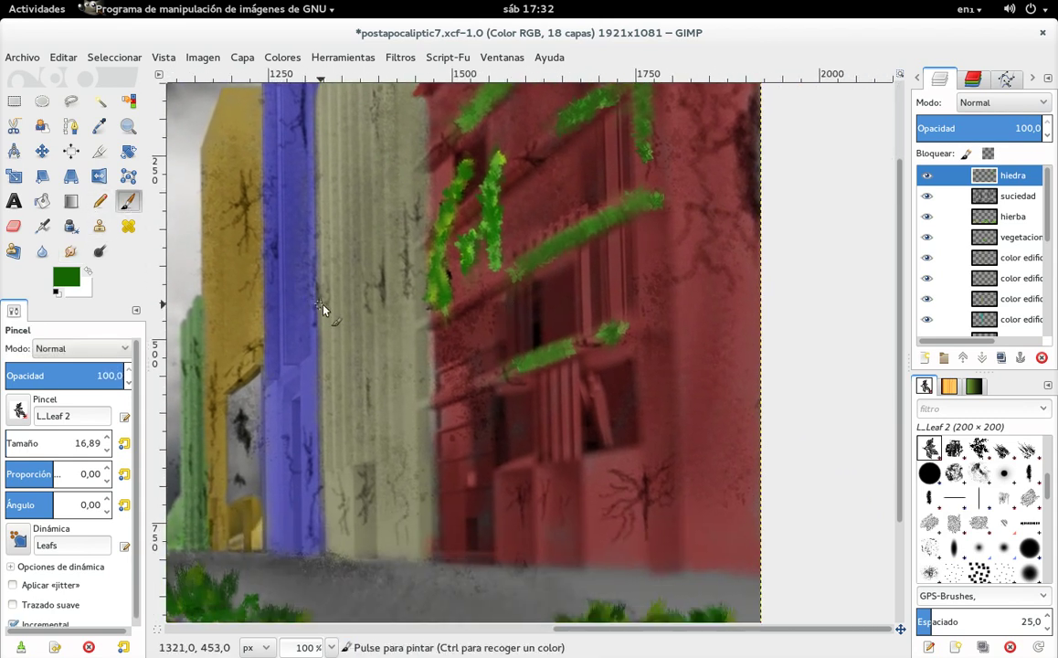
mouse_move(571, 331)
mouse_down()
mouse_move(554, 347)
mouse_move(539, 332)
mouse_move(510, 368)
mouse_move(501, 415)
mouse_up()
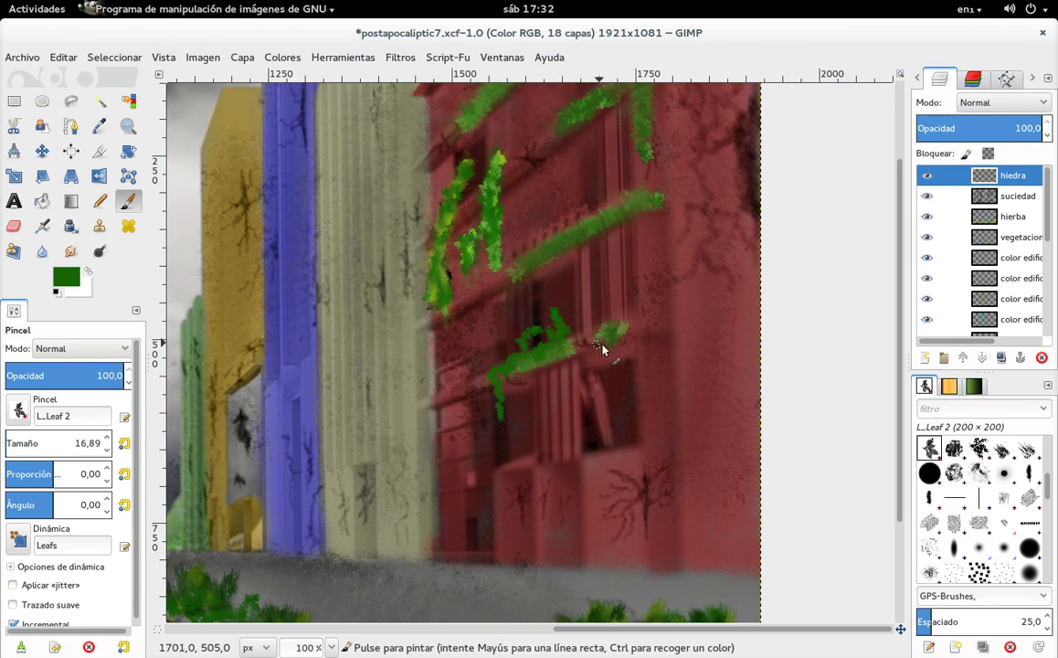
mouse_move(594, 345)
mouse_down()
mouse_move(600, 384)
mouse_move(597, 340)
mouse_up()
scroll(658, 246, up, 2)
scroll(640, 251, right, 2)
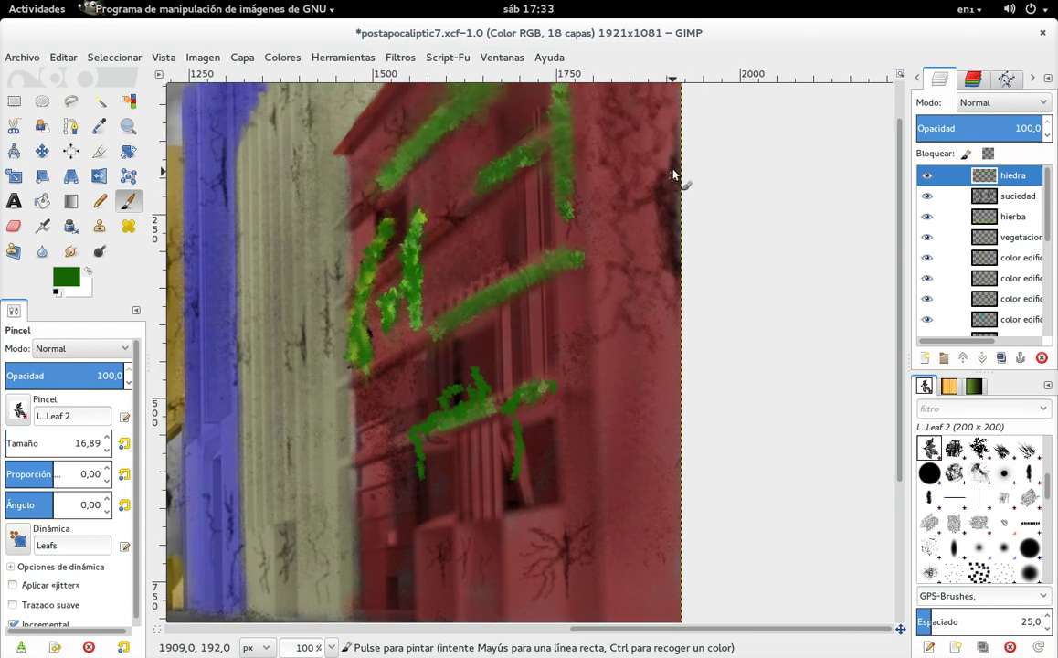
mouse_move(670, 178)
mouse_down()
mouse_move(654, 194)
mouse_move(643, 277)
mouse_move(656, 243)
mouse_move(641, 182)
mouse_move(666, 179)
mouse_move(625, 224)
mouse_up()
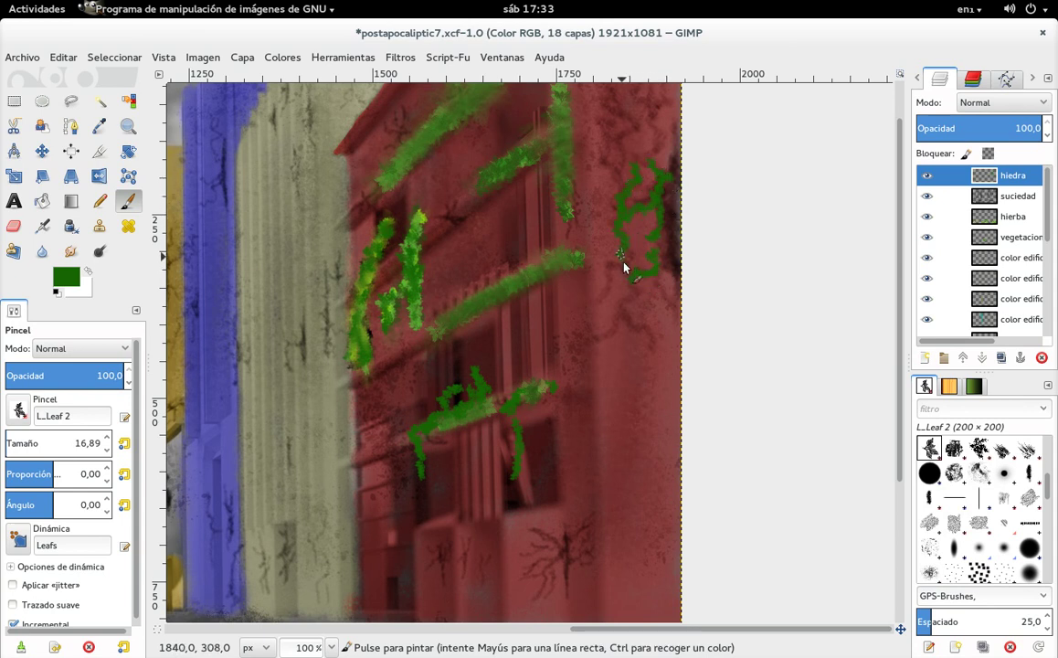
Highlight the right-edge vine with light green leaves.
click(65, 277)
click(235, 252)
click(283, 309)
mouse_move(655, 163)
mouse_down()
mouse_move(661, 193)
mouse_move(649, 173)
mouse_move(629, 229)
mouse_move(649, 251)
mouse_move(668, 219)
mouse_move(658, 254)
mouse_up()
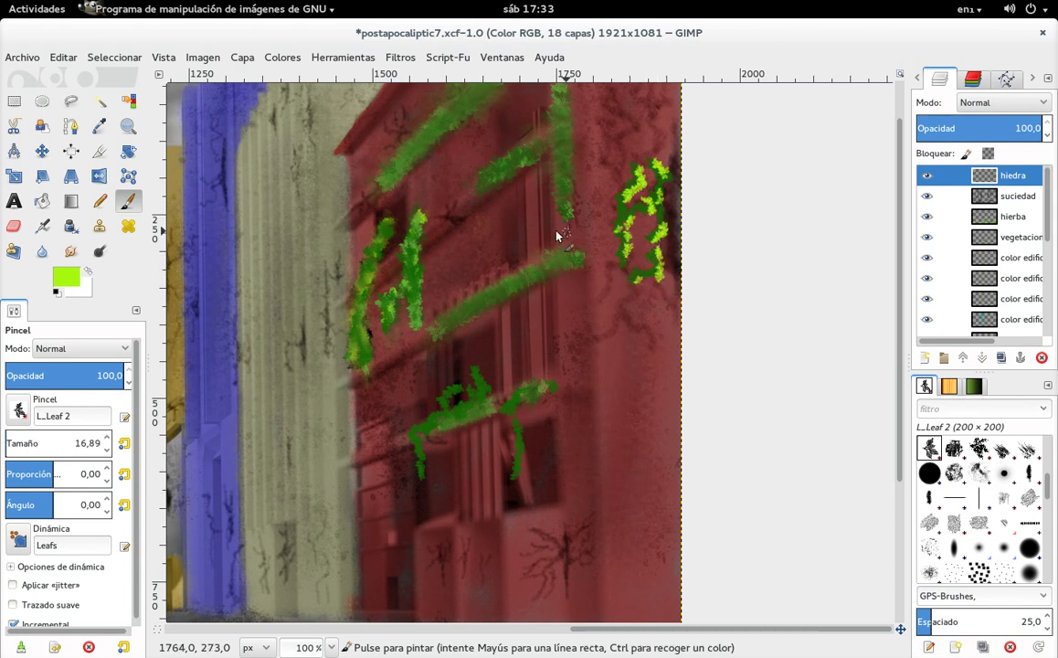
Paint medium-green leaves onto the ivy vine on the red building's right edge.
click(69, 274)
click(231, 249)
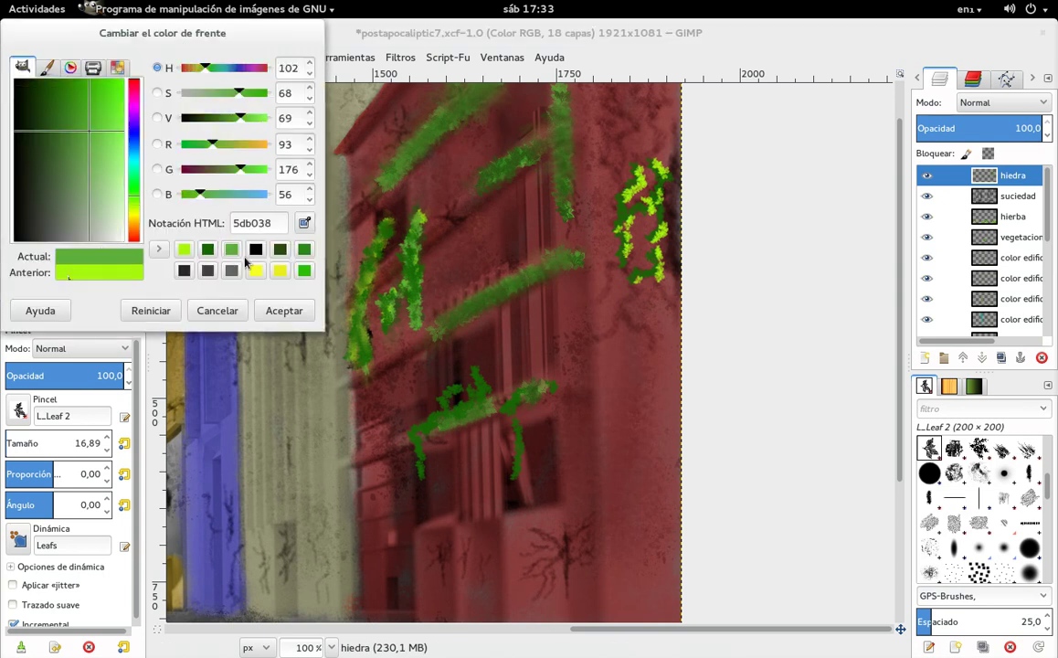
click(284, 311)
mouse_move(644, 185)
mouse_down()
mouse_move(650, 192)
mouse_move(635, 206)
mouse_move(648, 179)
mouse_move(661, 189)
mouse_move(626, 260)
mouse_move(665, 230)
mouse_move(662, 264)
mouse_up()
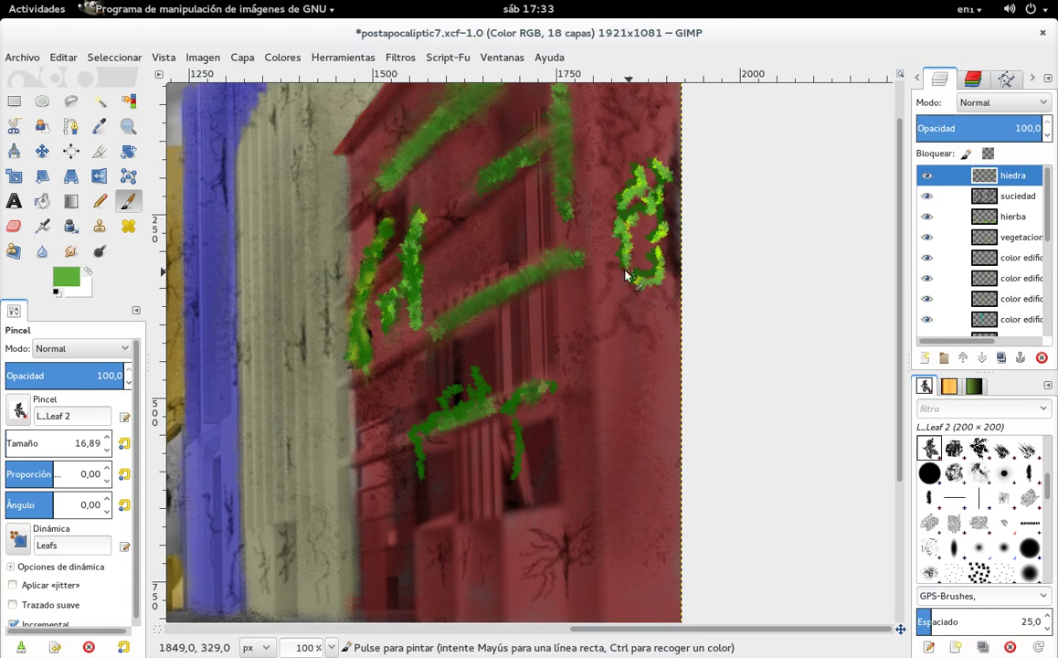
Smudge the right-edge ivy to soften it, reshaping its loop upward.
click(70, 251)
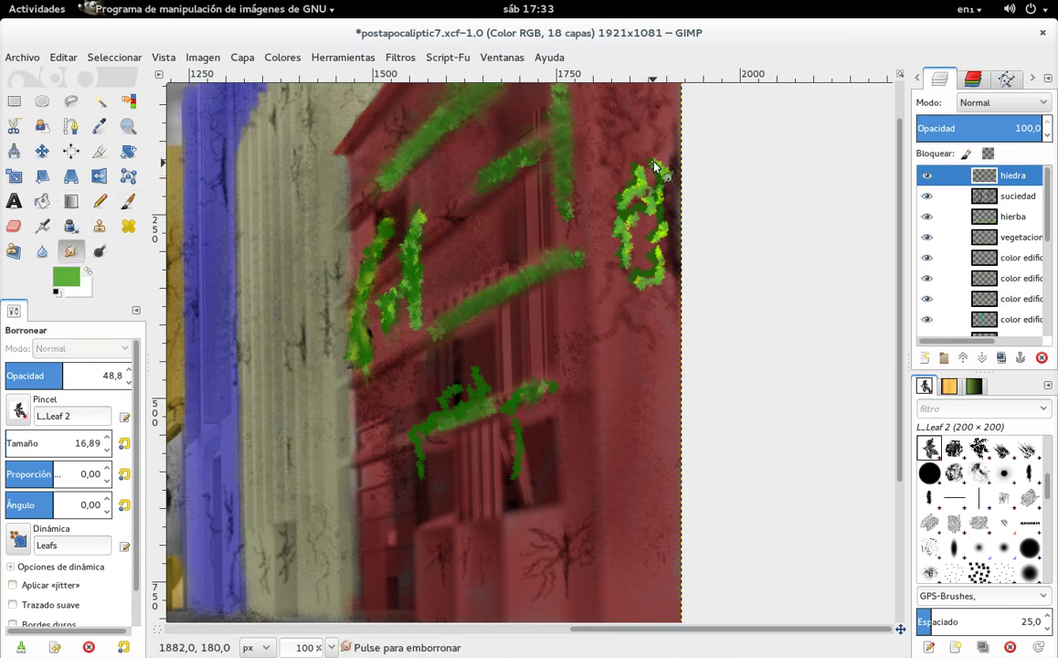
mouse_move(658, 170)
mouse_down()
mouse_move(644, 191)
mouse_move(656, 269)
mouse_up()
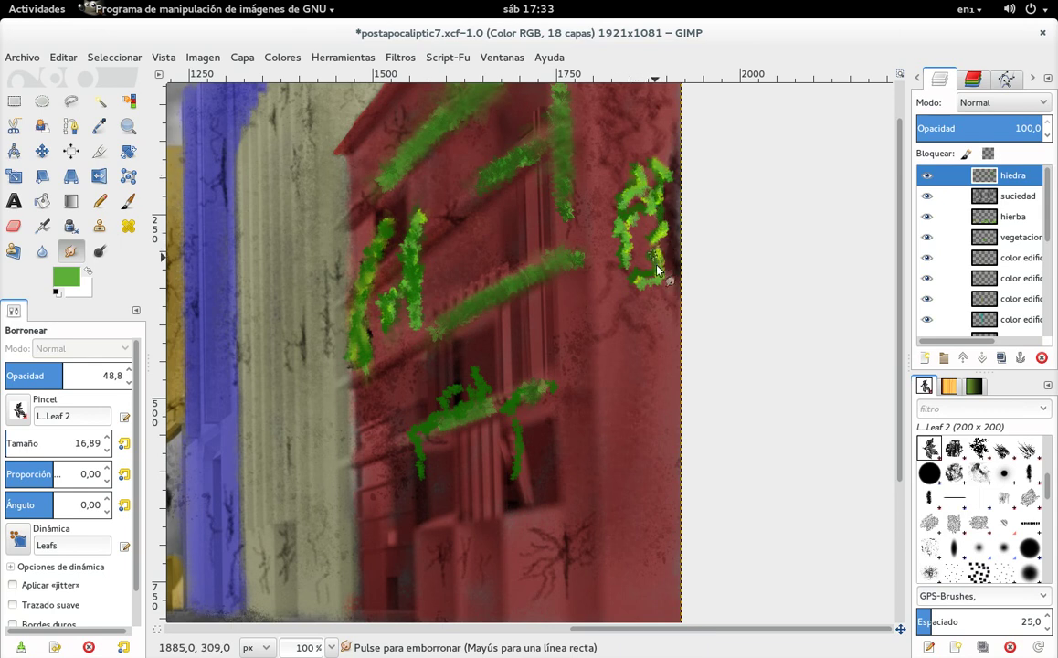
mouse_move(654, 276)
mouse_down()
mouse_move(637, 212)
mouse_move(662, 213)
mouse_move(662, 165)
mouse_move(631, 179)
mouse_up()
Switch to bright green and paint fresh leaves over the lightly smudged right ivy cluster.
click(66, 276)
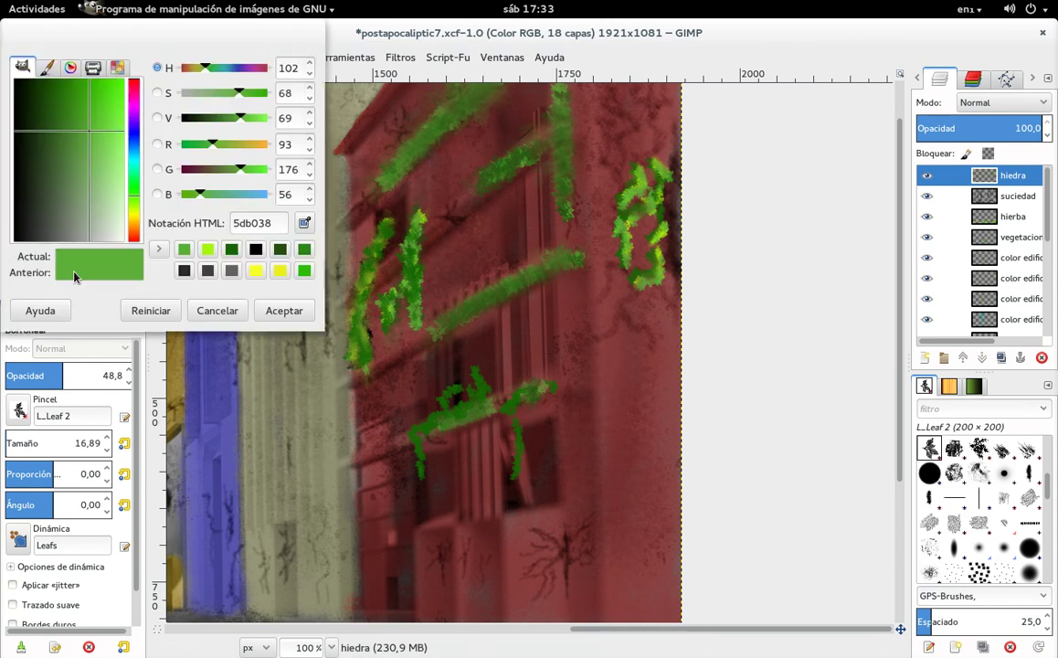
click(305, 270)
click(298, 313)
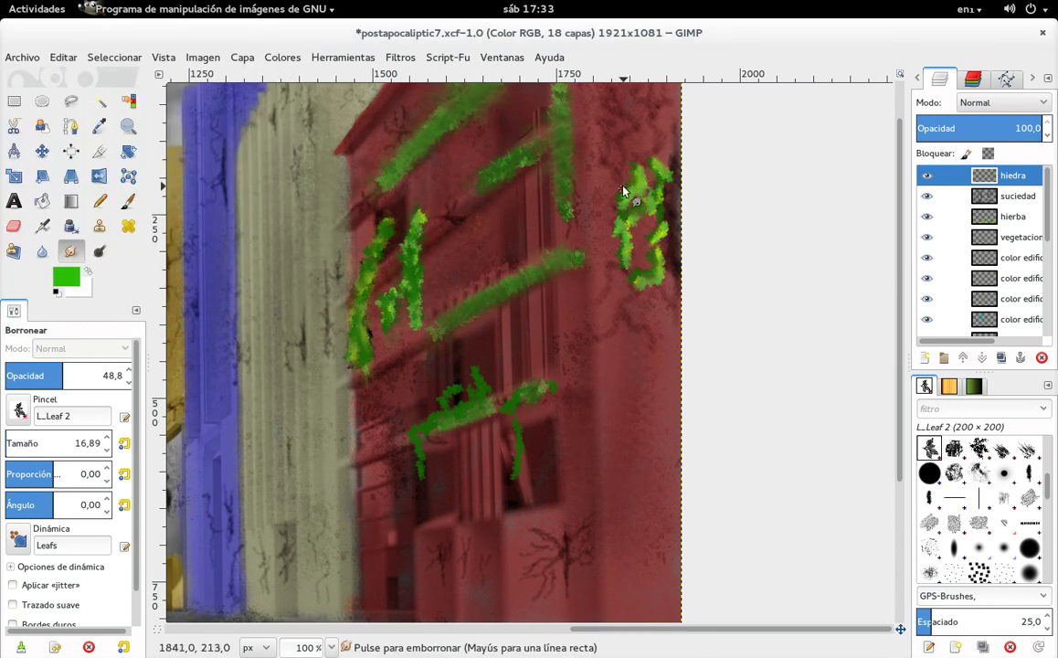
mouse_move(637, 212)
mouse_down()
mouse_move(654, 236)
mouse_move(646, 279)
mouse_move(674, 243)
mouse_up()
key(p)
mouse_move(646, 285)
mouse_down()
mouse_move(656, 248)
mouse_move(640, 230)
mouse_move(645, 149)
mouse_move(625, 193)
mouse_up()
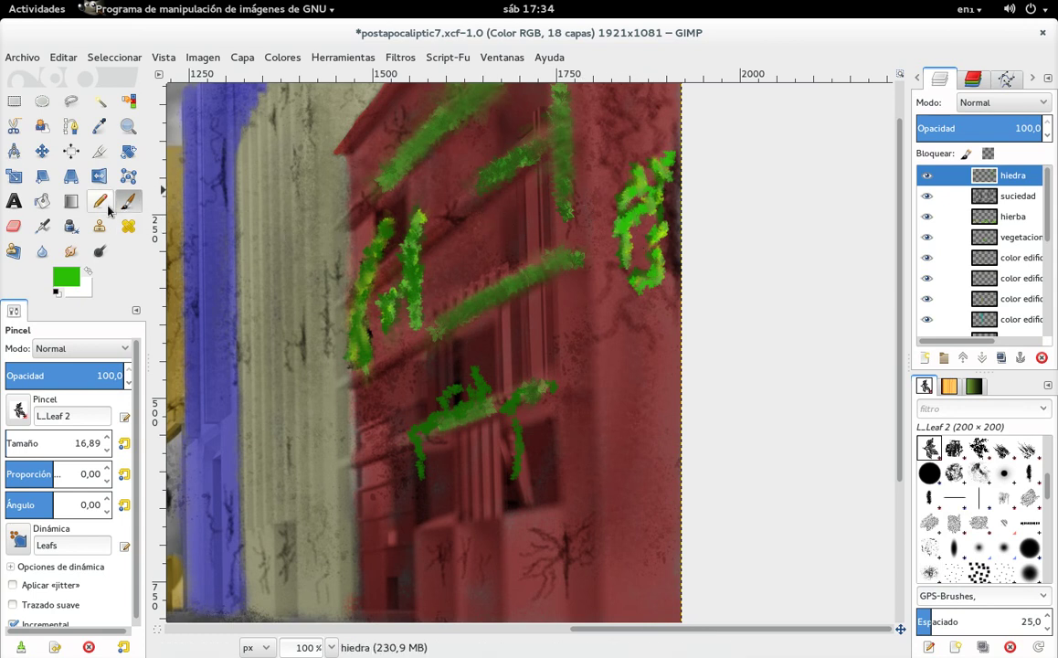
click(73, 248)
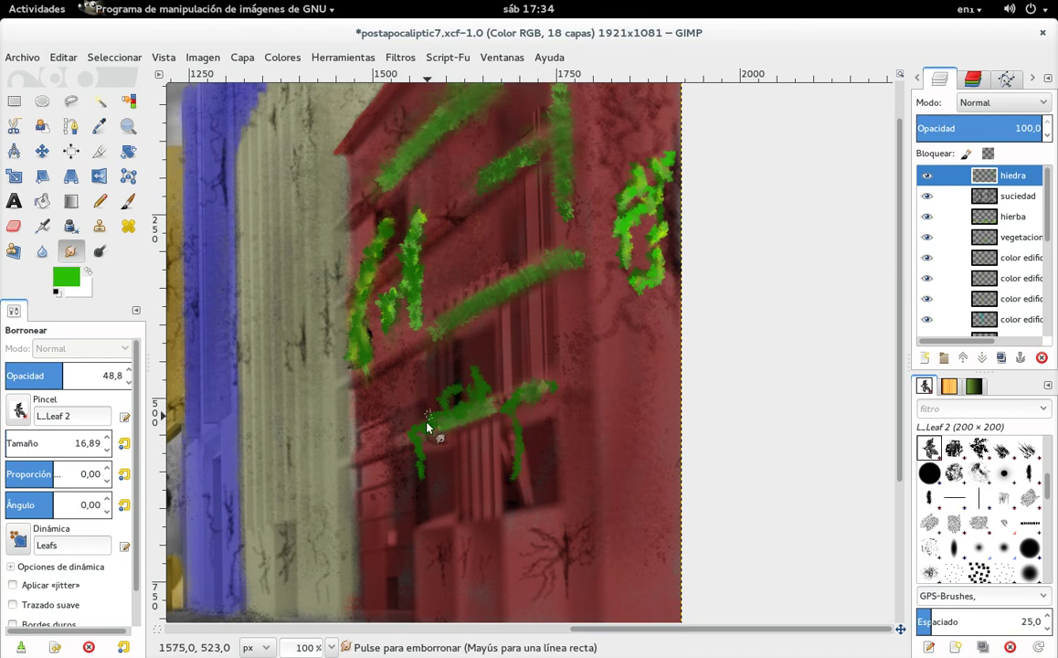
scroll(407, 377, up, 3)
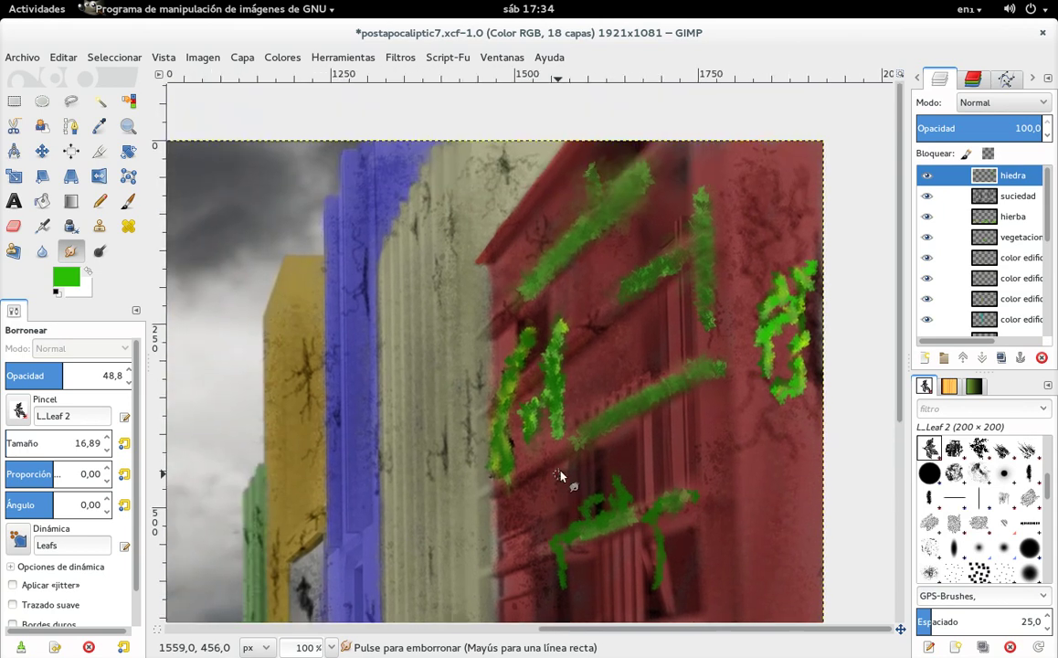
scroll(408, 284, left, 2)
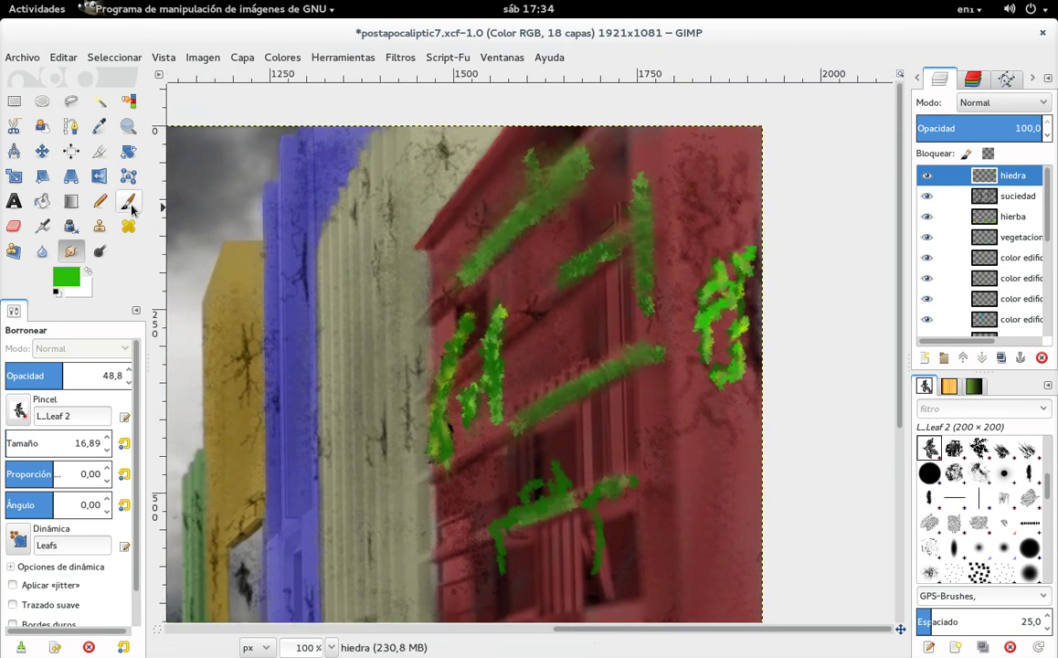
Paint a vertical ivy stem and a small leaf sprig near the beige building's top.
click(128, 202)
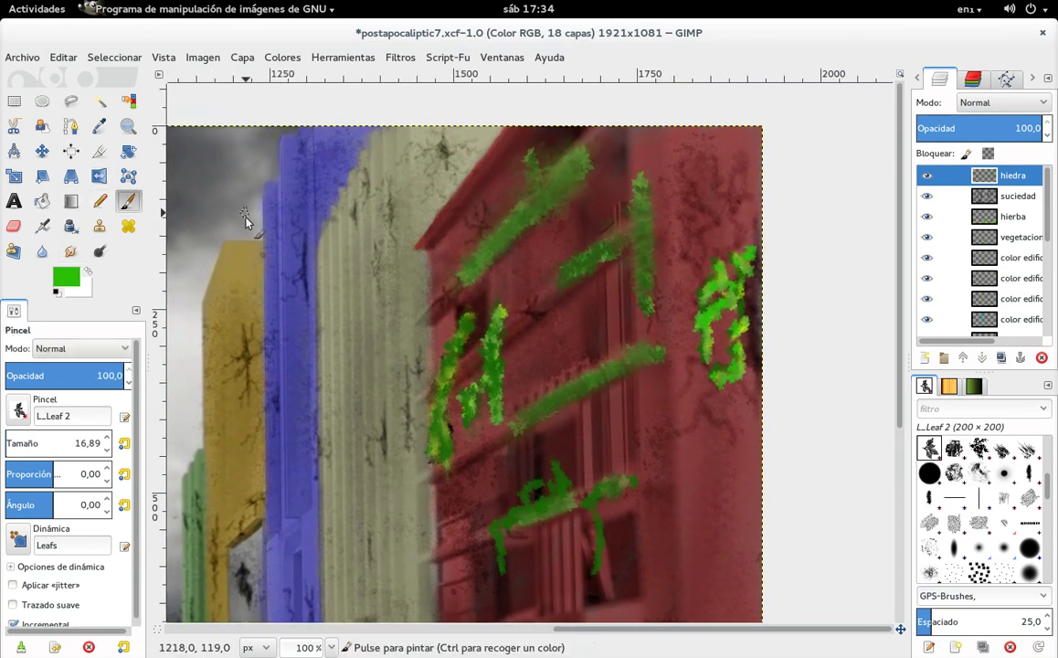
drag(358, 257, 357, 311)
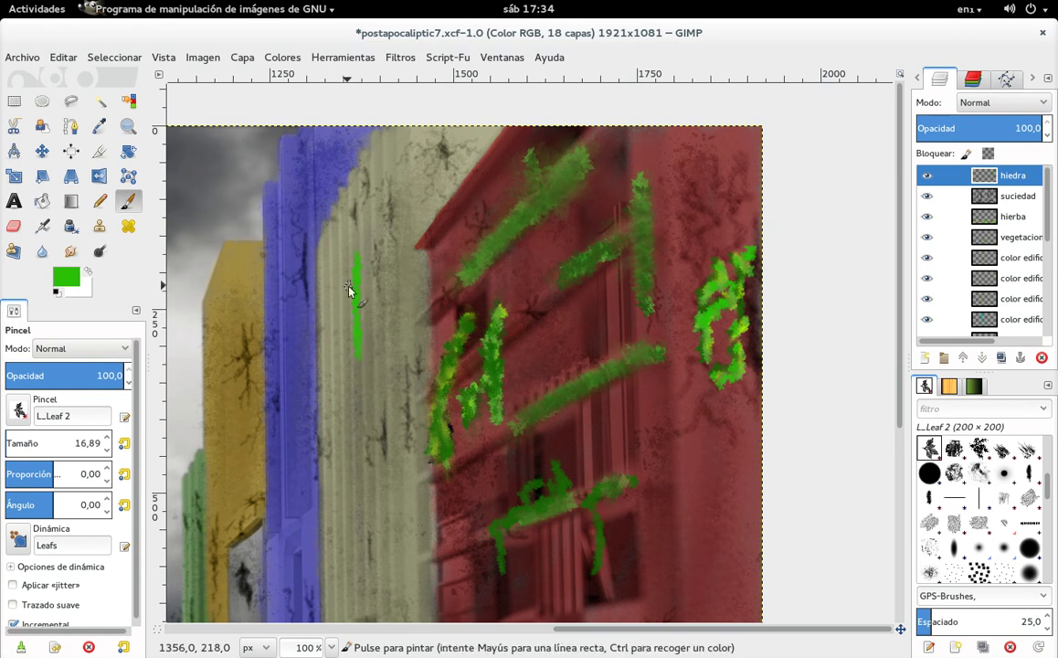
drag(365, 246, 370, 234)
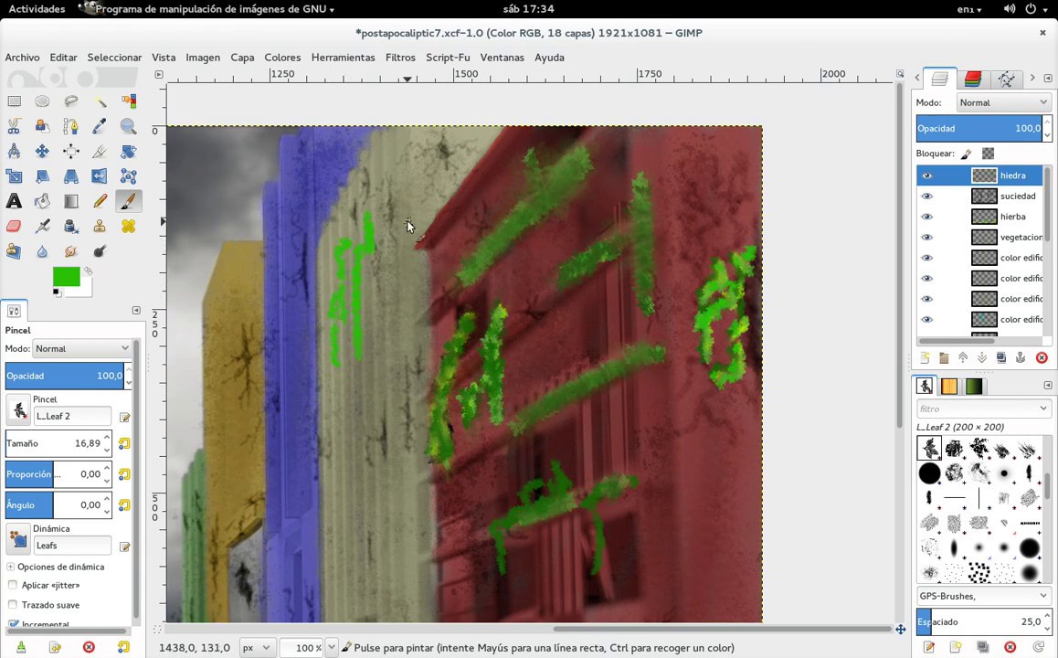
drag(442, 146, 420, 207)
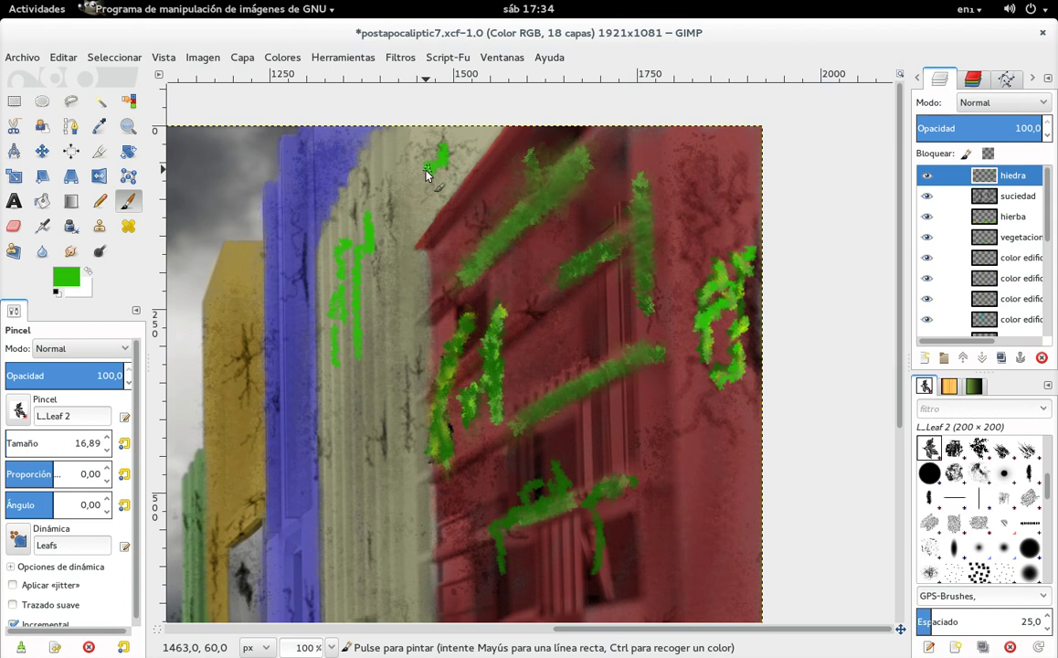
key(ctrl)
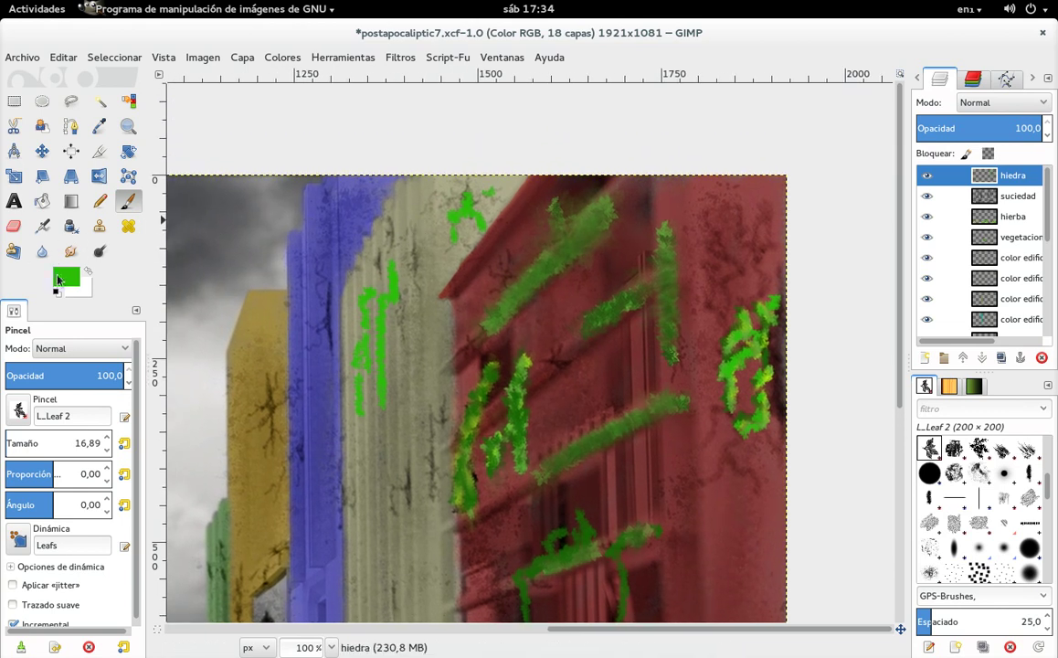
Choose a darker green from recent colours and paint more ivy down the beige building.
click(66, 276)
click(185, 271)
click(270, 310)
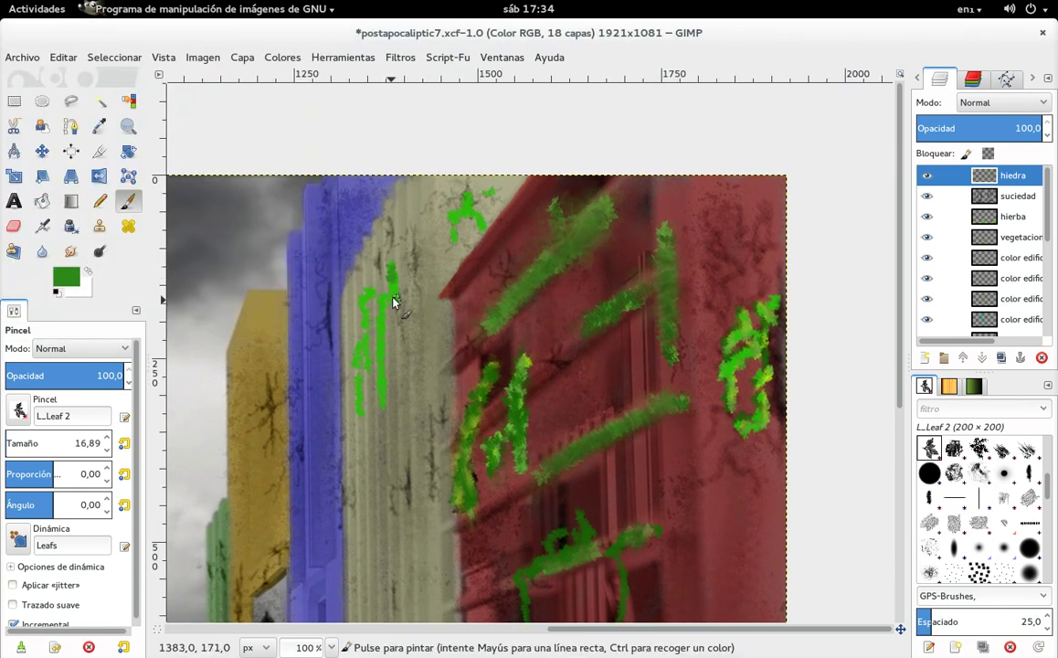
mouse_move(392, 311)
mouse_down()
mouse_move(366, 383)
mouse_move(356, 365)
mouse_up()
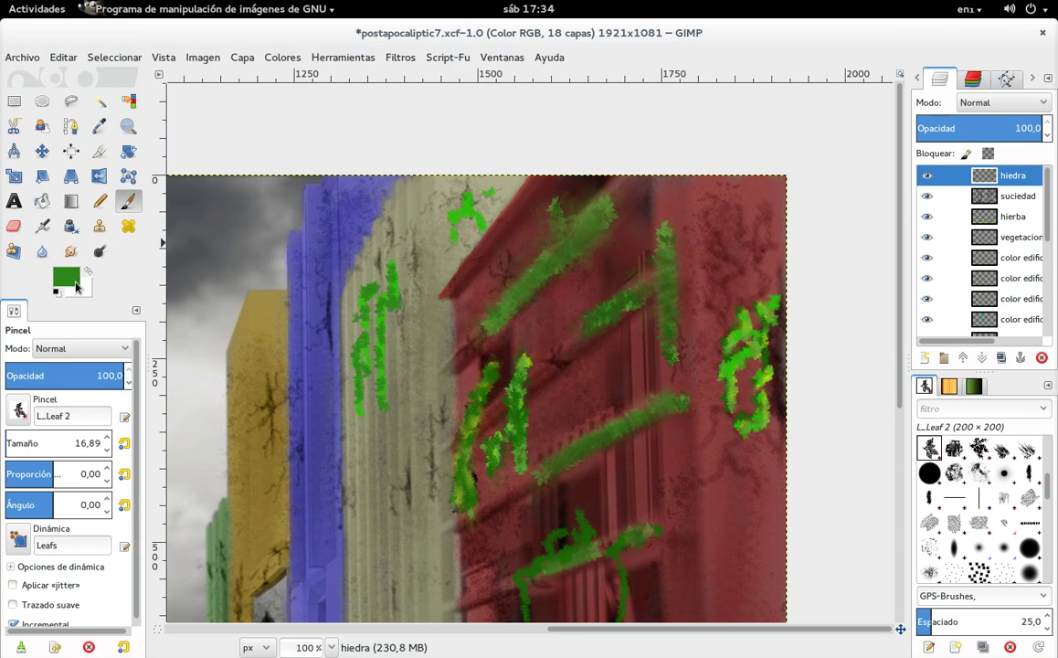
Add dark green 245210 leaves along the beige ivy and on its top sprig.
click(68, 276)
click(185, 271)
click(284, 310)
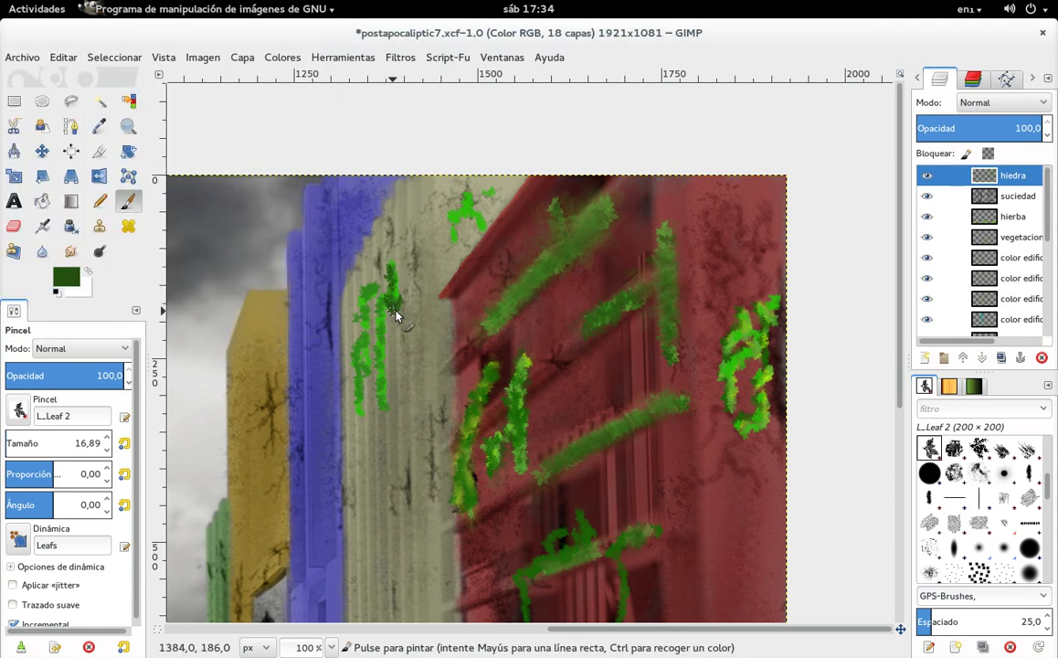
mouse_move(385, 316)
mouse_down()
mouse_move(385, 407)
mouse_move(372, 289)
mouse_move(367, 332)
mouse_up()
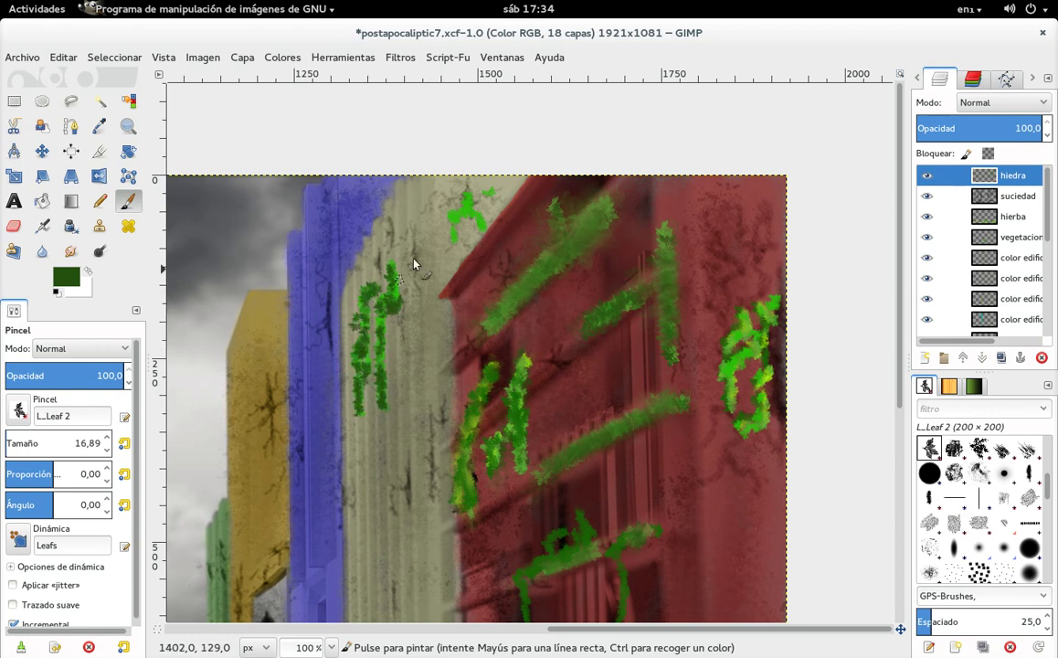
mouse_move(463, 199)
mouse_down()
mouse_move(461, 219)
mouse_move(485, 192)
mouse_move(462, 208)
mouse_move(456, 238)
mouse_up()
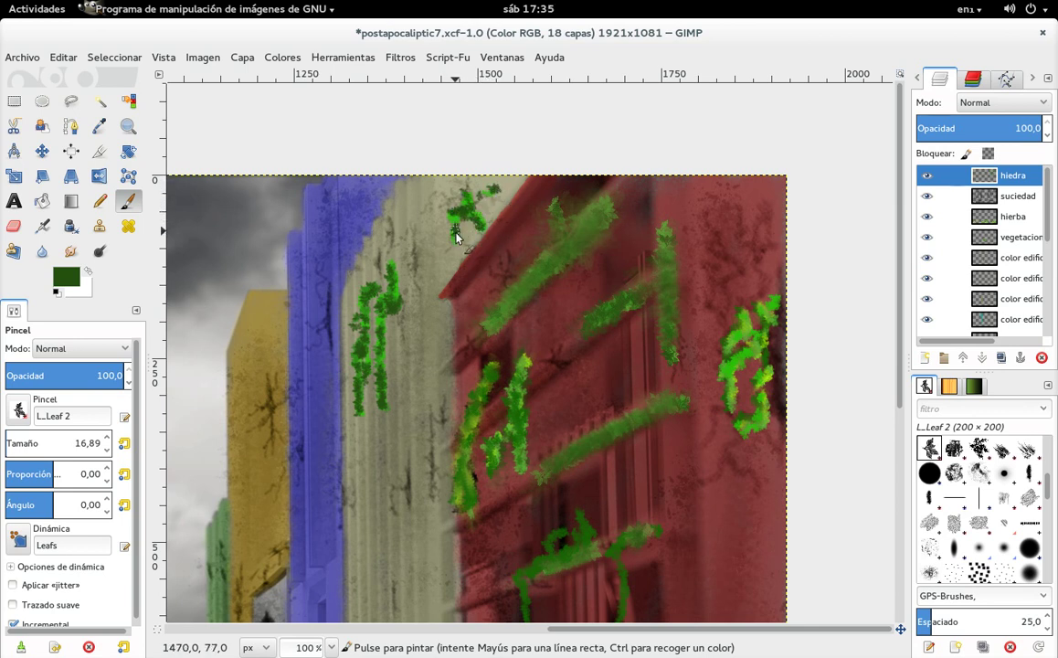
click(66, 275)
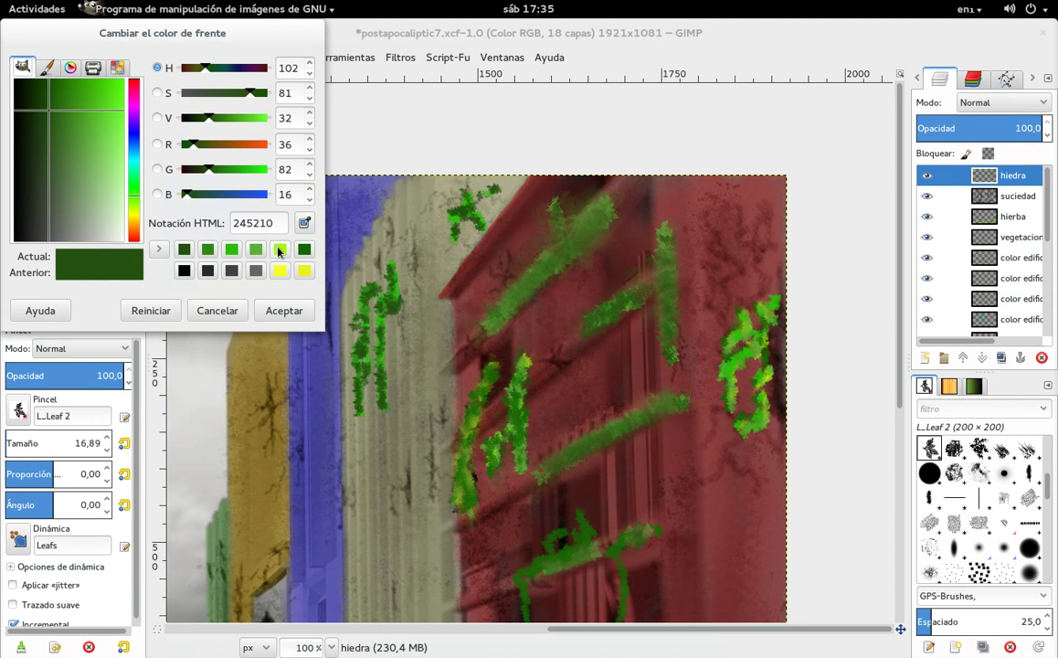
Dab bright yellow-green leaves over the dark sprig and along the beige building's ivy.
click(280, 249)
click(282, 312)
mouse_move(493, 190)
mouse_down()
mouse_move(471, 196)
mouse_move(484, 227)
mouse_move(465, 221)
mouse_move(470, 195)
mouse_up()
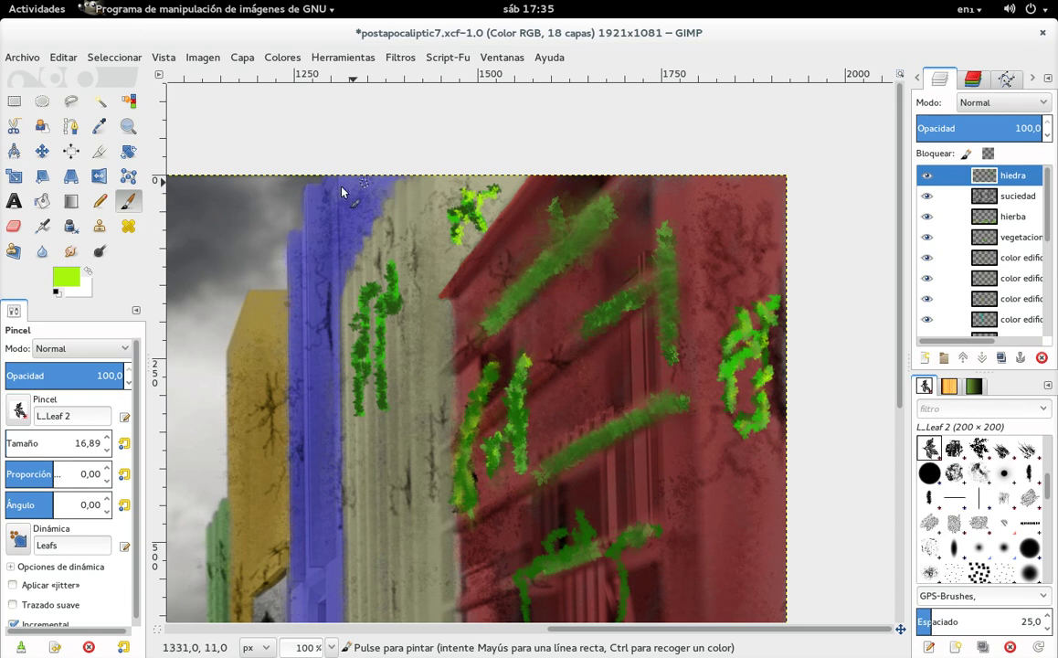
drag(394, 281, 385, 319)
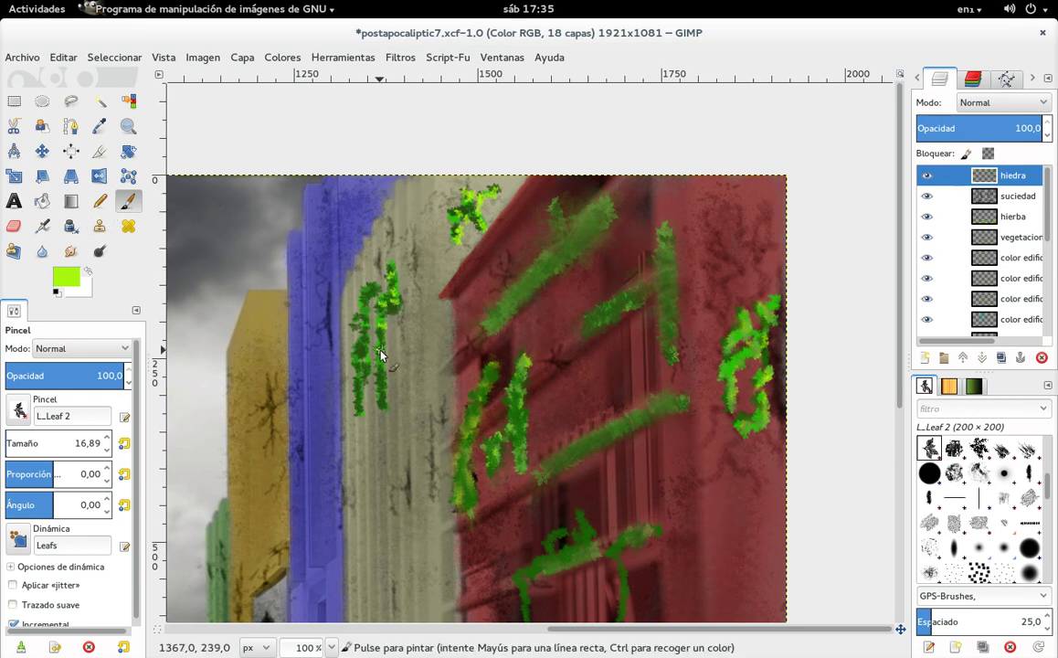
mouse_move(387, 393)
mouse_down()
mouse_move(363, 407)
mouse_move(360, 322)
mouse_up()
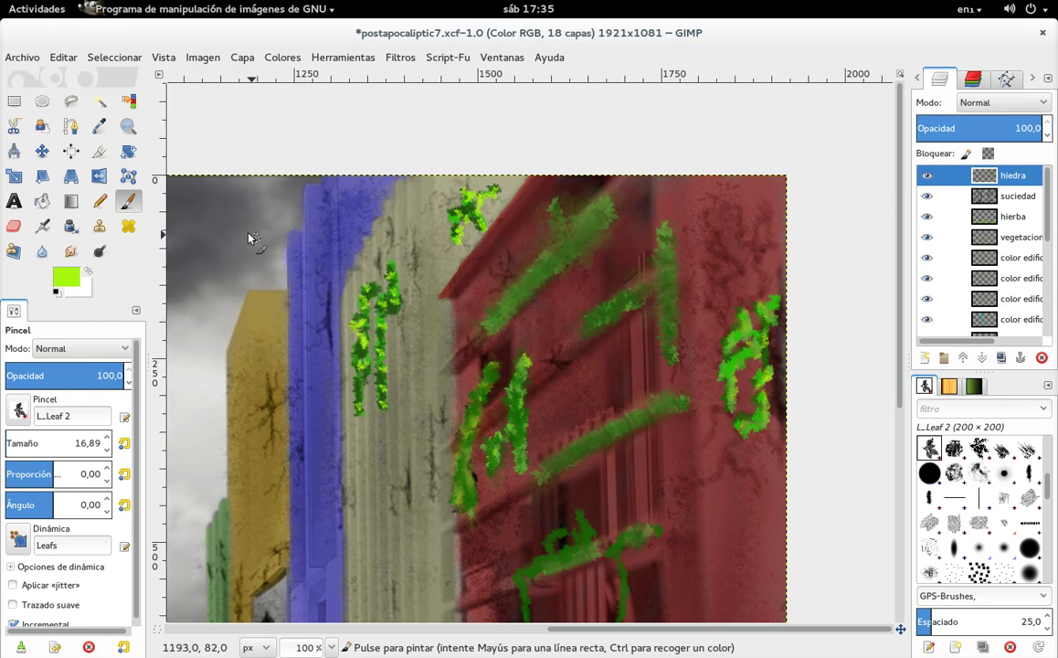
Smudge the bright leaves on the beige ivy and the small sprig's top-right.
click(71, 252)
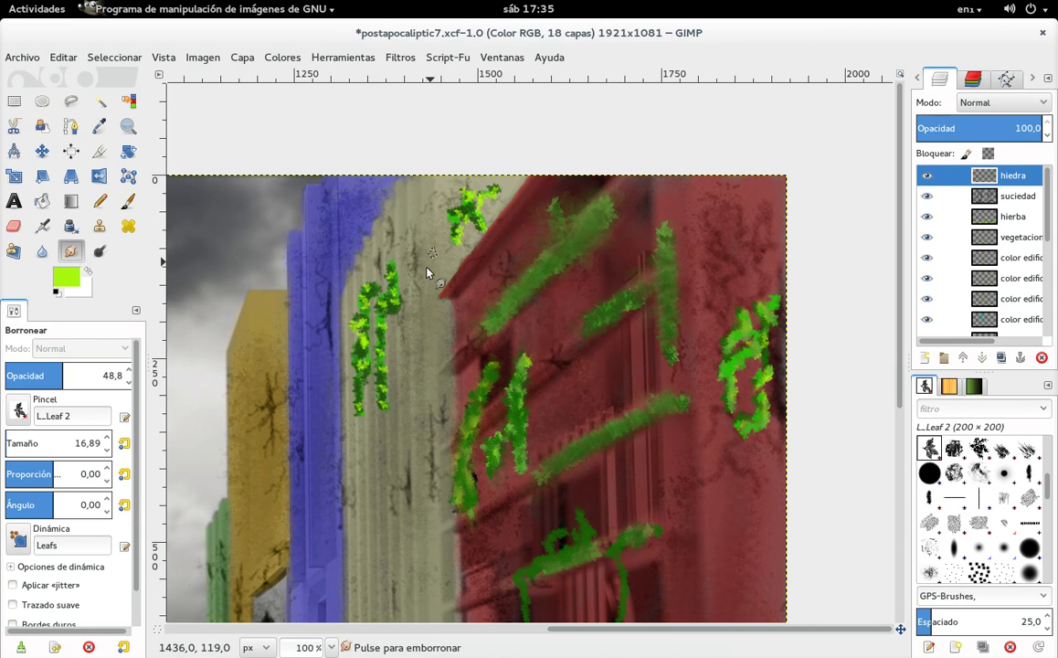
drag(395, 302, 384, 374)
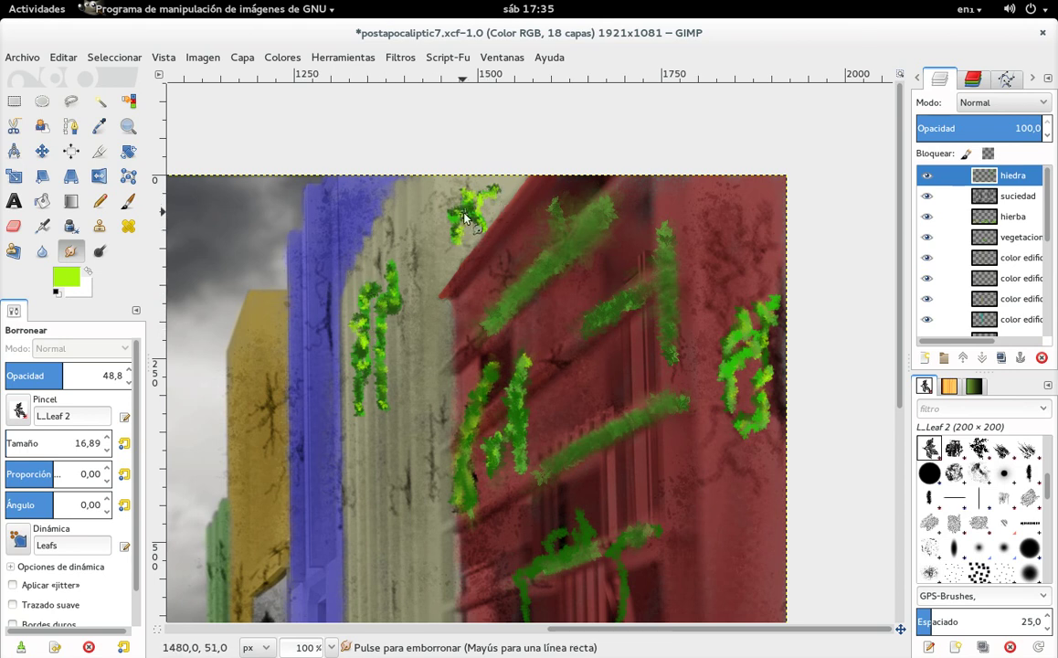
drag(482, 209, 474, 205)
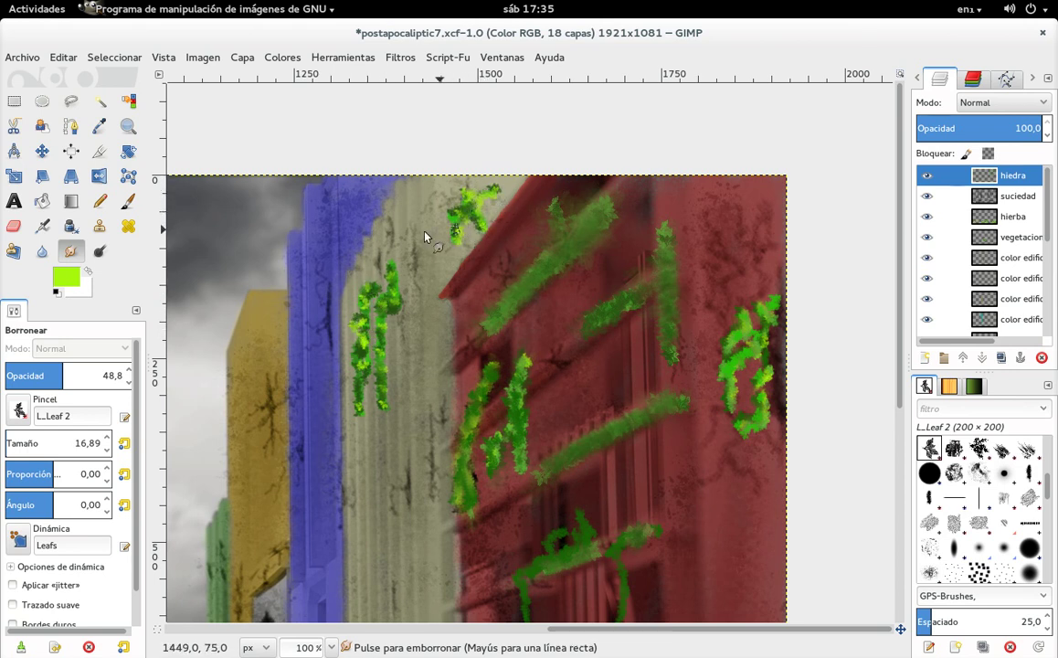
scroll(430, 256, down, 1)
scroll(439, 302, down, 1)
scroll(445, 275, down, 1)
scroll(449, 402, down, 1)
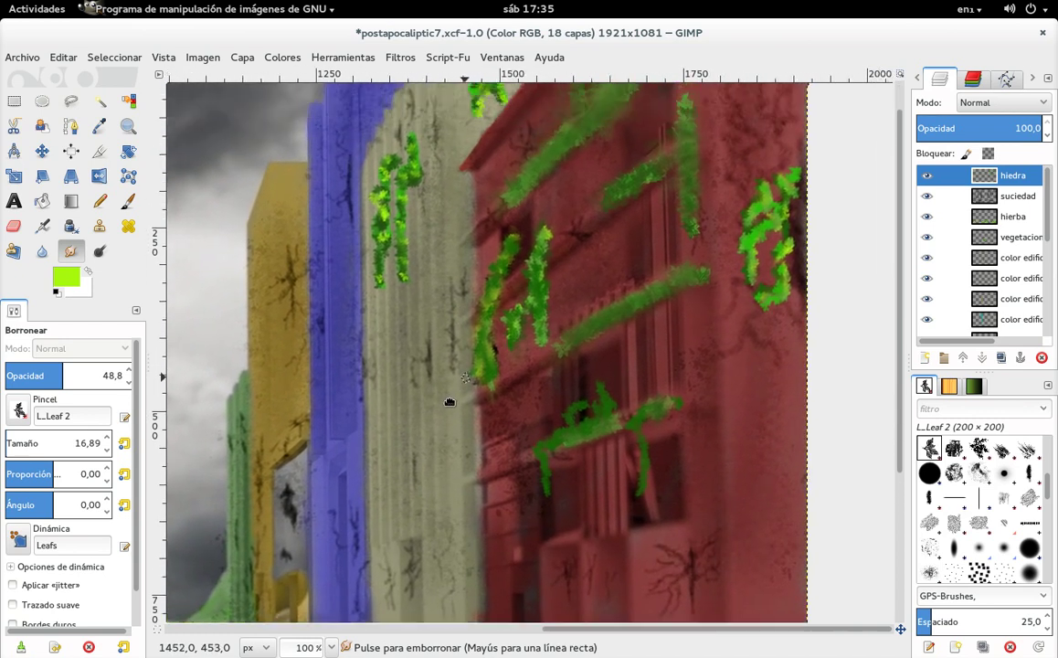
scroll(449, 403, up, 2)
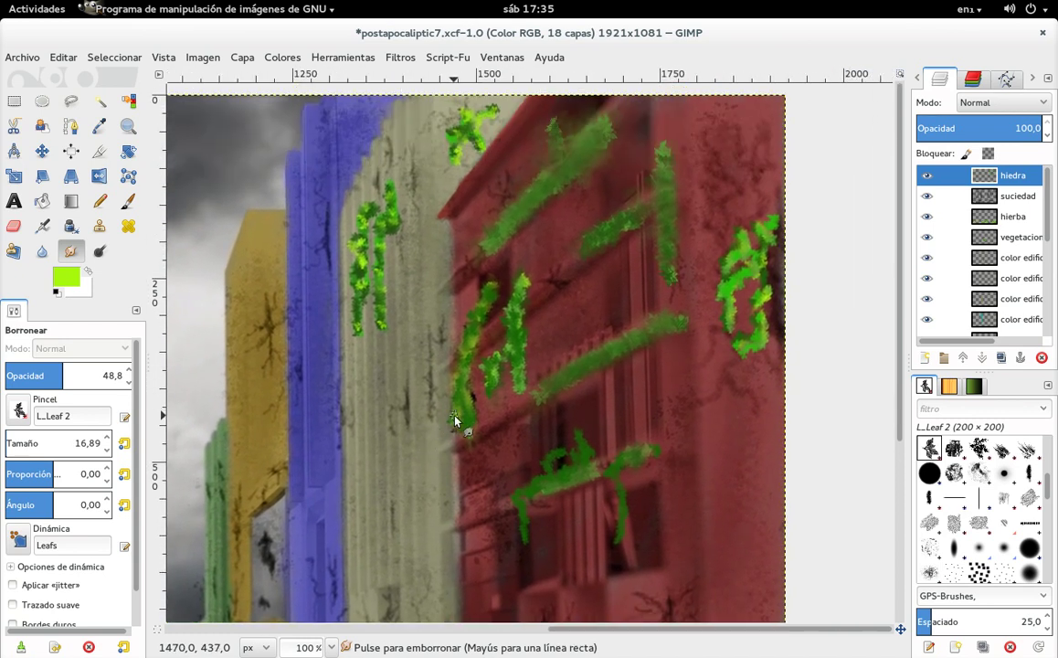
Dab one more small bright leaf onto the ivy, then pan toward the yellow and green buildings.
click(128, 200)
click(508, 223)
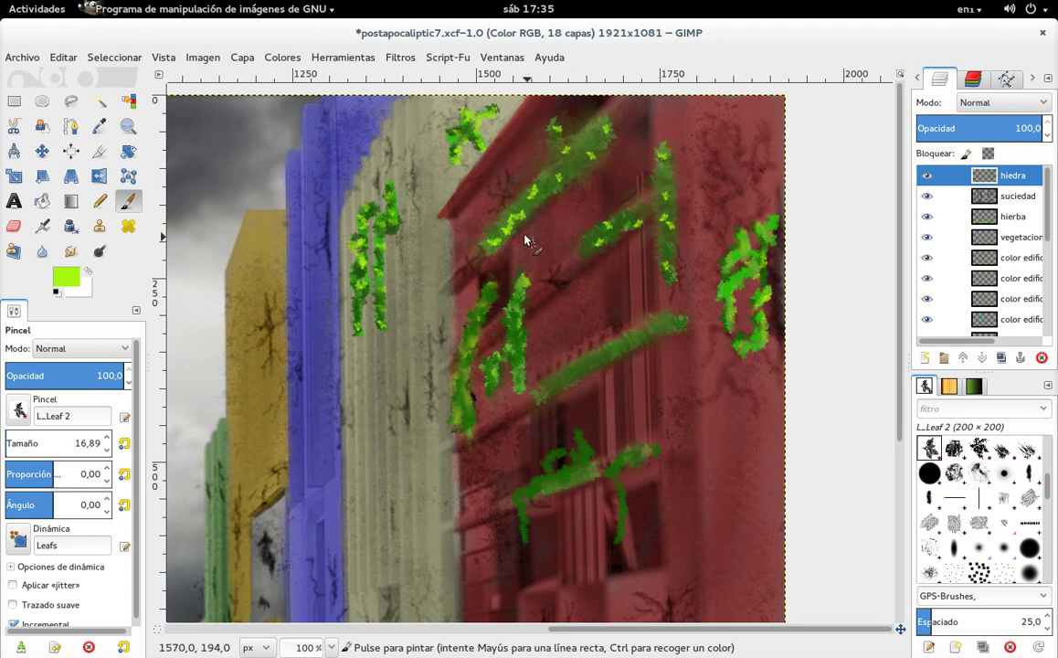
drag(309, 266, 449, 213)
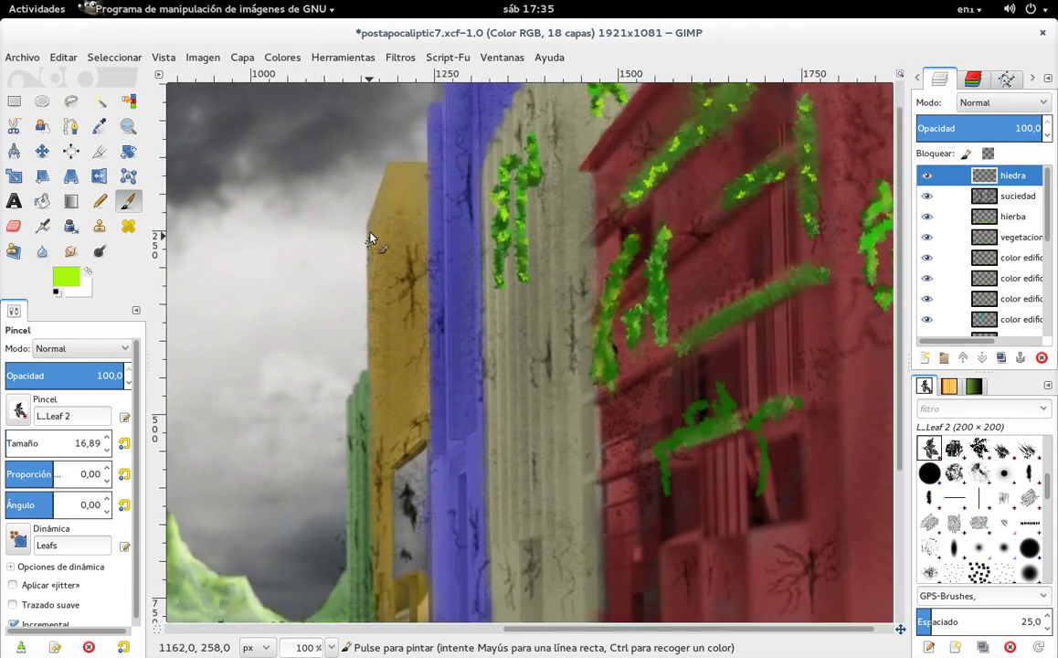
Paint lime ivy strokes along the street and up the beige building's base.
drag(366, 238, 353, 184)
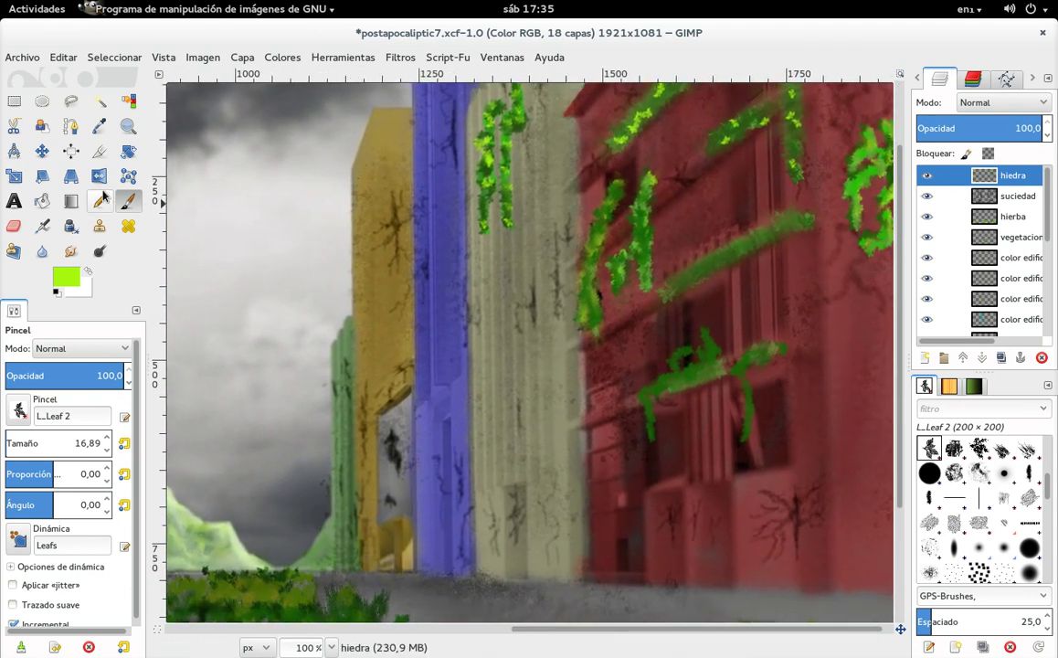
drag(408, 425, 439, 320)
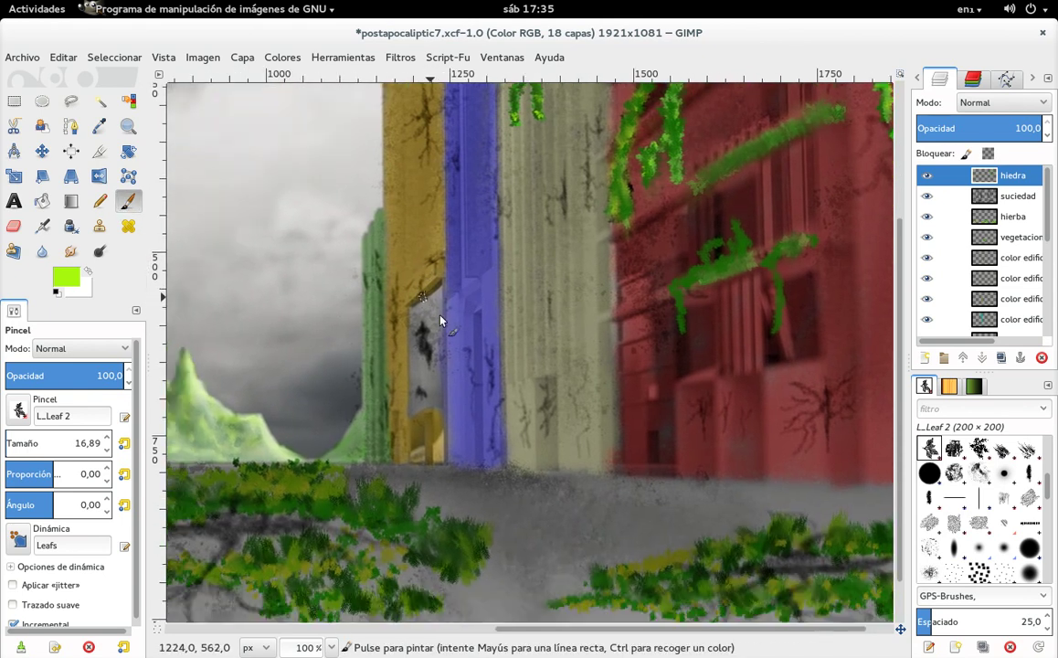
drag(551, 457, 527, 480)
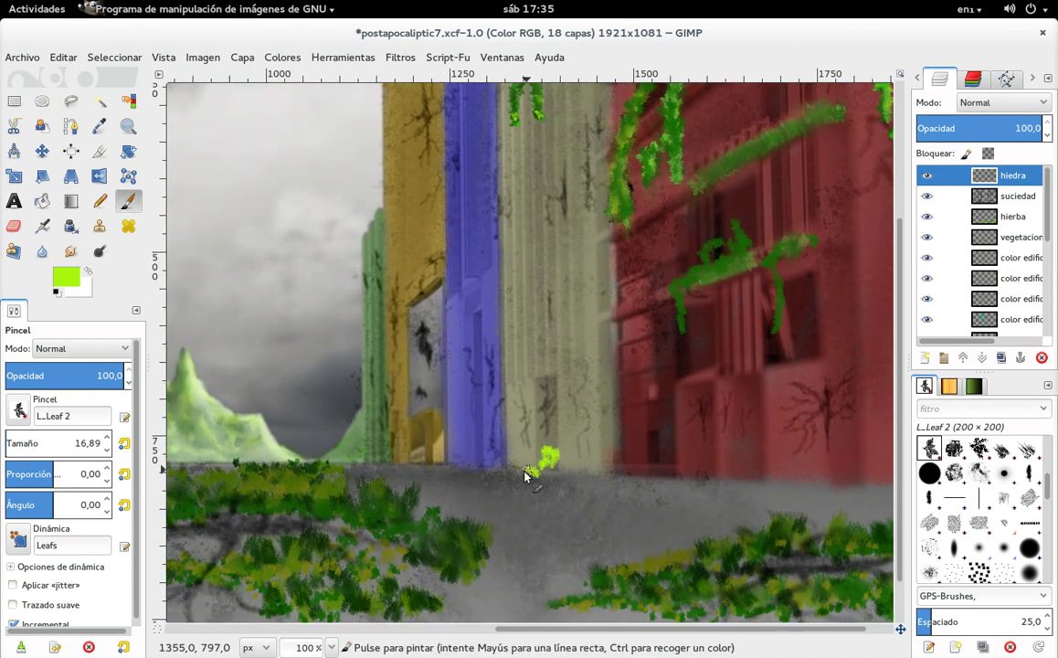
drag(553, 425, 525, 481)
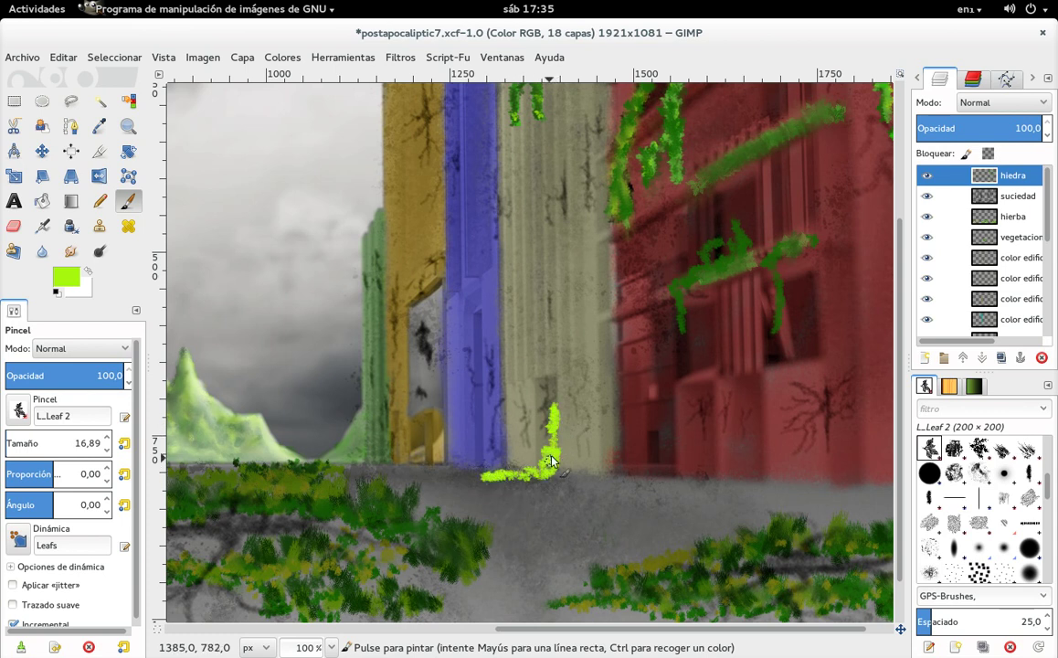
Shade the base vine and its vertical part with dark green.
click(73, 276)
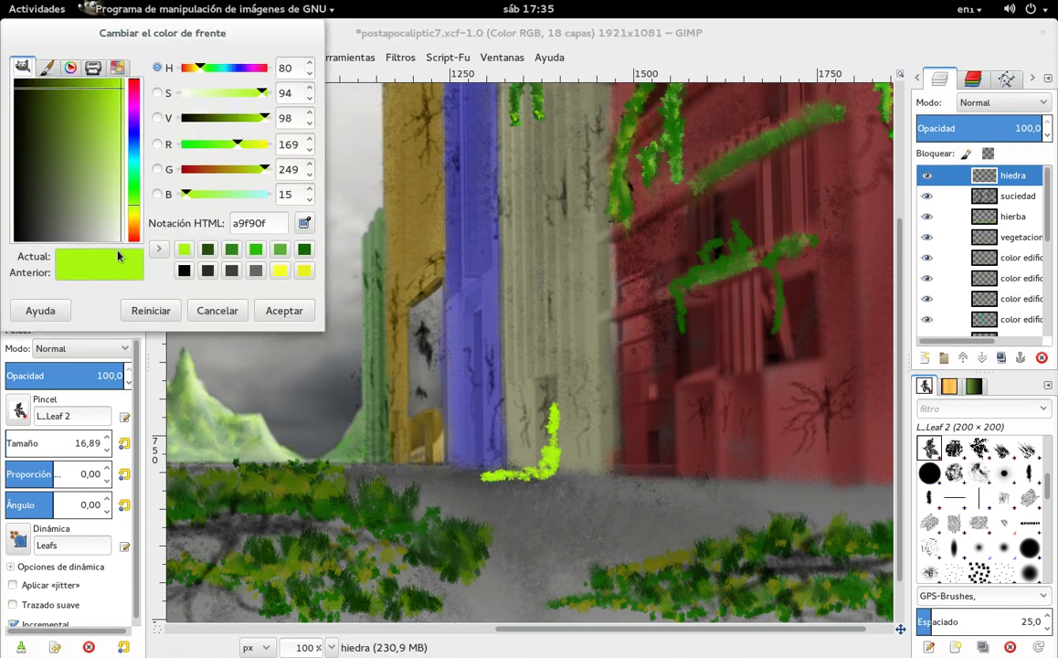
click(230, 252)
click(287, 314)
mouse_move(555, 423)
mouse_down()
mouse_move(547, 465)
mouse_move(514, 483)
mouse_up()
drag(554, 453, 553, 411)
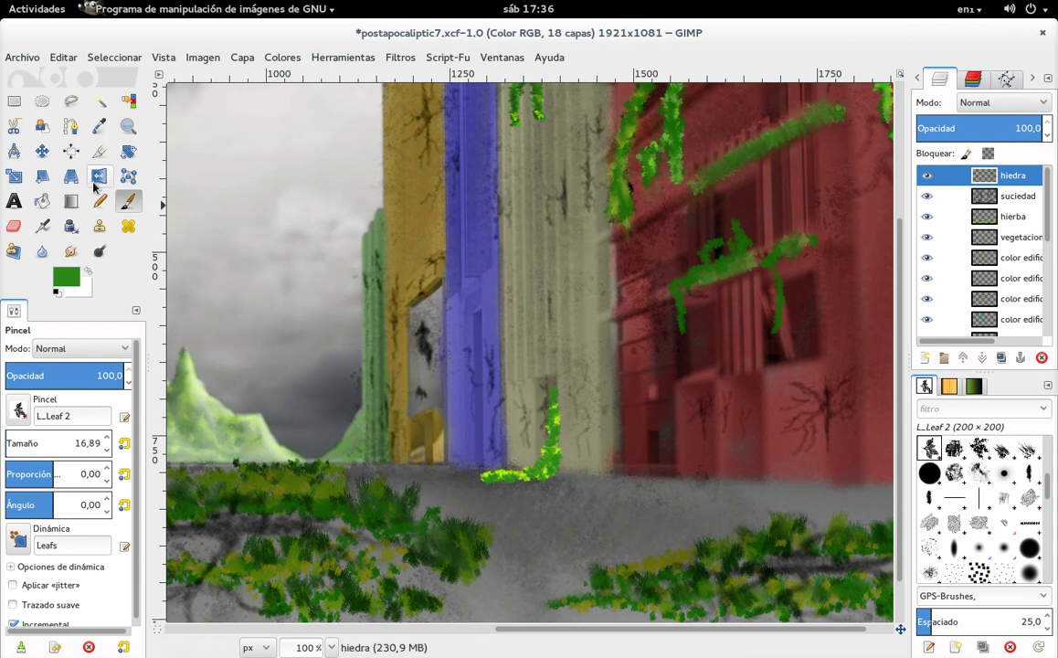
Shade the vine's stem with the deeper green 245210.
click(66, 272)
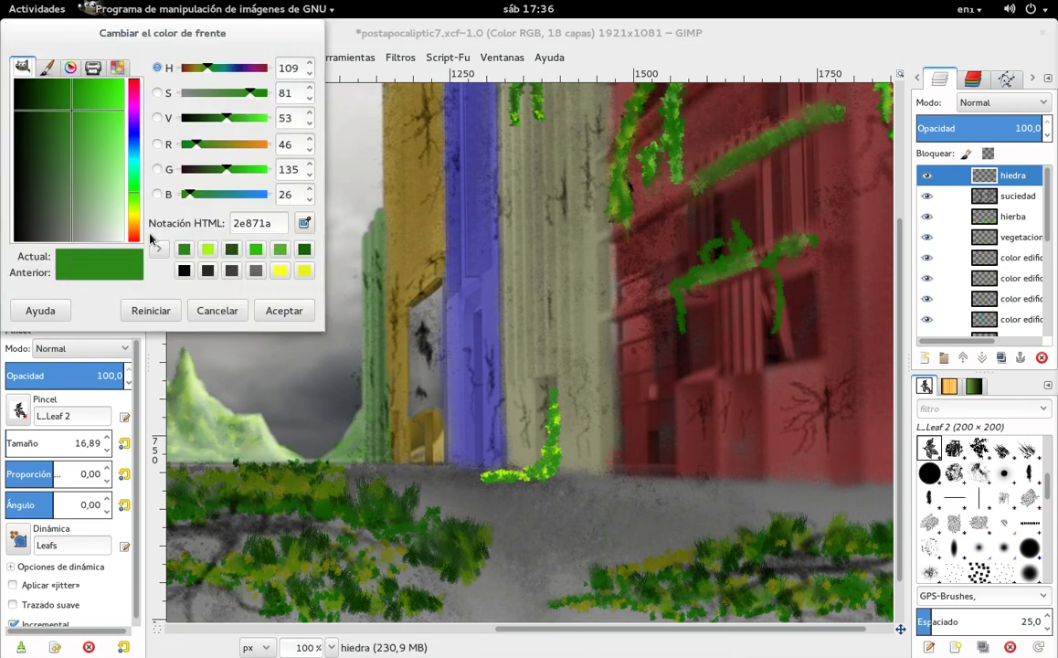
click(207, 270)
click(233, 249)
click(290, 312)
mouse_move(553, 388)
mouse_down()
mouse_move(550, 468)
mouse_move(559, 422)
mouse_move(514, 476)
mouse_move(547, 388)
mouse_up()
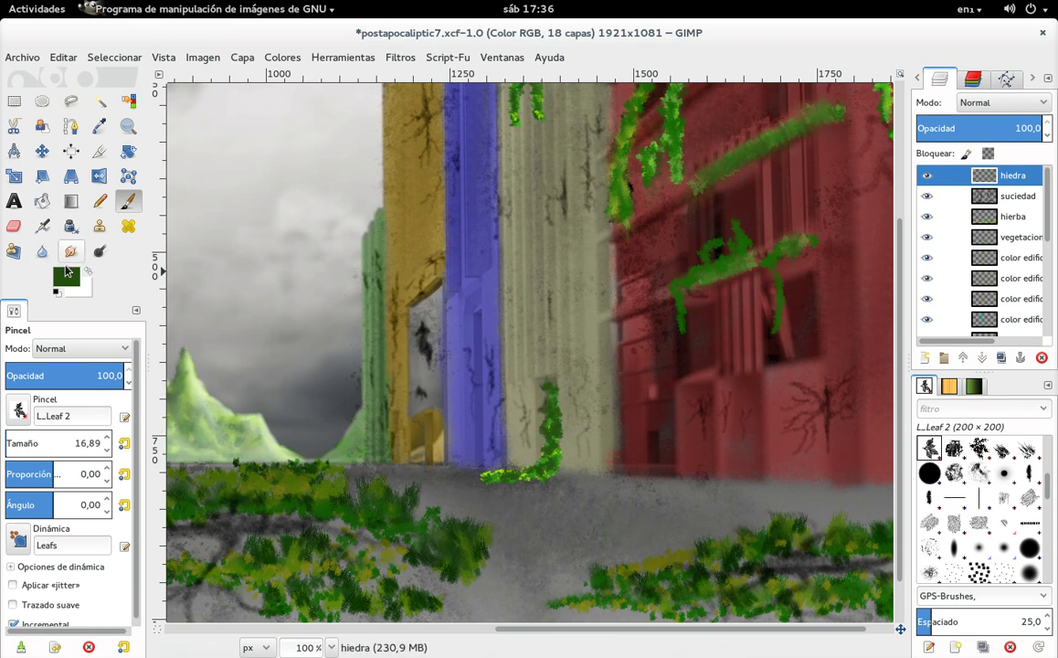
Brighten the vine with bright lime green highlights.
click(76, 275)
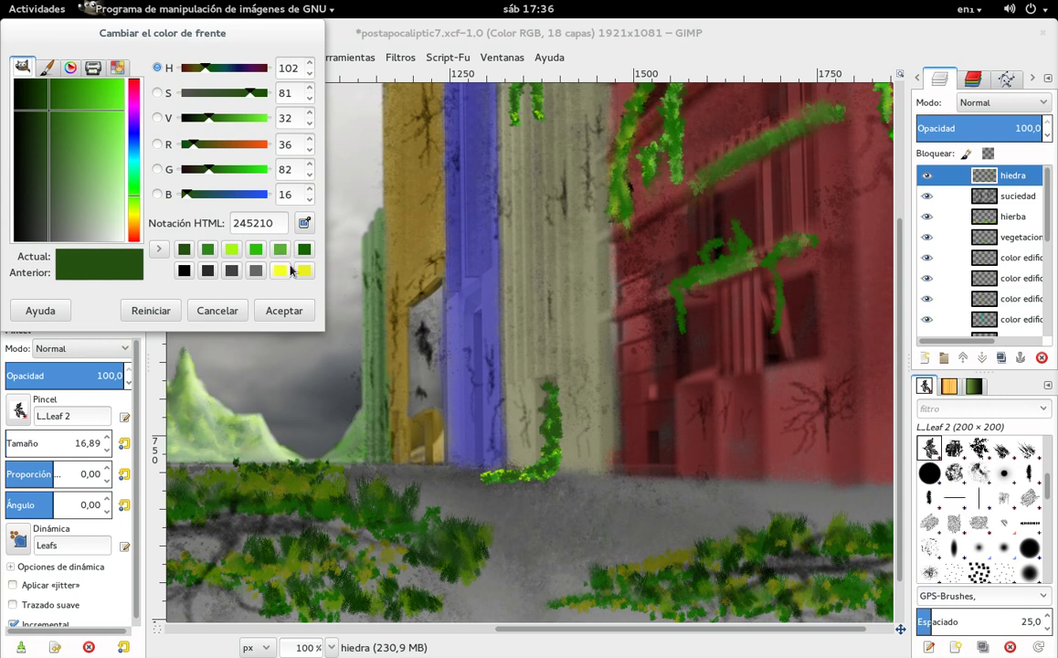
click(231, 250)
click(283, 310)
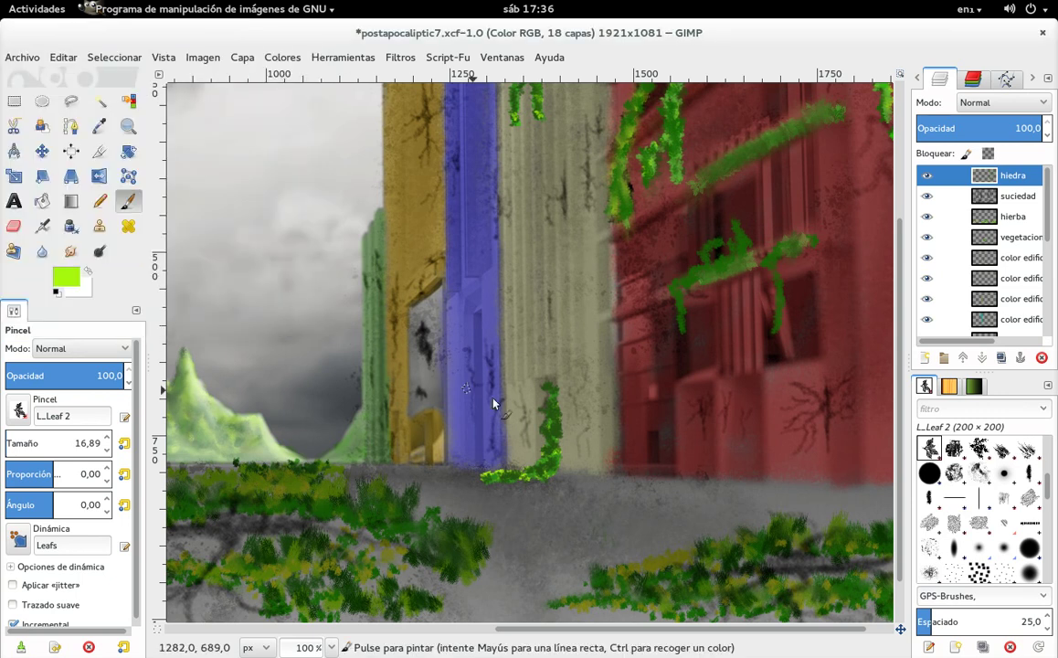
mouse_move(552, 400)
mouse_down()
mouse_move(536, 420)
mouse_move(553, 461)
mouse_move(507, 476)
mouse_move(559, 474)
mouse_move(554, 394)
mouse_up()
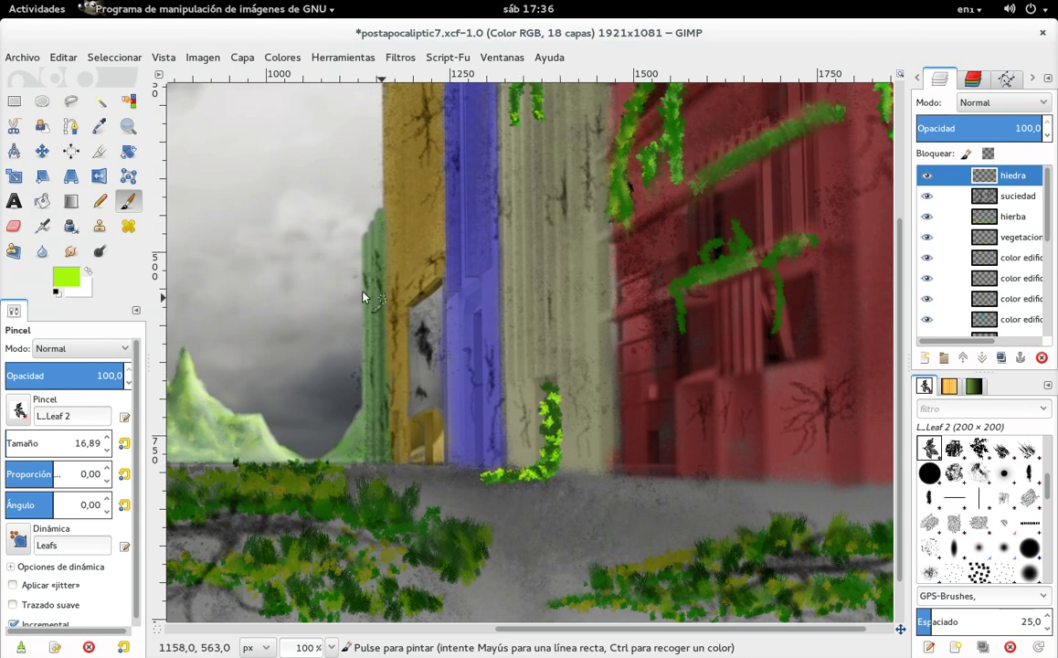
click(72, 251)
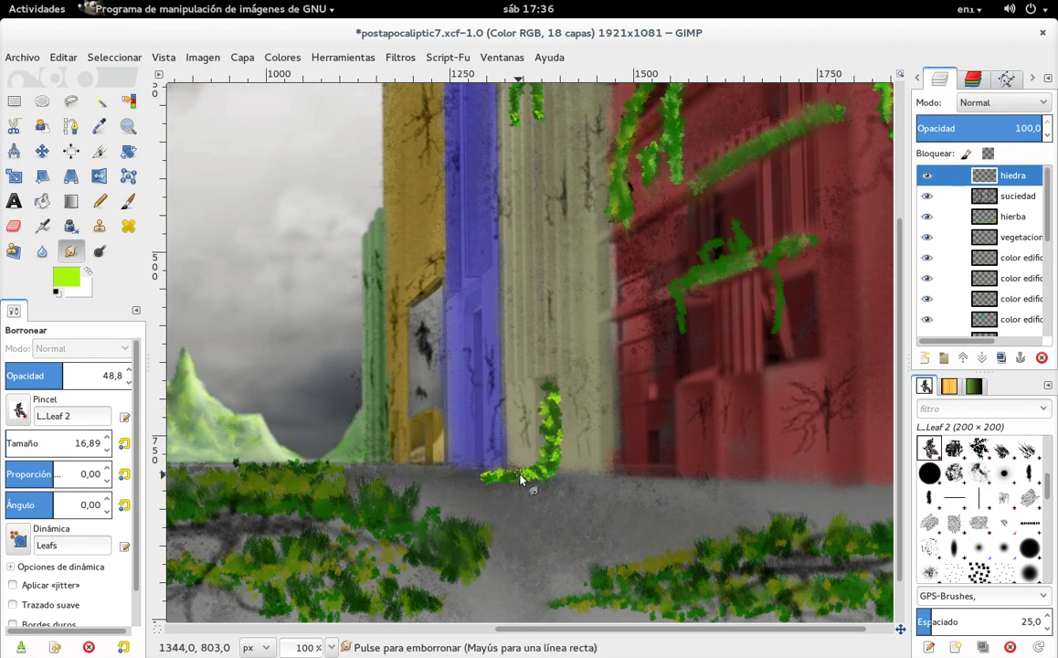
Smear the base vine's leaves upward at 48.8 opacity, then pan across the street scene.
drag(551, 477, 553, 388)
scroll(504, 381, left, 2)
scroll(645, 394, left, 2)
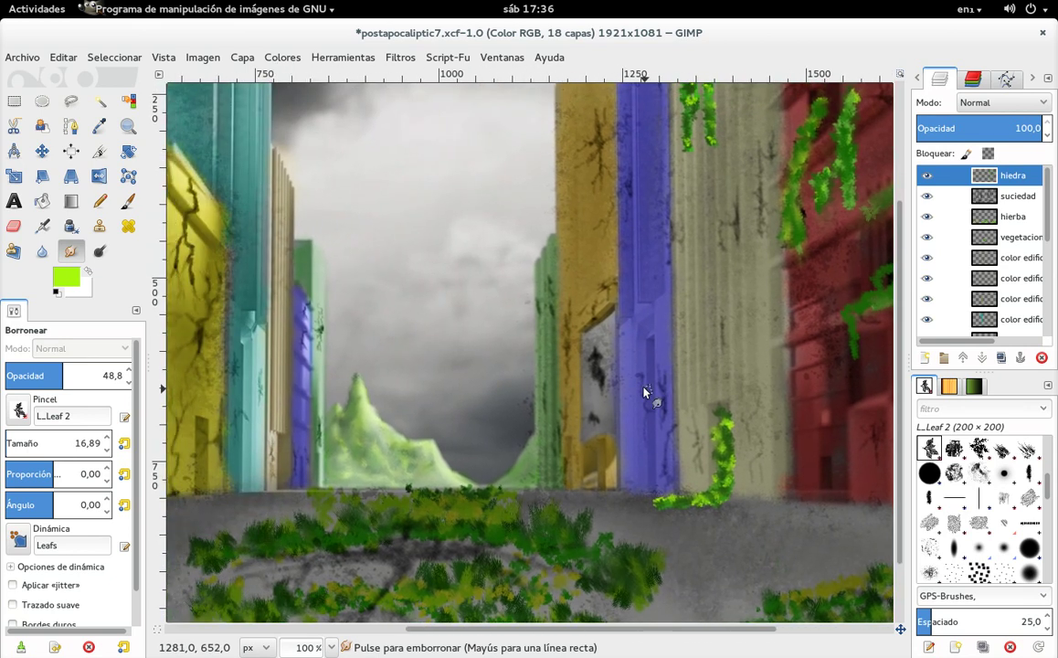
scroll(678, 314, left, 2)
scroll(671, 336, left, 2)
mouse_move(671, 336)
mouse_down()
mouse_move(640, 373)
mouse_move(622, 362)
mouse_move(498, 358)
mouse_up()
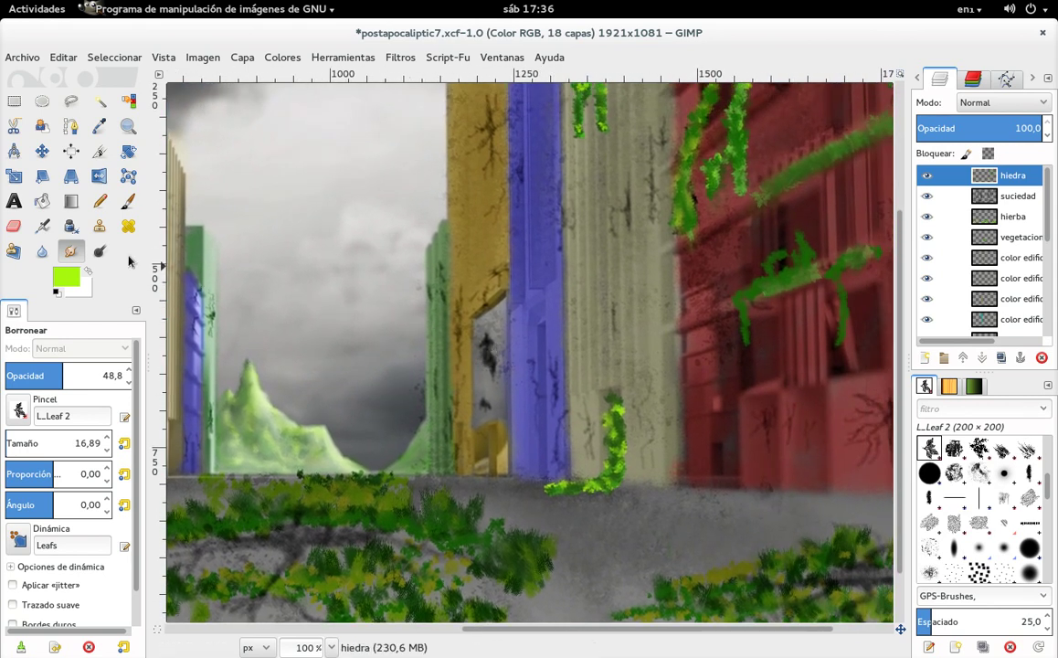
mouse_move(494, 374)
mouse_down()
mouse_move(725, 346)
mouse_move(704, 348)
mouse_up()
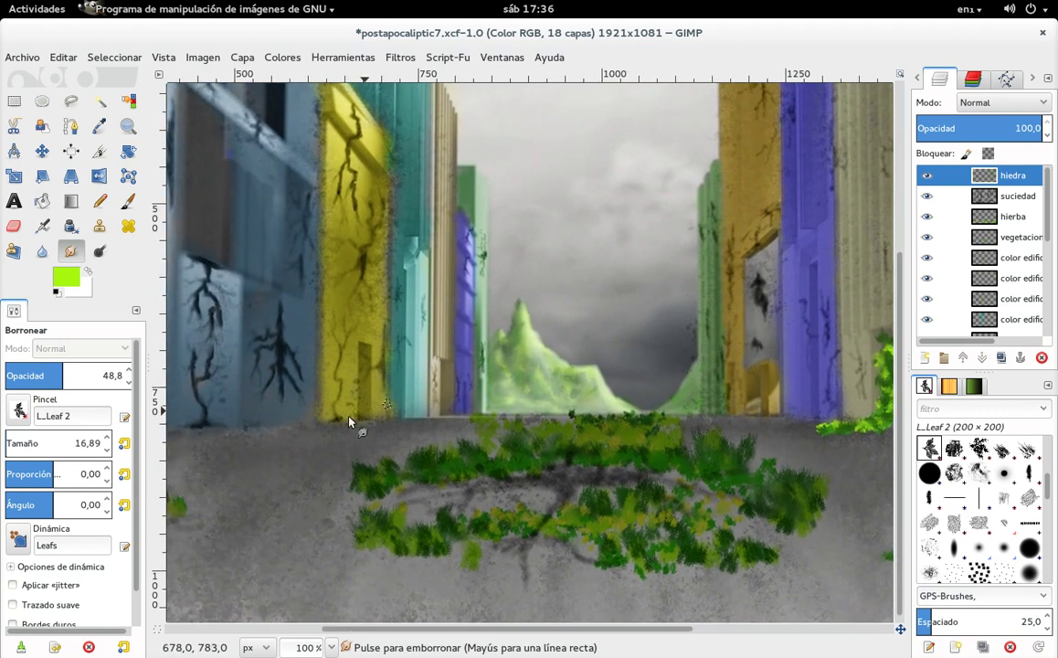
scroll(567, 365, right, 5)
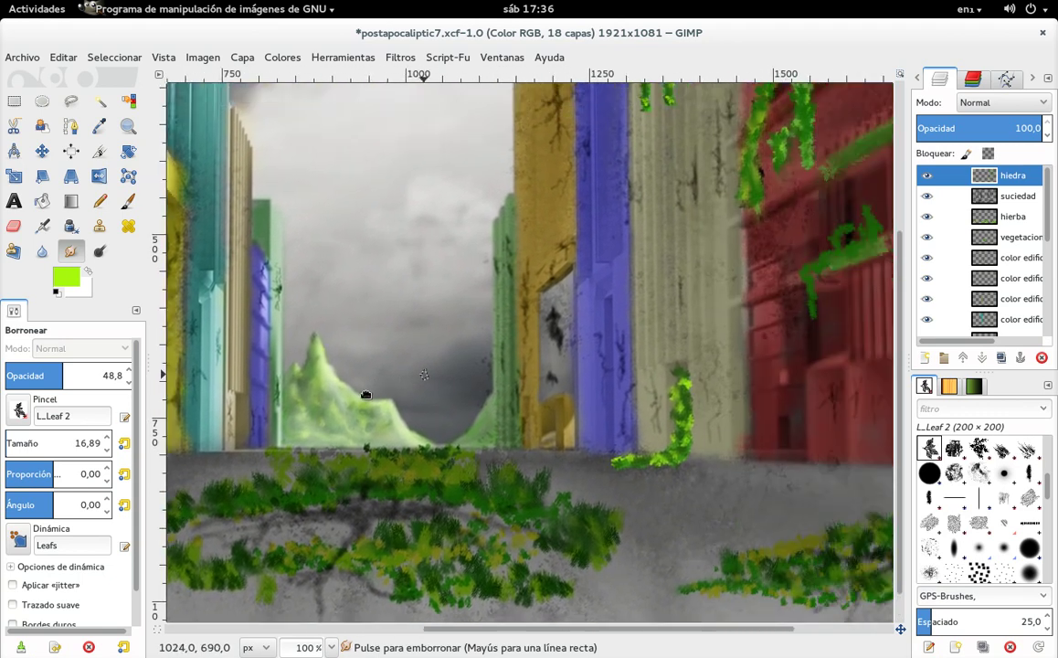
scroll(283, 437, right, 5)
scroll(283, 437, up, 4)
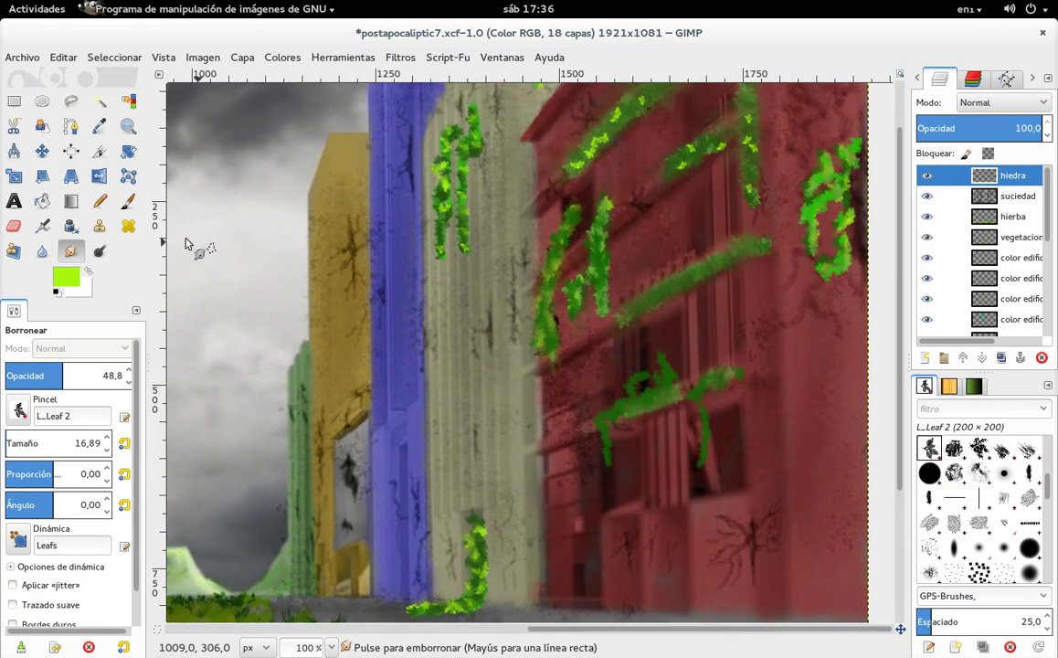
Paint leaf clusters on the beige facade and darken them with dark green 2e871a.
click(126, 207)
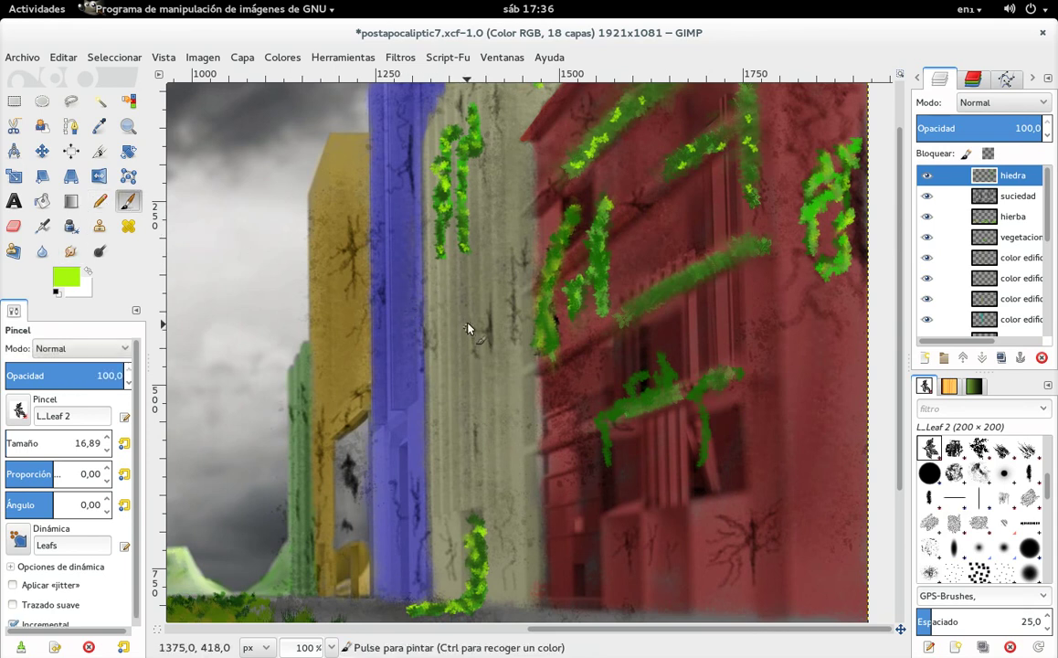
mouse_move(492, 320)
mouse_down()
mouse_move(485, 342)
mouse_move(454, 343)
mouse_move(456, 324)
mouse_move(455, 401)
mouse_up()
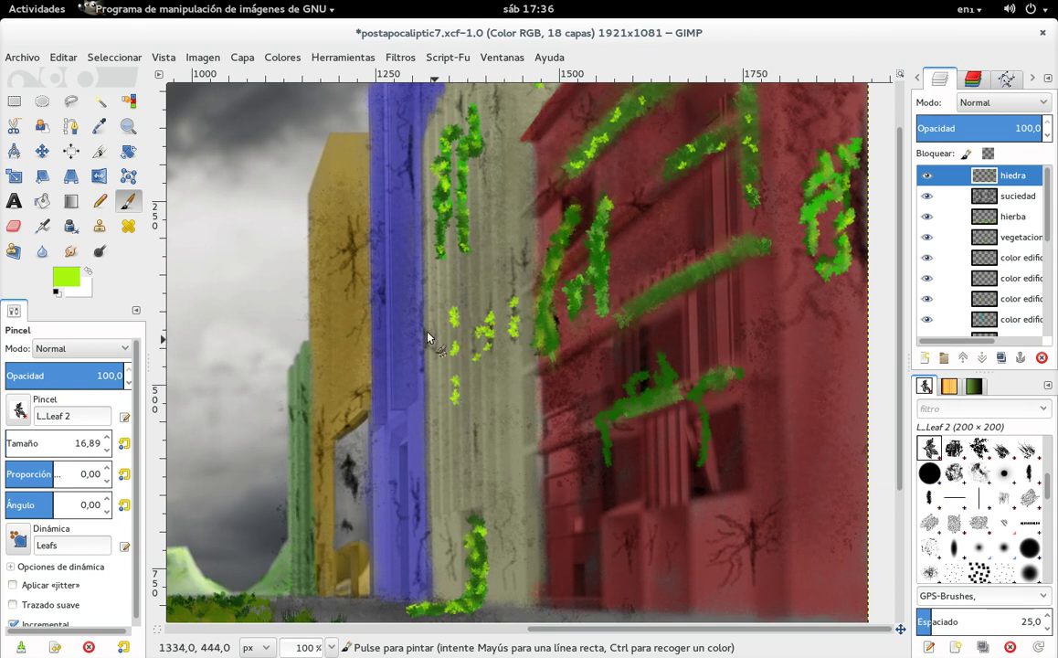
click(65, 277)
click(231, 248)
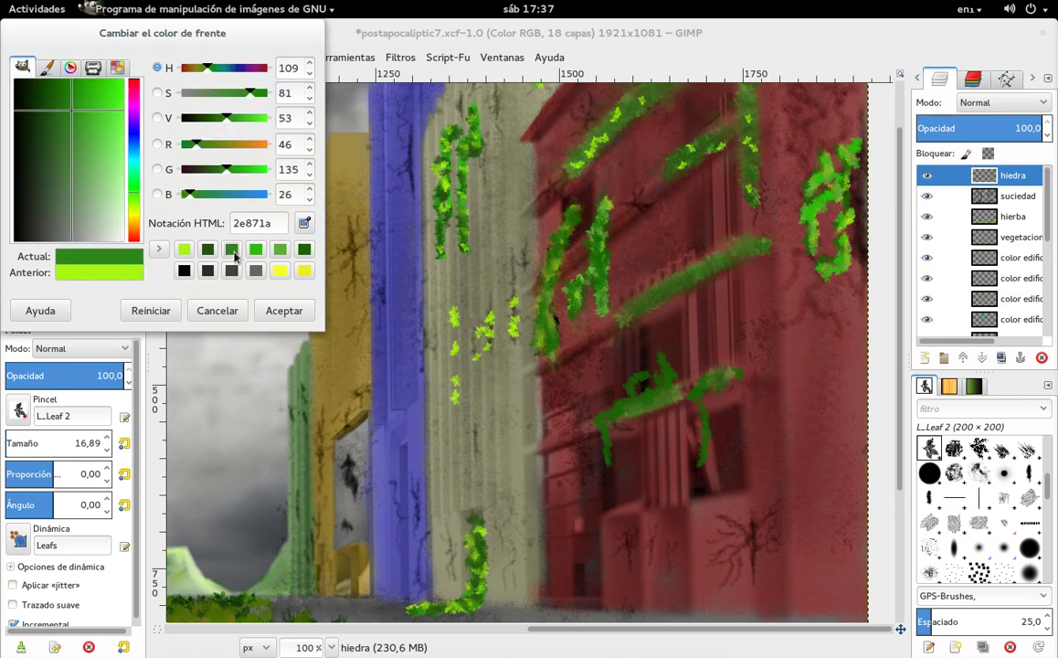
click(284, 311)
click(452, 319)
drag(452, 336, 452, 412)
mouse_move(487, 353)
mouse_down()
mouse_move(481, 336)
mouse_move(510, 324)
mouse_move(517, 338)
mouse_up()
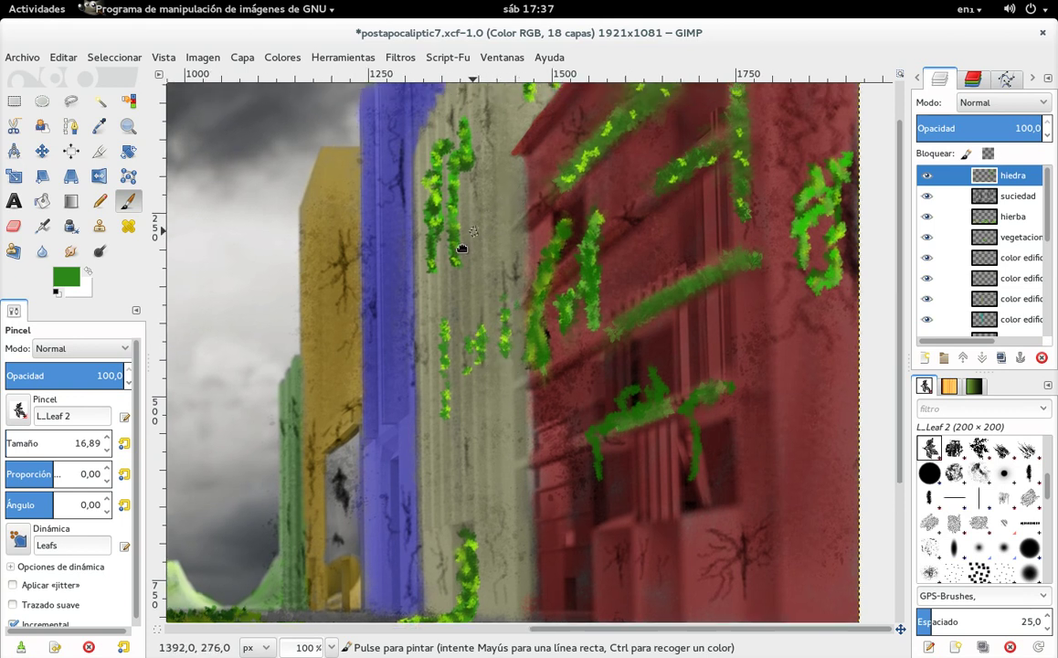
Extend a deeper green 176804 leaf trail down the beige building's upper facade.
scroll(513, 184, up, 2)
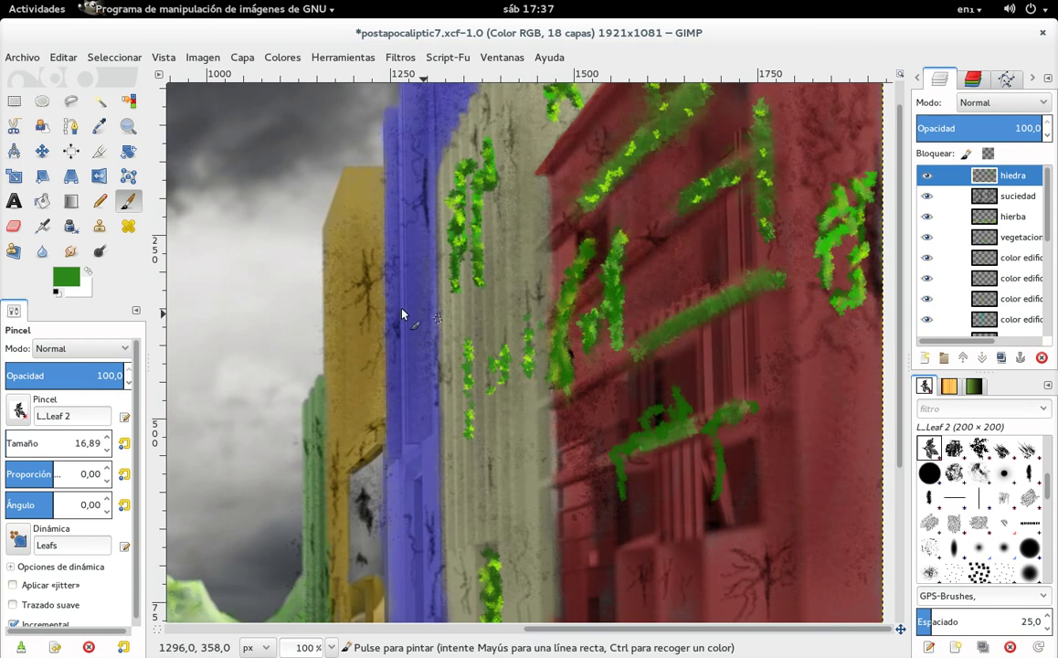
click(67, 276)
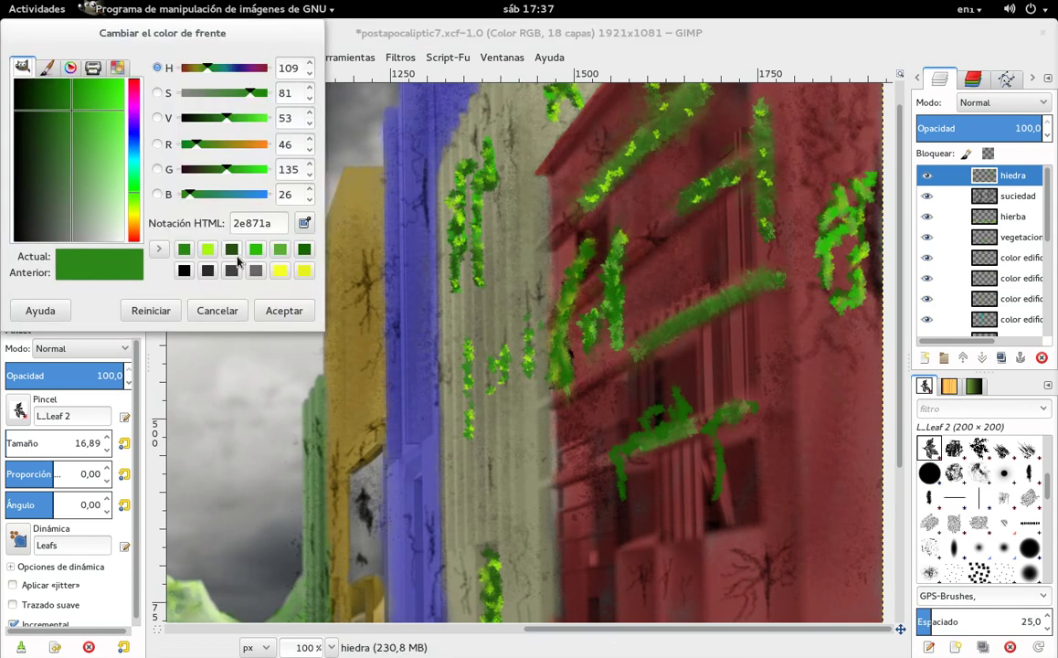
click(304, 250)
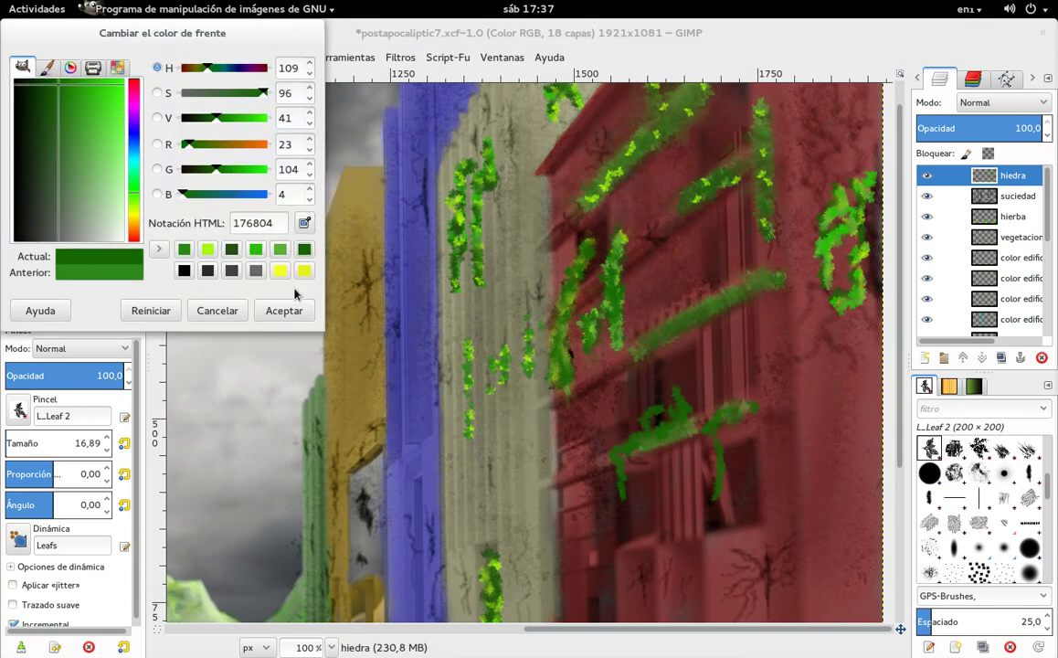
click(284, 310)
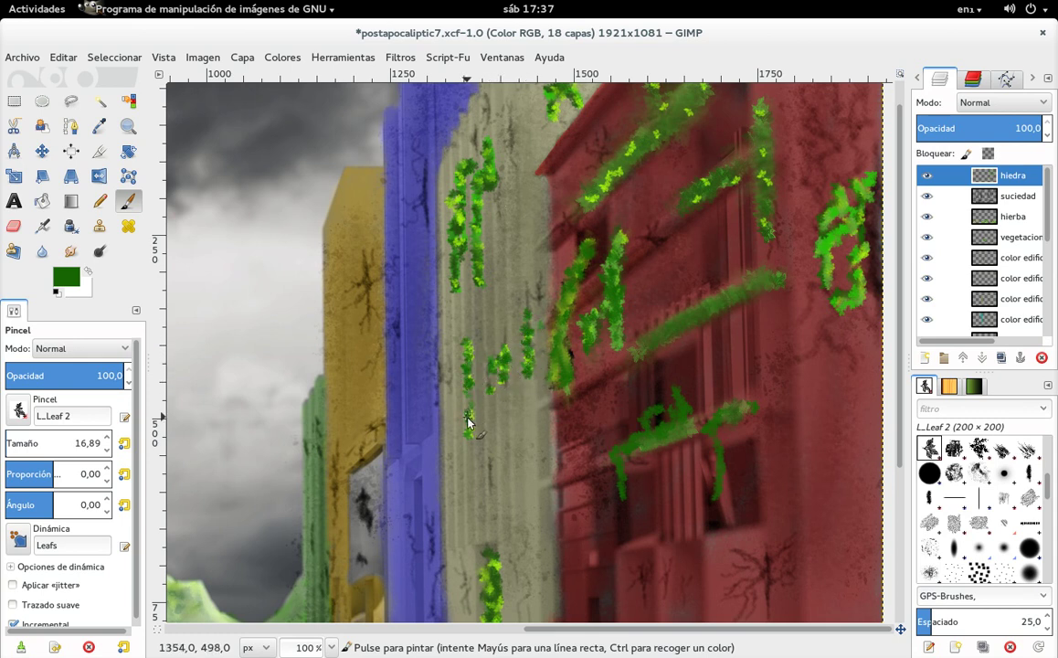
scroll(463, 313, up, 3)
drag(470, 278, 464, 311)
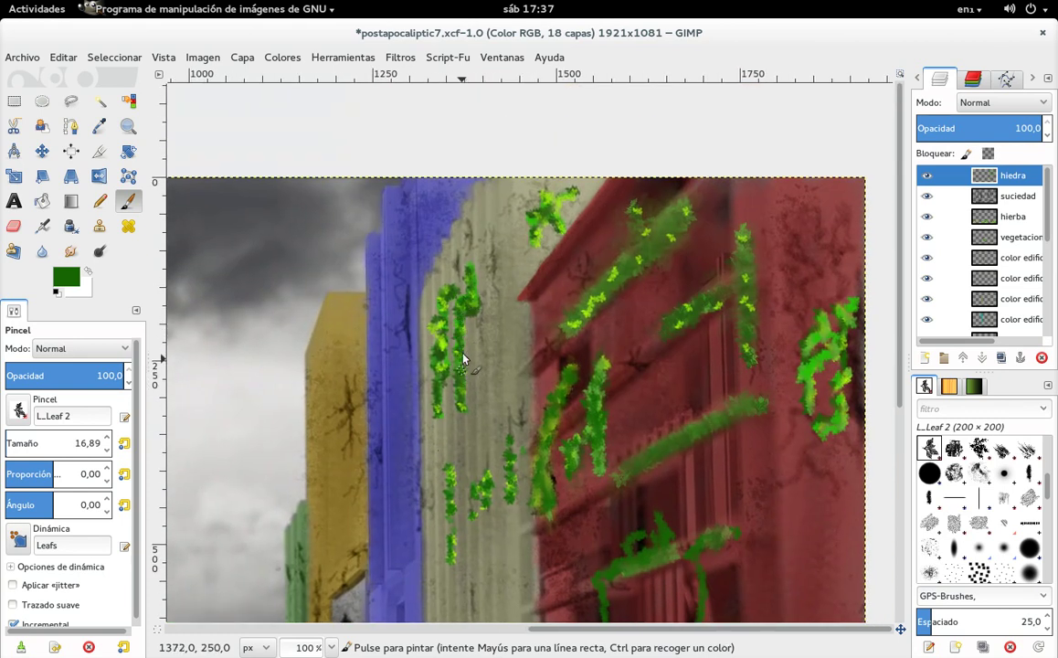
scroll(464, 366, down, 1)
scroll(464, 383, down, 2)
scroll(467, 411, down, 2)
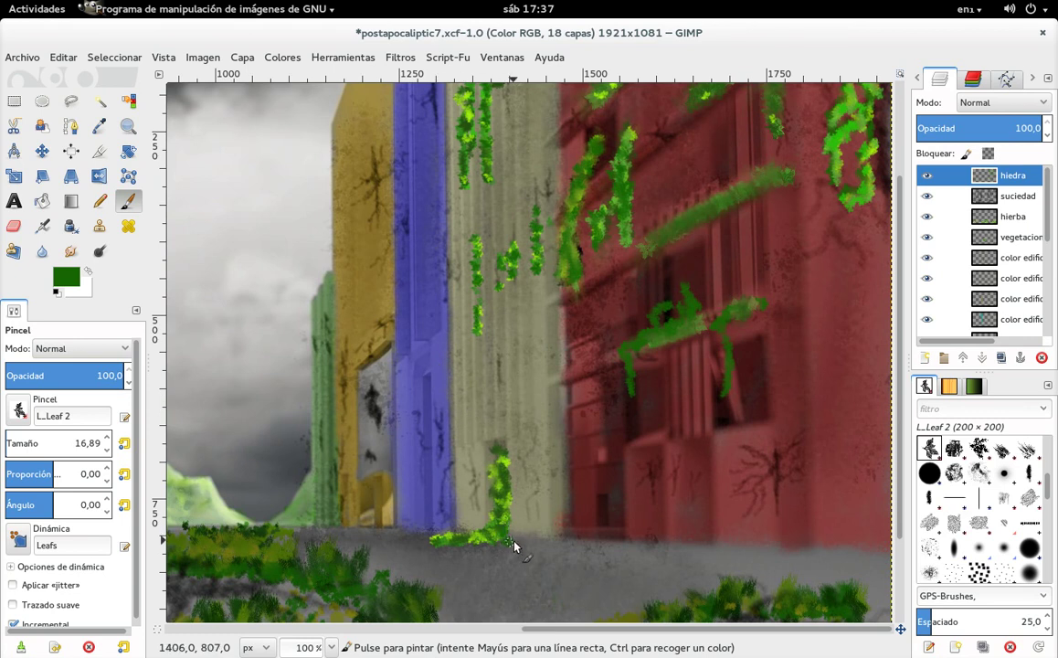
Extend the lower vine's tip rightward and stamp a yellow-green leaf on it.
drag(519, 548, 533, 549)
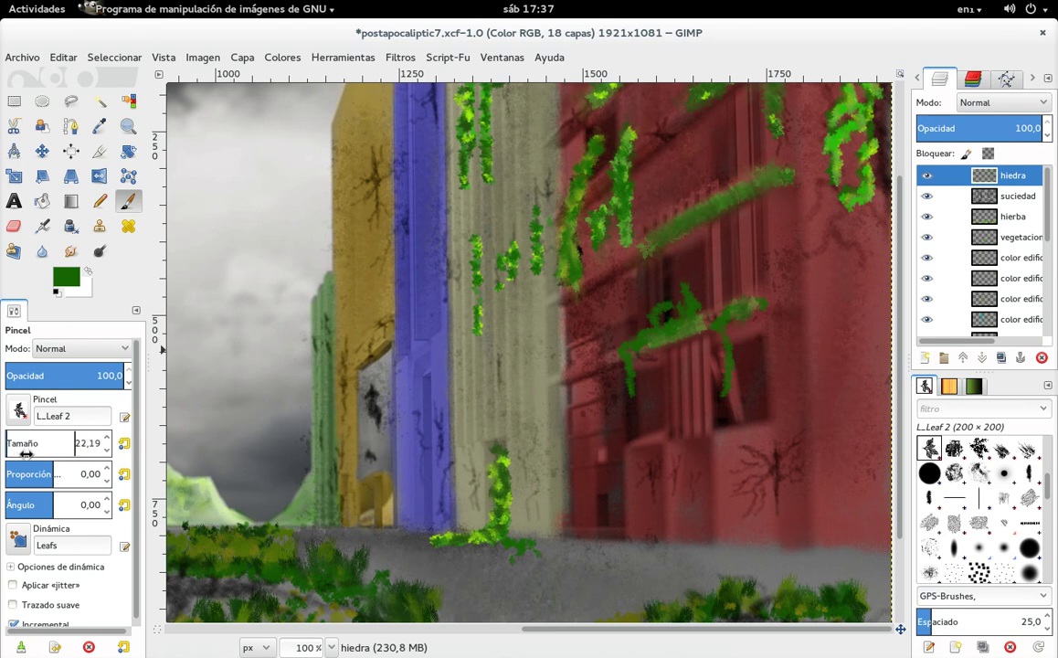
click(69, 280)
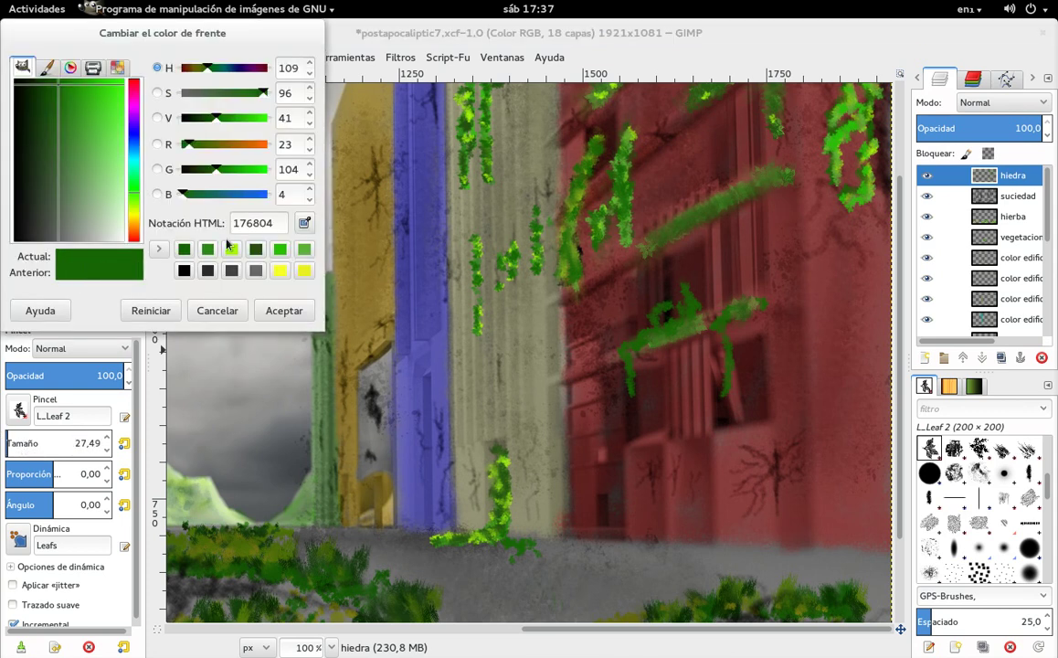
click(231, 250)
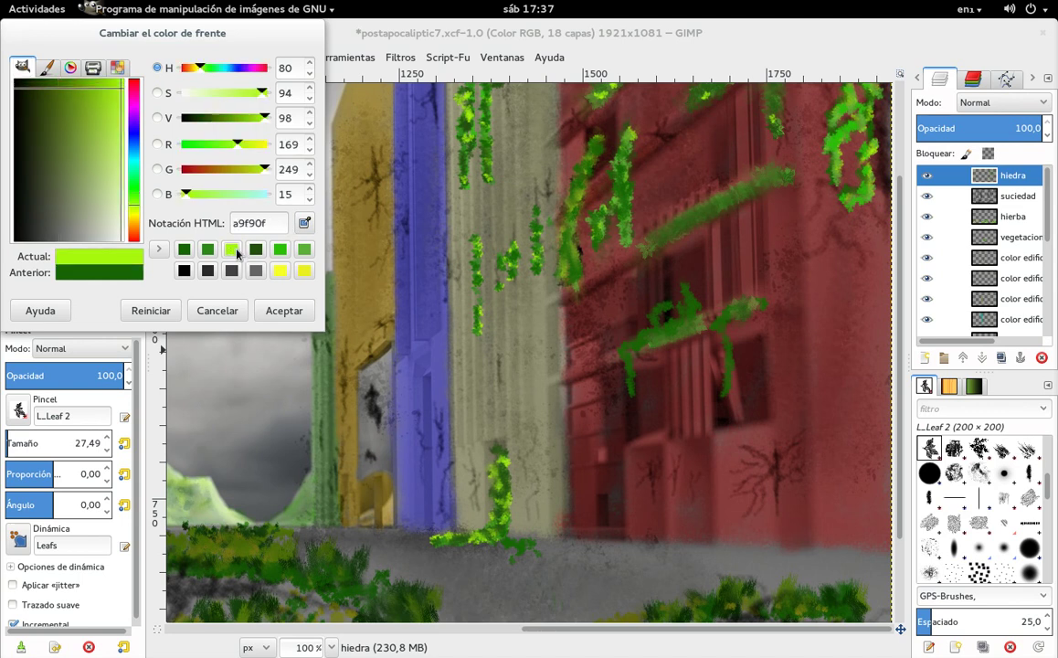
click(284, 310)
click(512, 548)
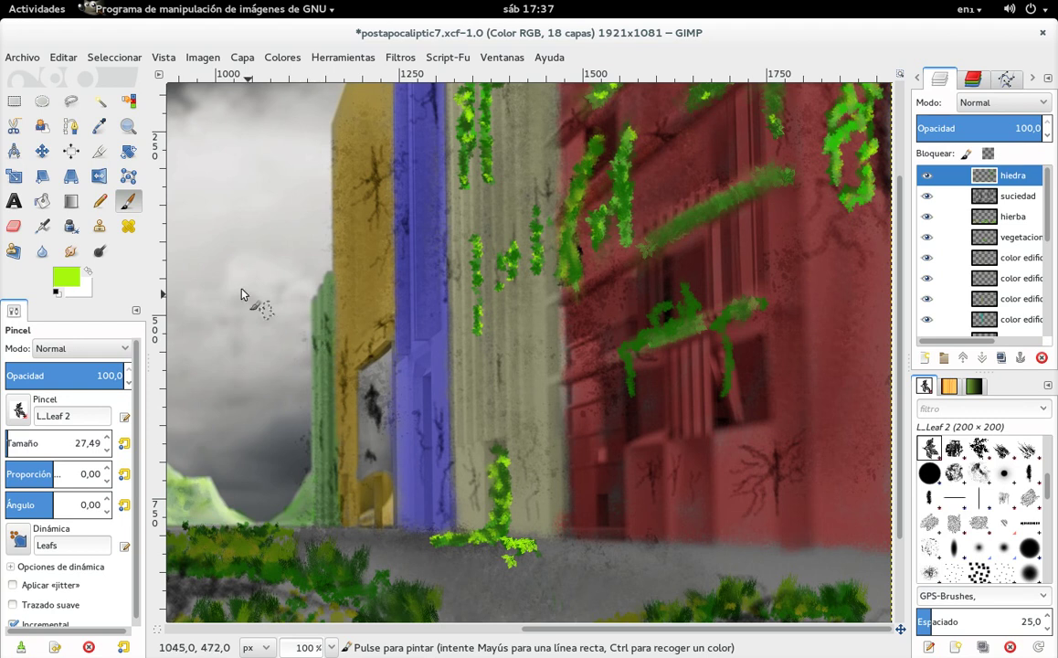
Switch to a darker green from recent colours and extend the ivy at the vine's foot.
click(69, 273)
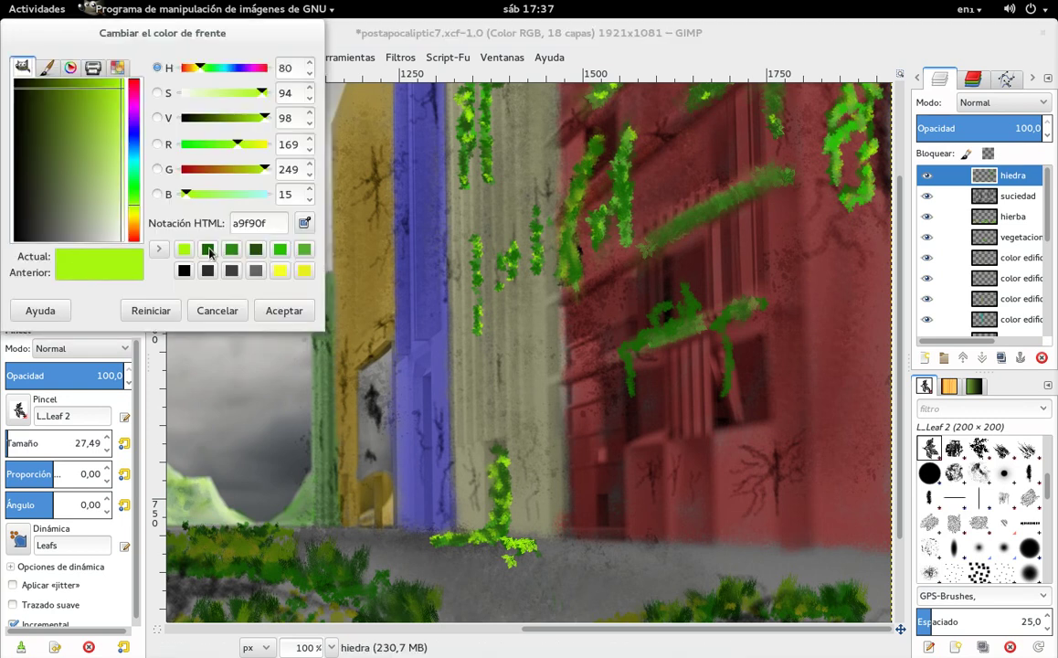
click(209, 251)
click(283, 310)
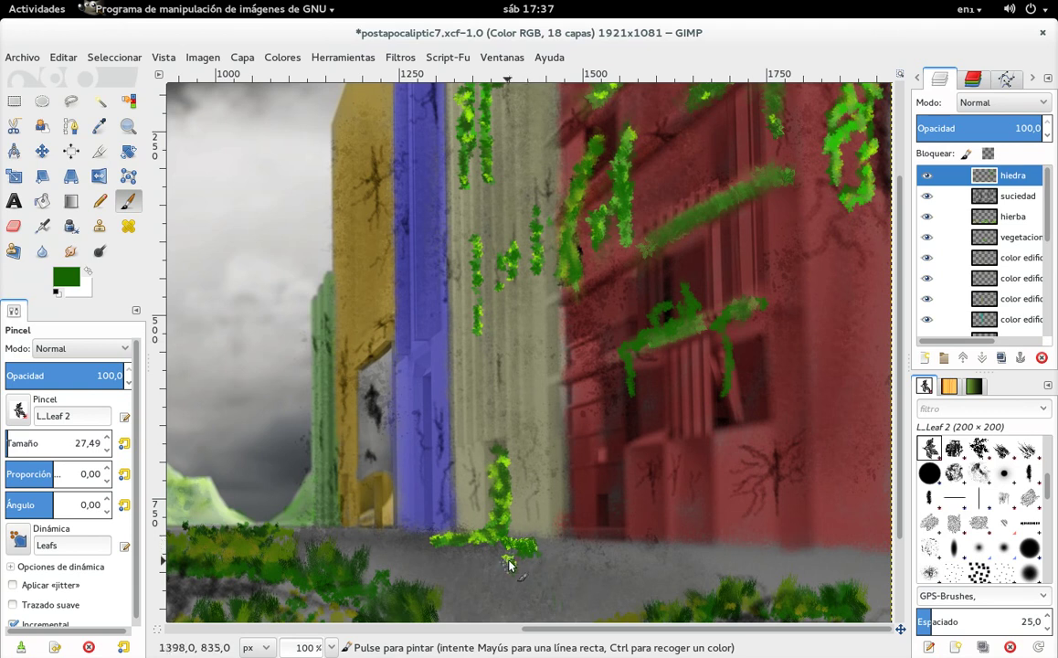
click(77, 276)
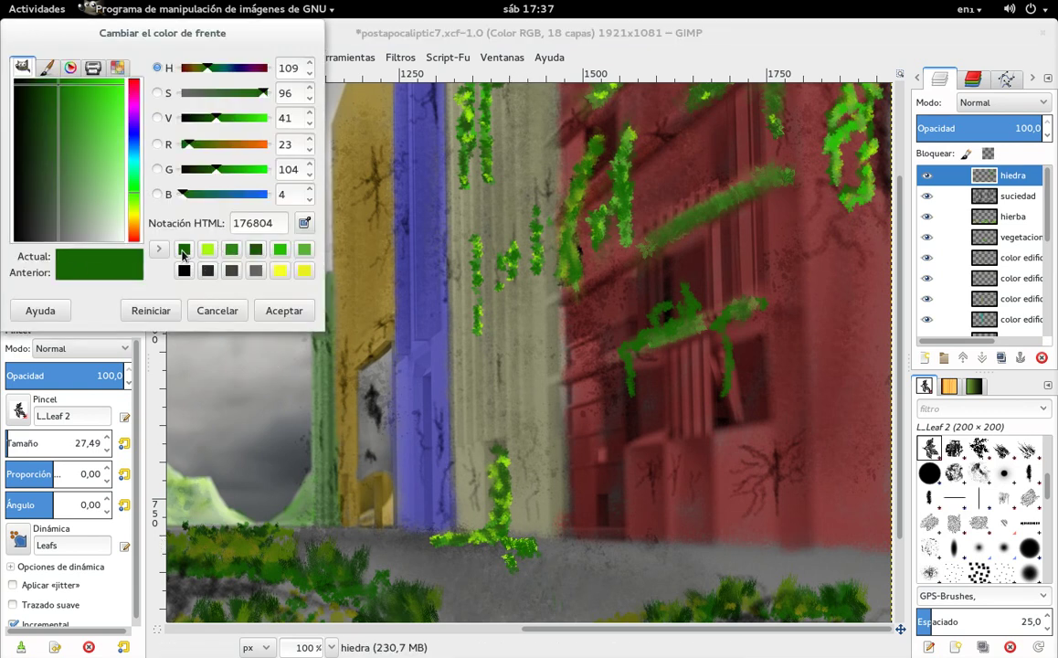
click(256, 253)
click(291, 308)
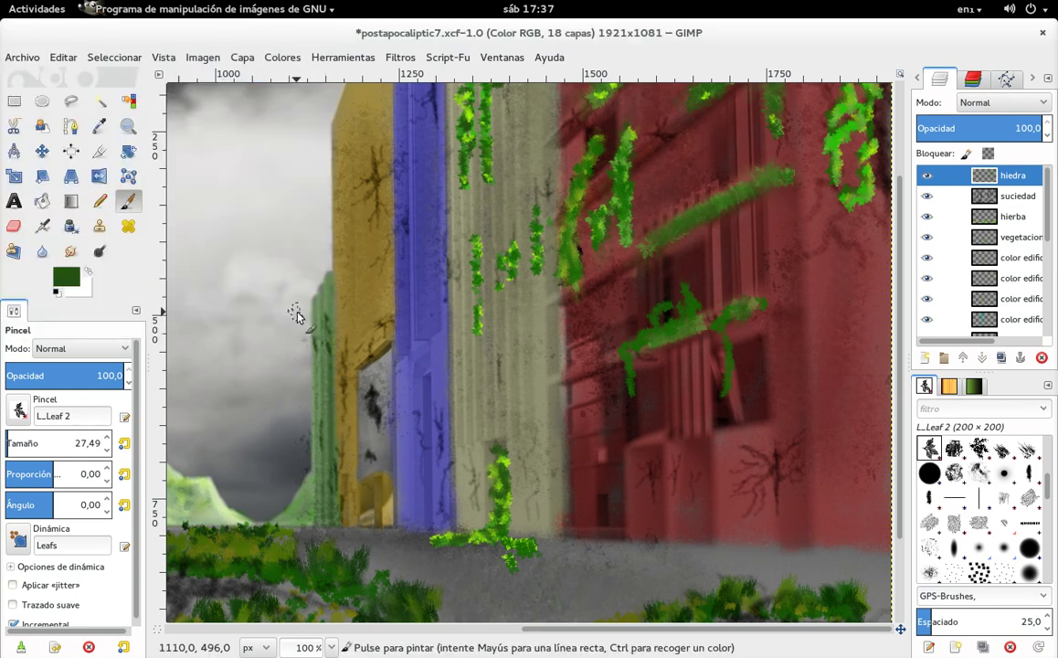
drag(517, 547, 536, 557)
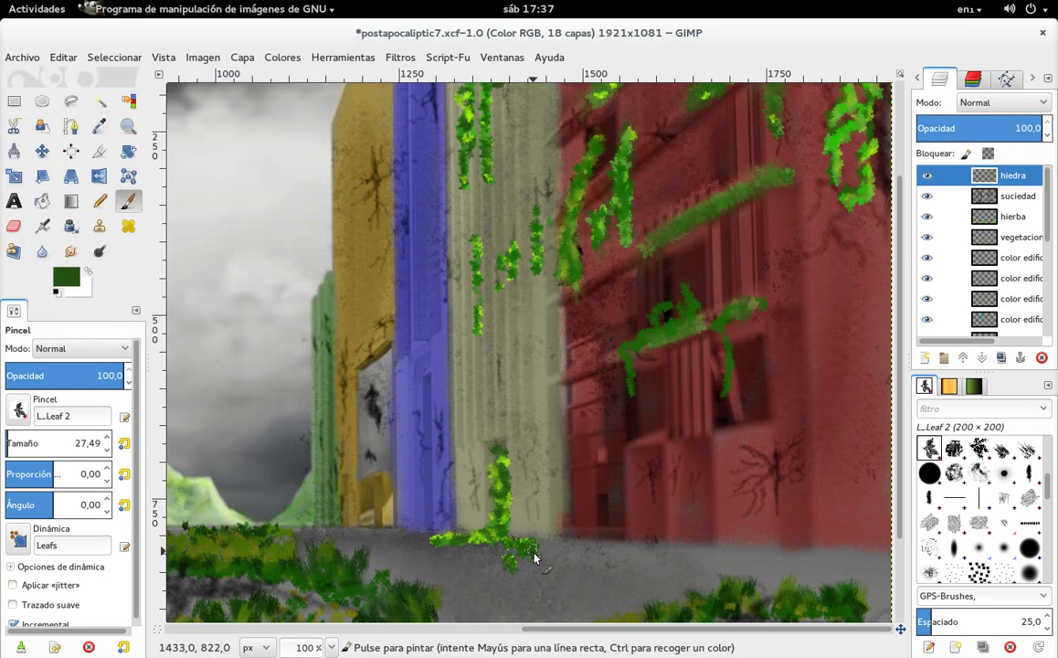
mouse_move(358, 318)
mouse_down()
mouse_move(416, 352)
mouse_move(644, 329)
mouse_move(636, 297)
mouse_up()
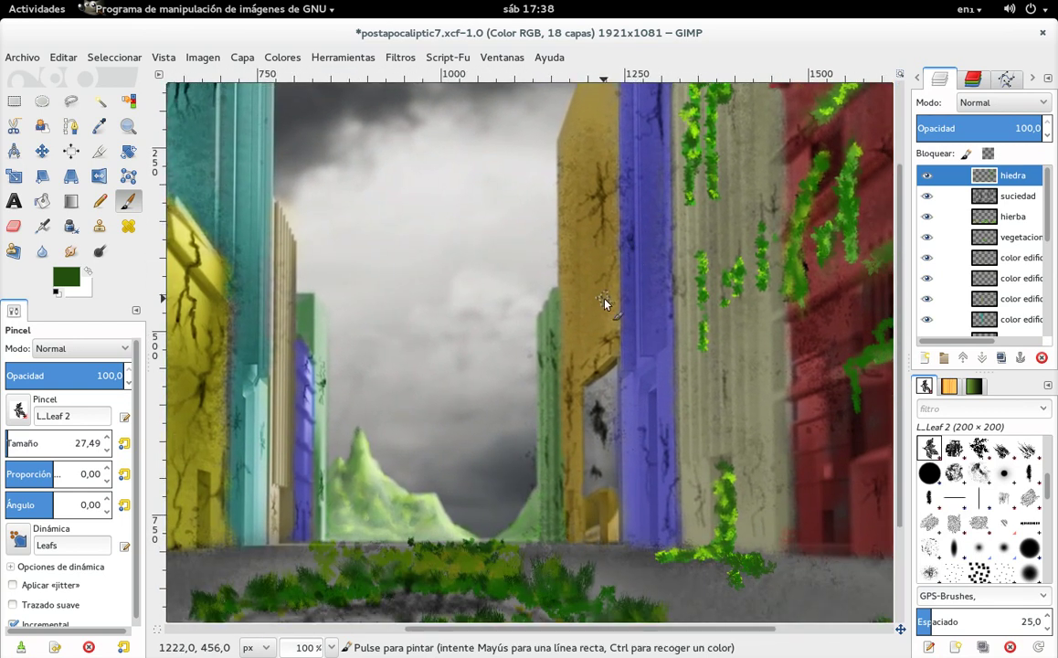
Add small leaves to the existing ivy and paint more ivy down the red building.
scroll(582, 352, down, 1)
scroll(589, 342, down, 1)
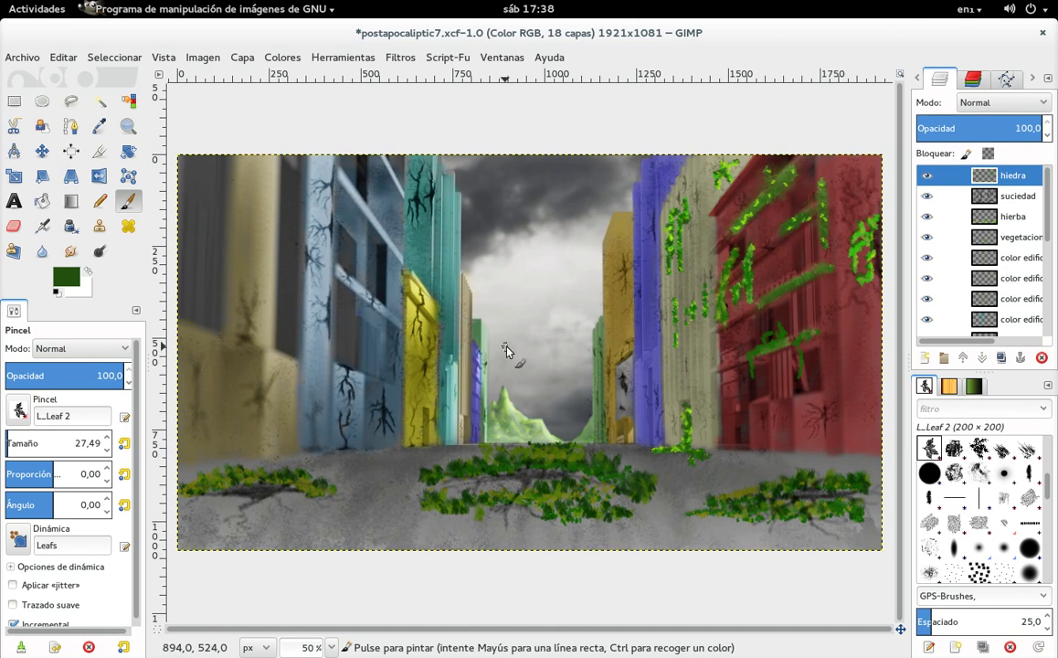
scroll(499, 354, up, 1)
scroll(500, 353, up, 1)
scroll(502, 351, up, 1)
scroll(505, 347, down, 1)
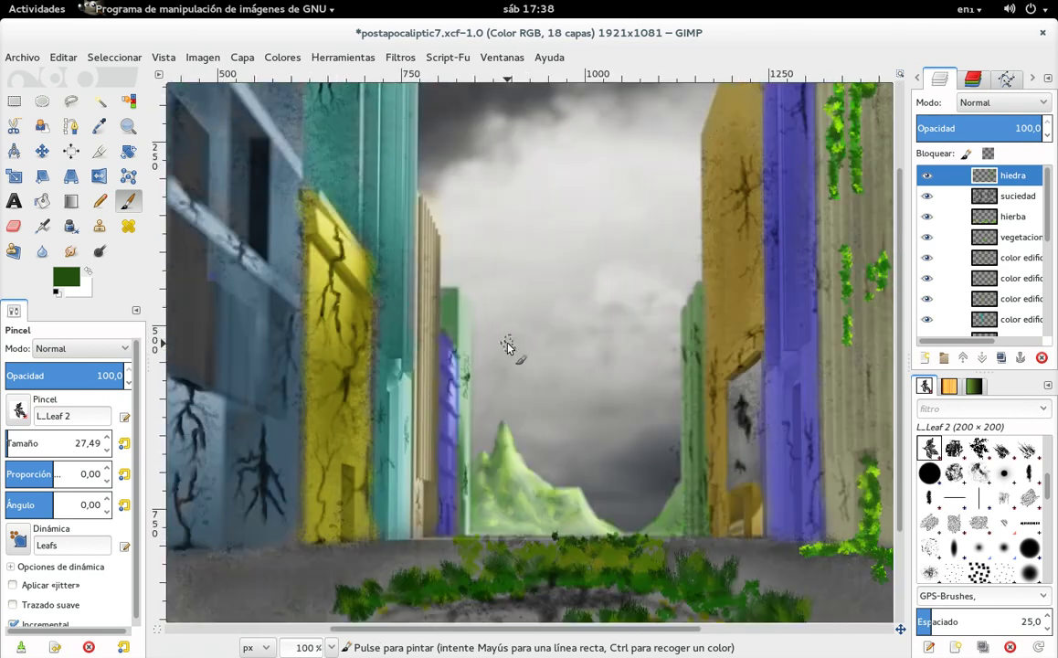
scroll(467, 359, right, 2)
scroll(467, 359, up, 1)
scroll(467, 360, right, 2)
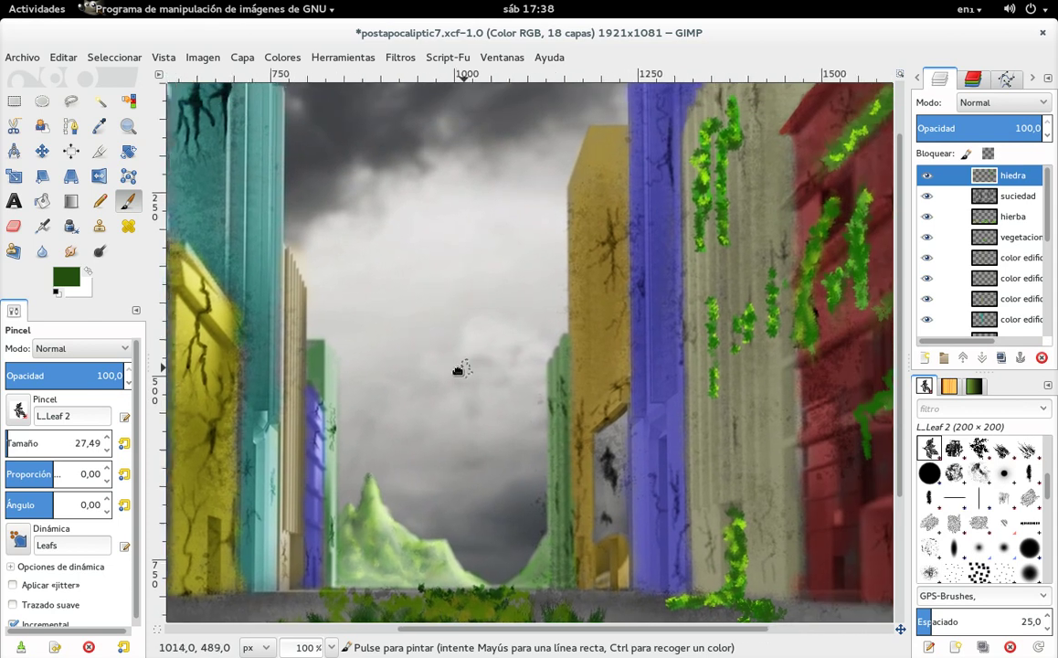
scroll(467, 361, right, 2)
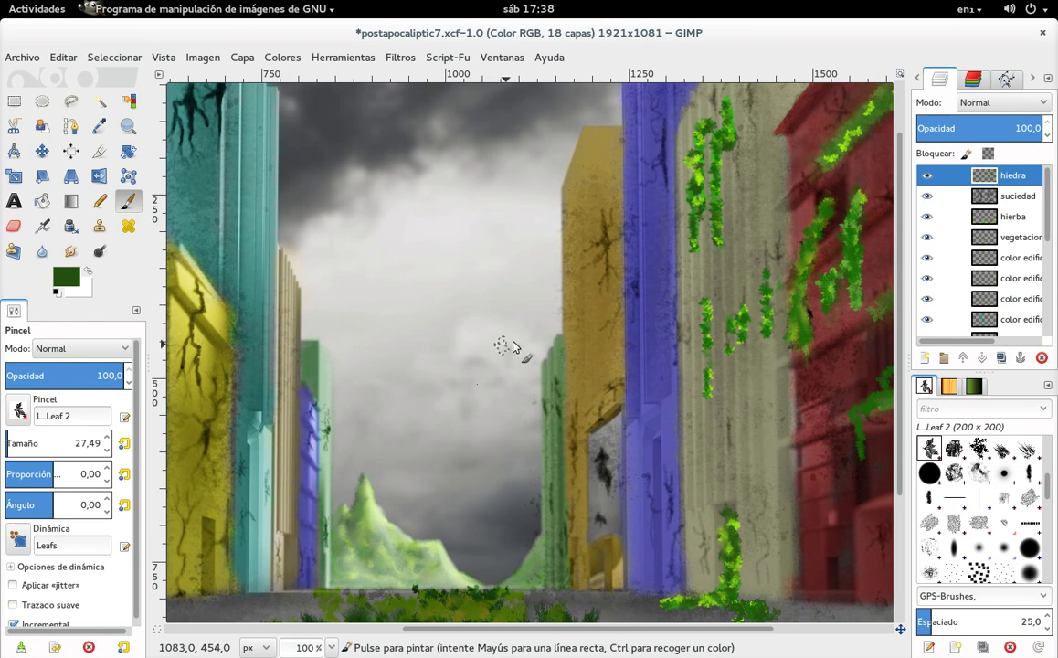
drag(865, 299, 861, 309)
drag(856, 292, 846, 331)
Add leaves to the ivy atop the red building near the image's top edge.
drag(636, 280, 612, 373)
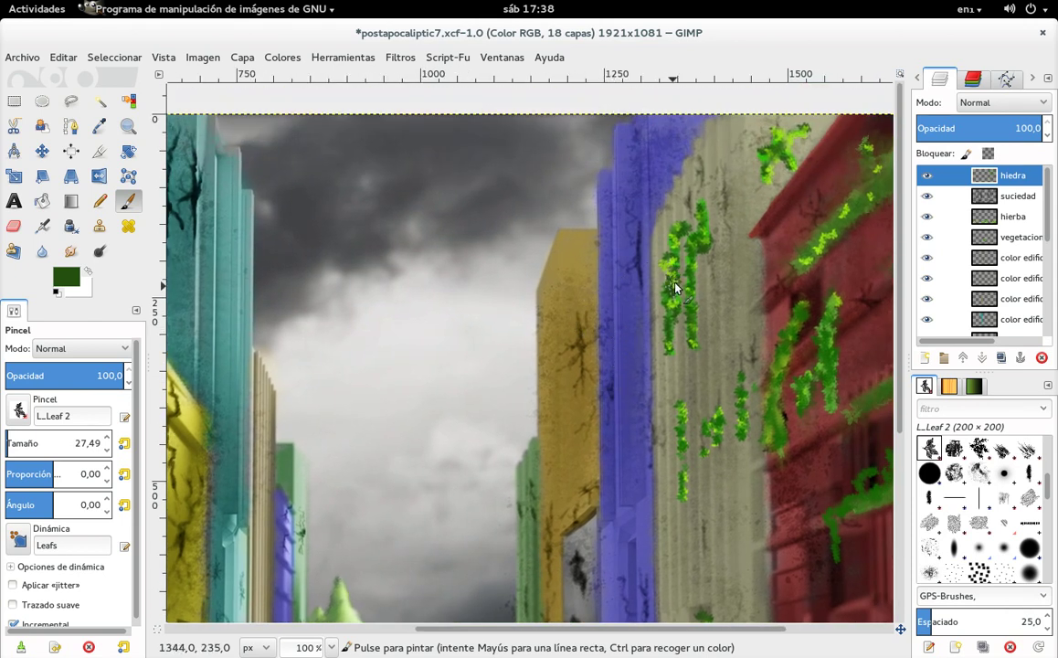
drag(779, 166, 772, 186)
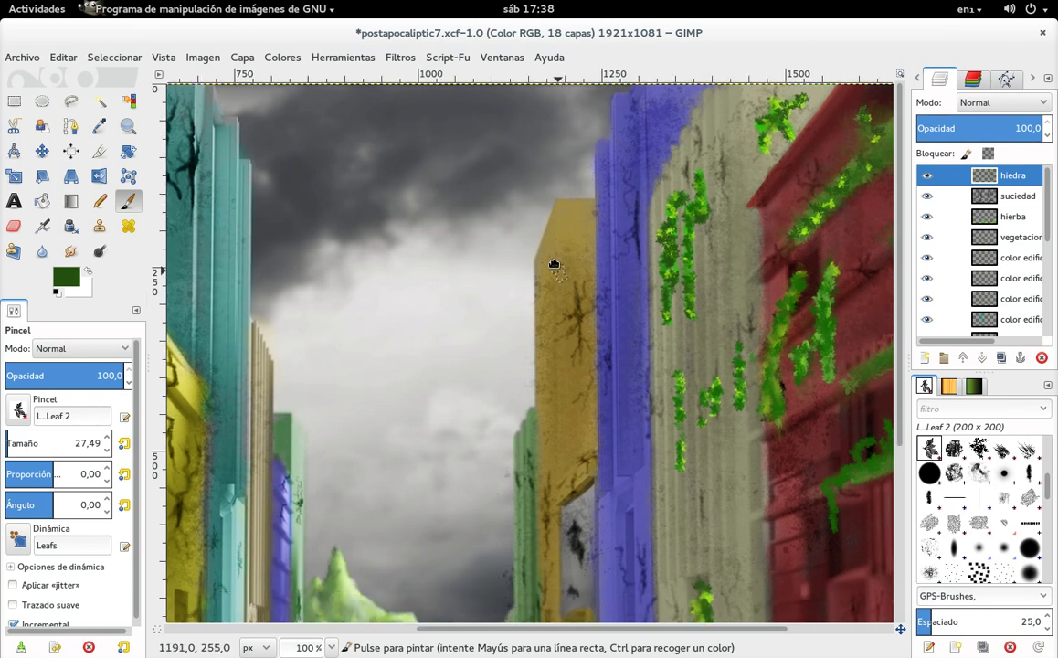
scroll(466, 363, up, 2)
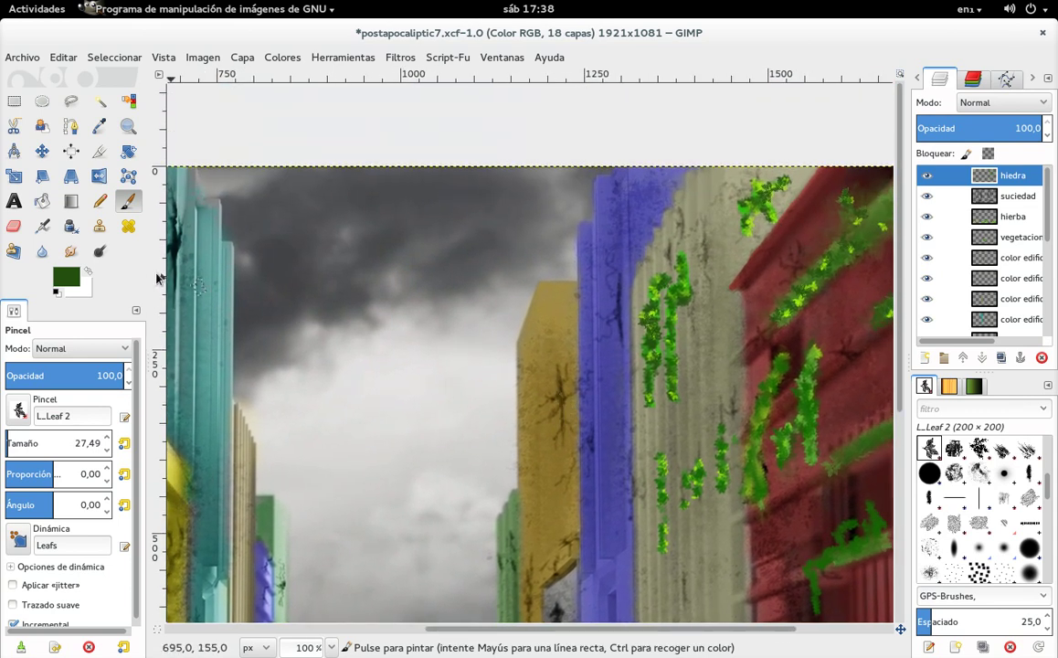
Shrink the brush to about 16 and paint lime (a9f90f) leaves on top of and down the blue building.
drag(31, 445, 31, 446)
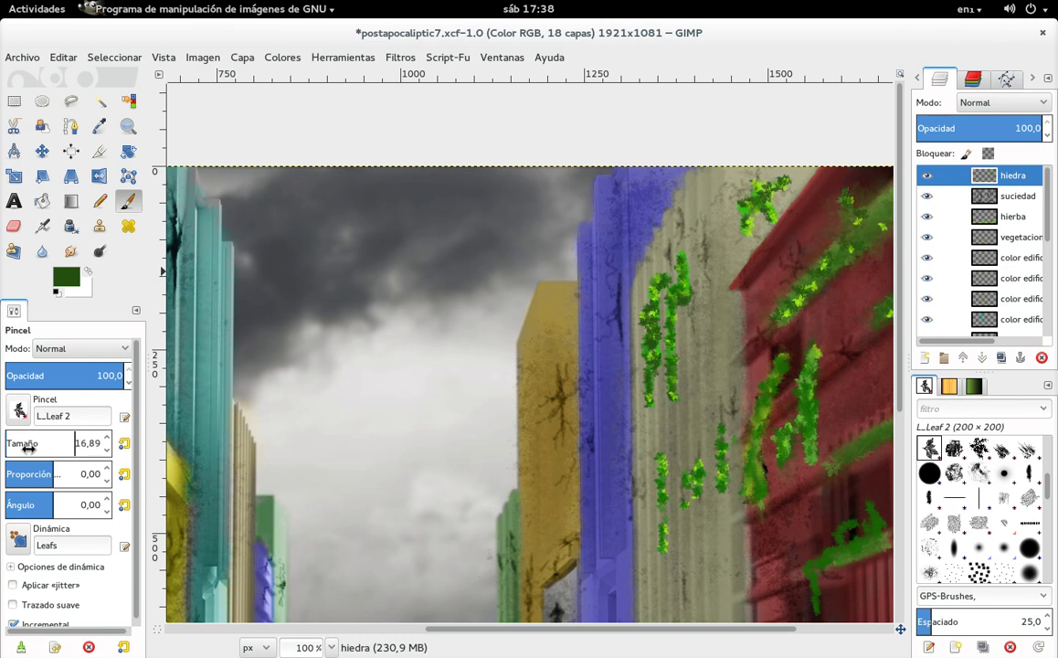
click(72, 284)
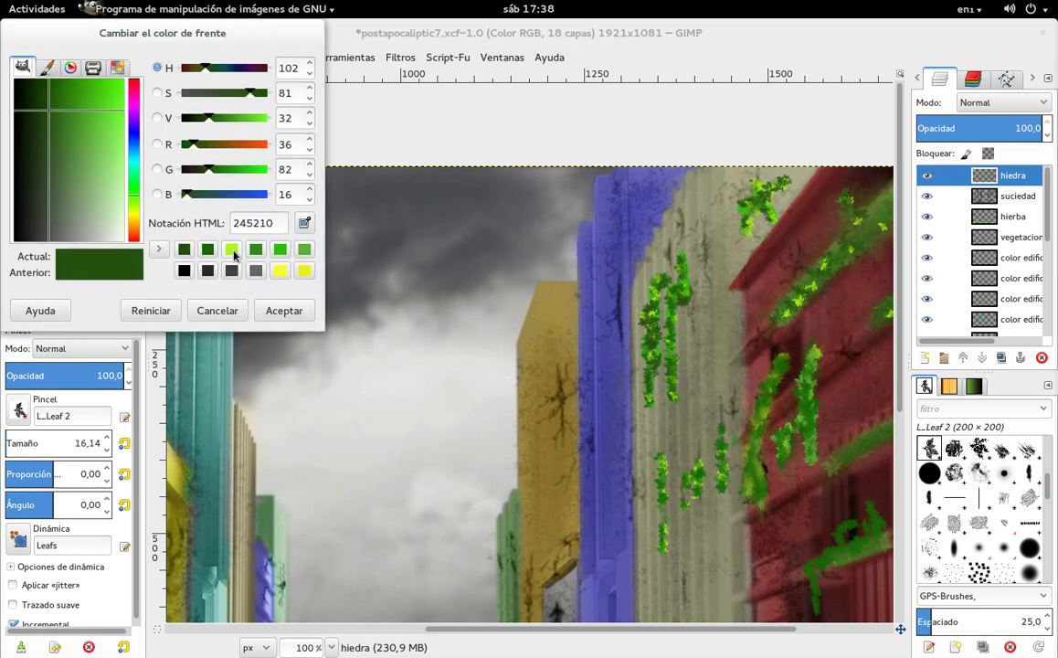
click(233, 252)
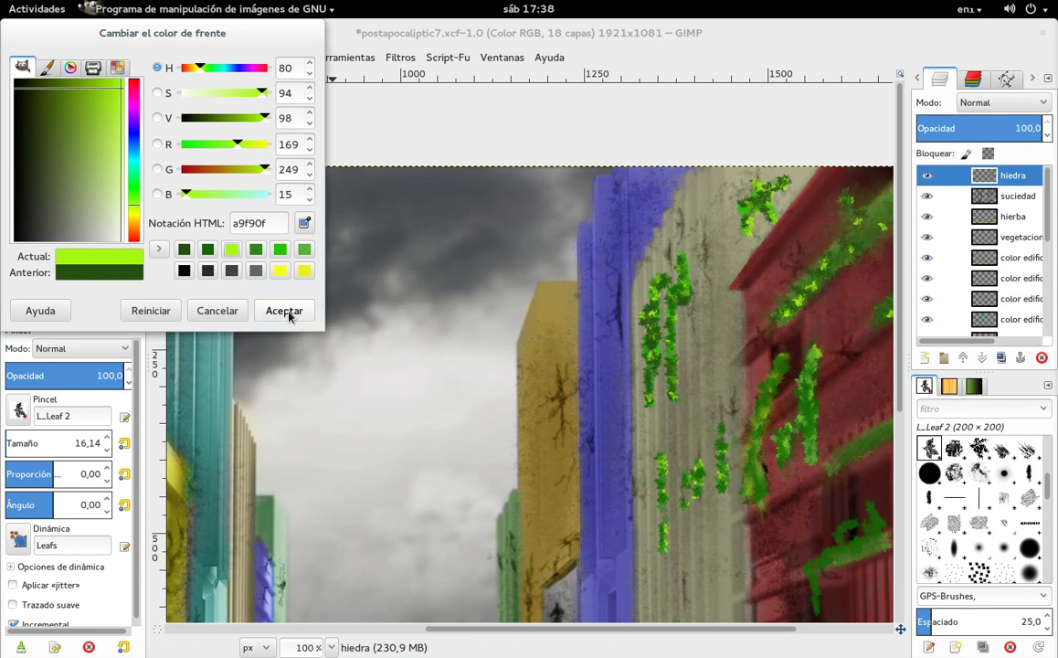
click(290, 312)
scroll(609, 249, up, 2)
scroll(609, 248, right, 1)
mouse_move(598, 264)
mouse_down()
mouse_move(624, 250)
mouse_move(610, 242)
mouse_up()
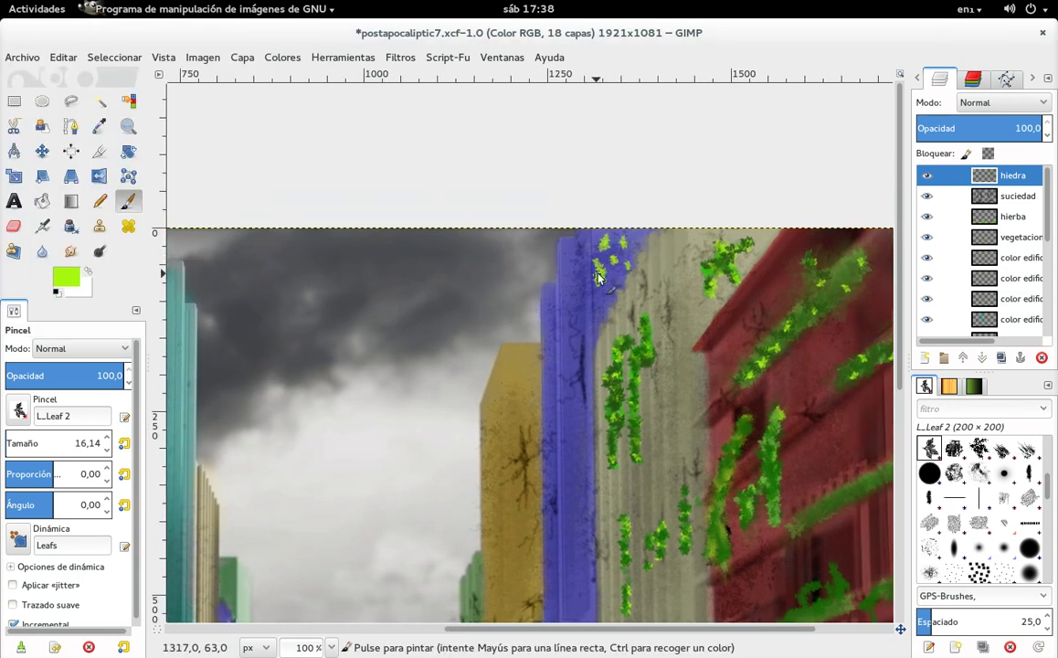
mouse_move(578, 356)
mouse_down()
mouse_move(586, 398)
mouse_move(559, 298)
mouse_move(550, 315)
mouse_move(537, 292)
mouse_move(536, 334)
mouse_move(573, 233)
mouse_move(556, 240)
mouse_move(557, 283)
mouse_move(569, 239)
mouse_up()
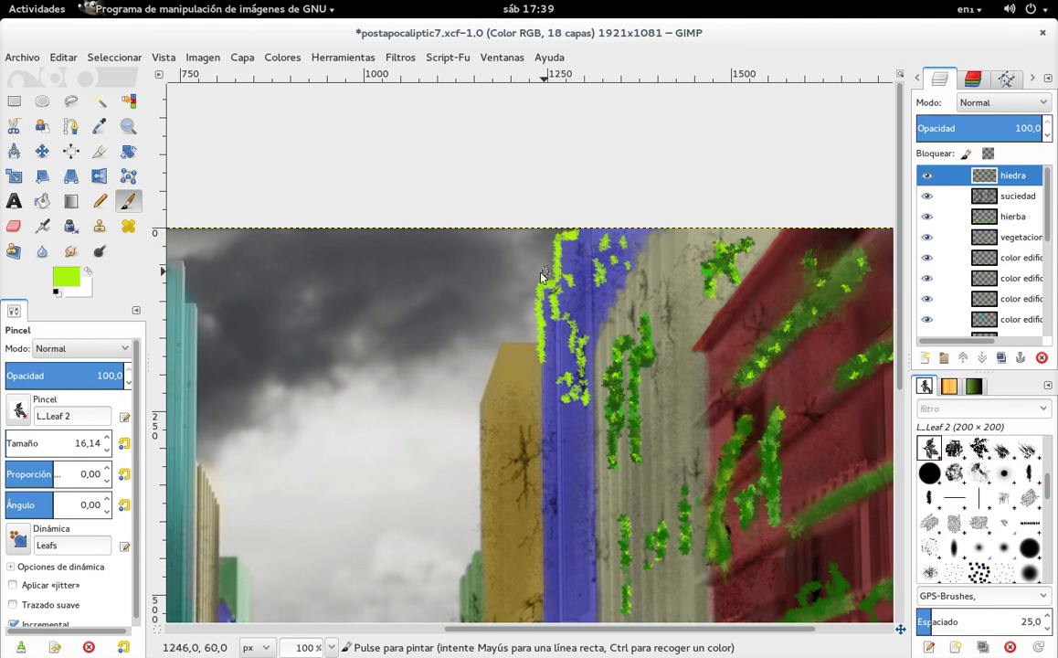
Try dark and medium greens, then return to lime and add sprigs along the blue building's ivy.
scroll(412, 274, down, 2)
click(66, 276)
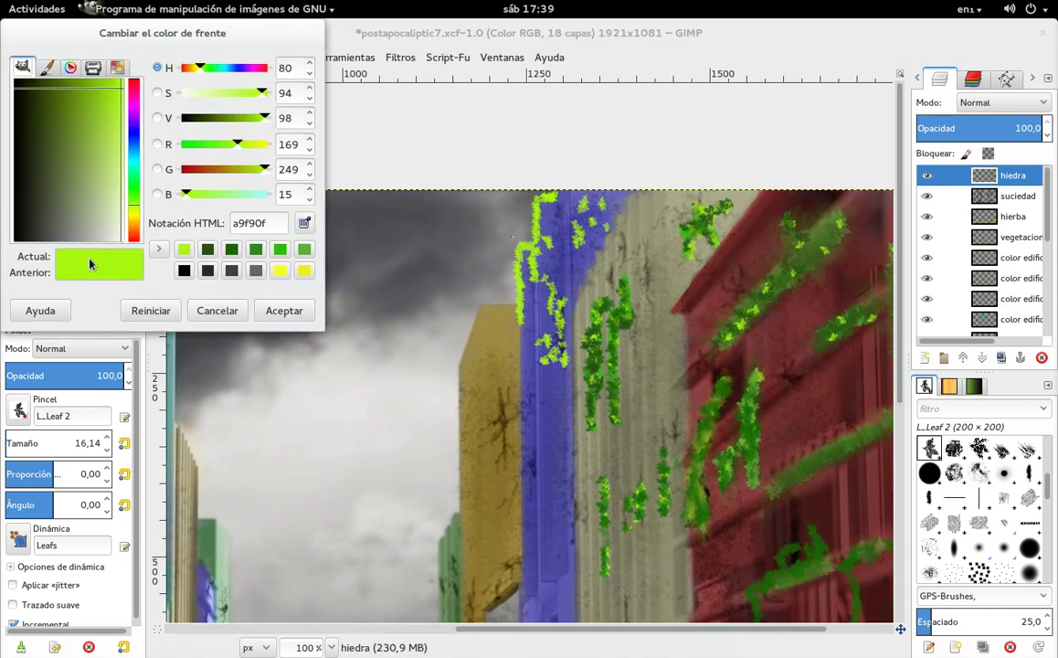
click(208, 249)
click(284, 308)
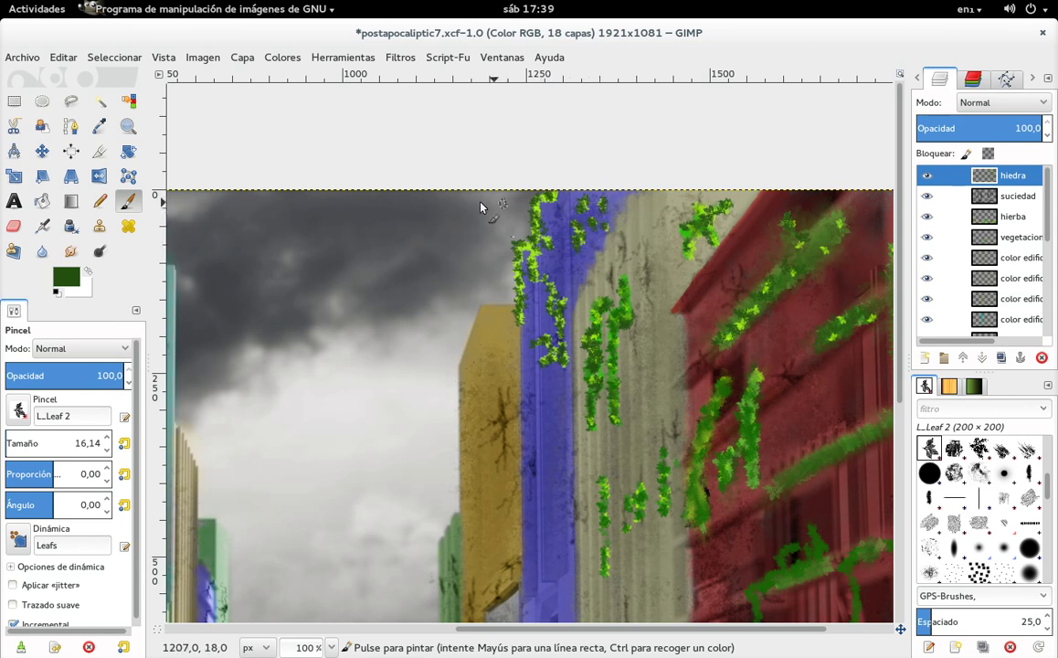
click(67, 276)
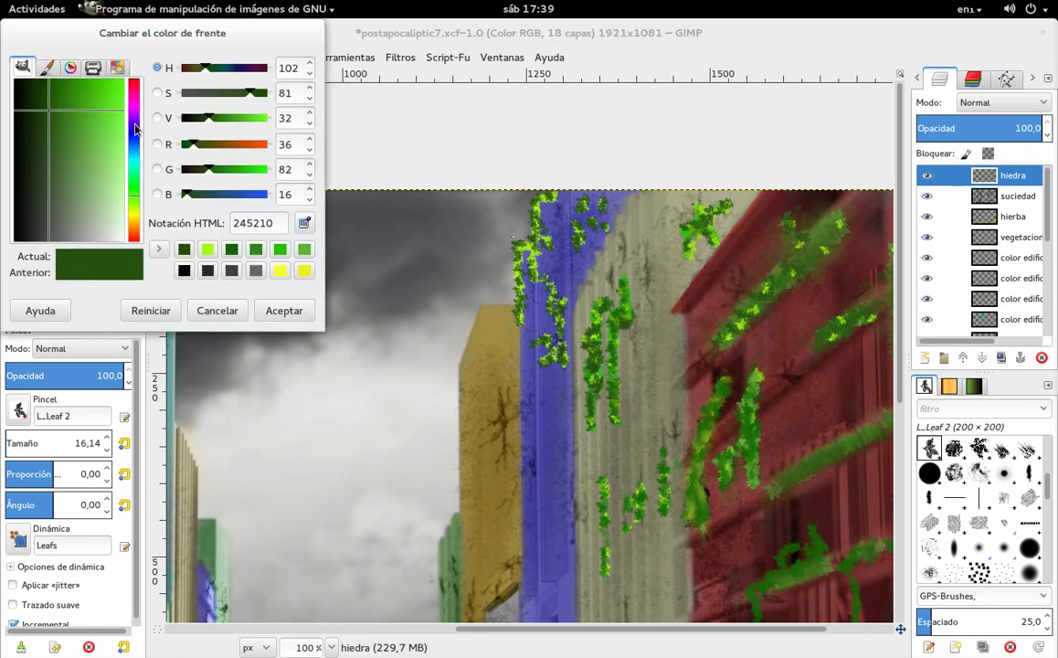
click(257, 251)
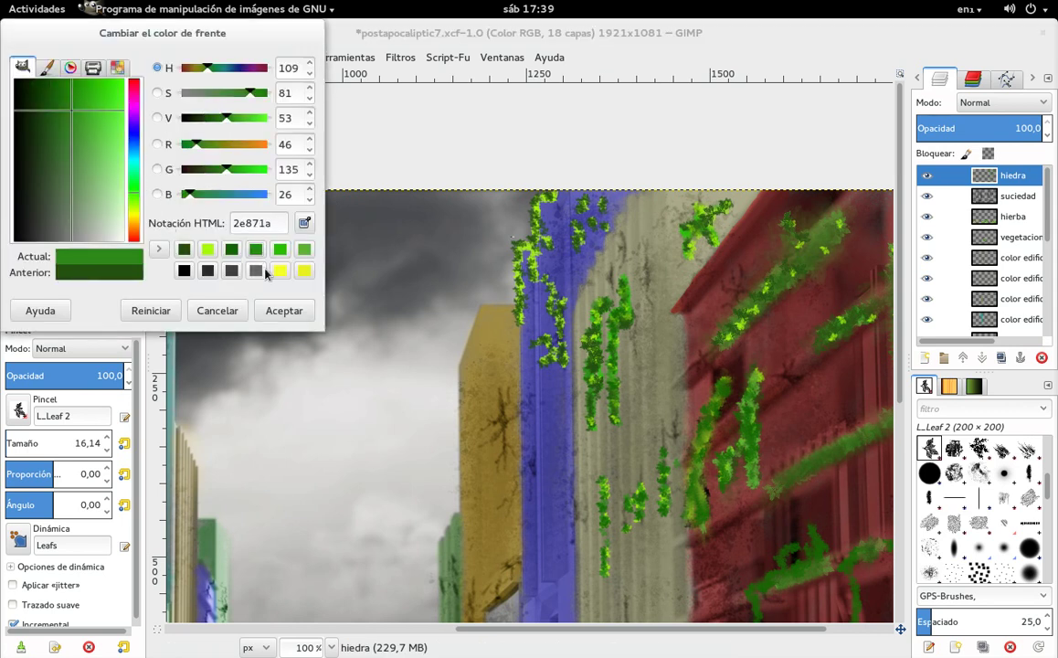
click(284, 311)
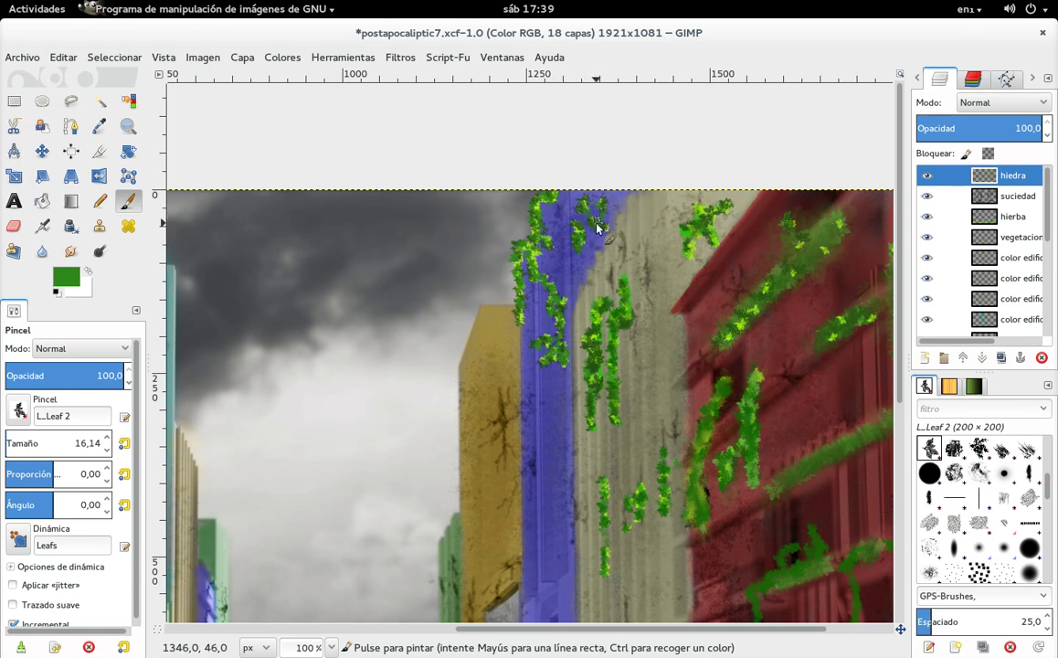
click(67, 280)
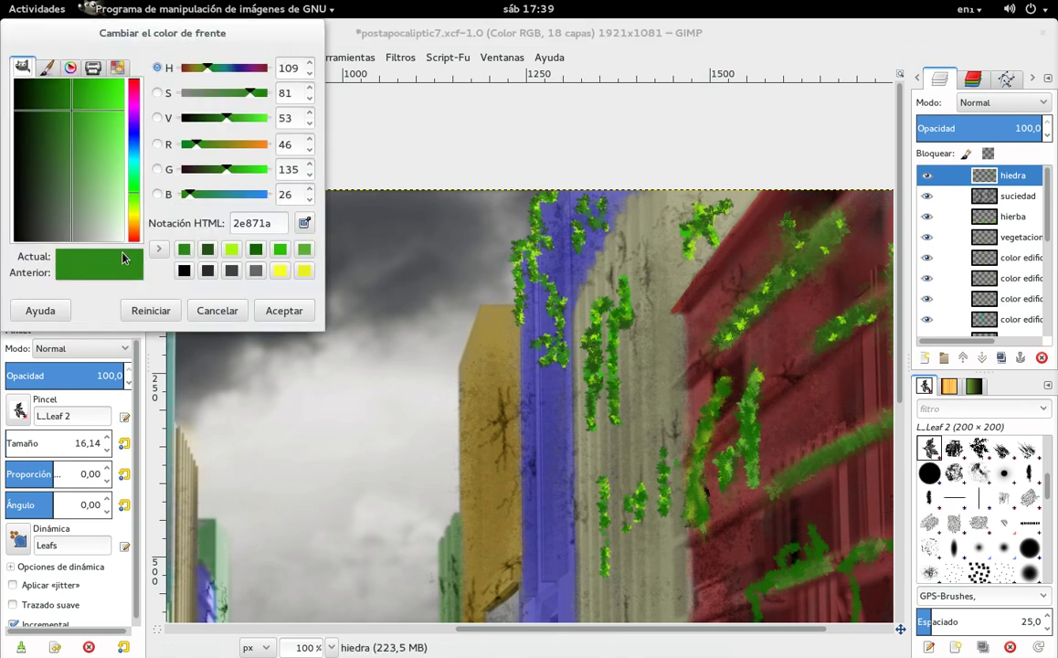
click(237, 249)
click(280, 309)
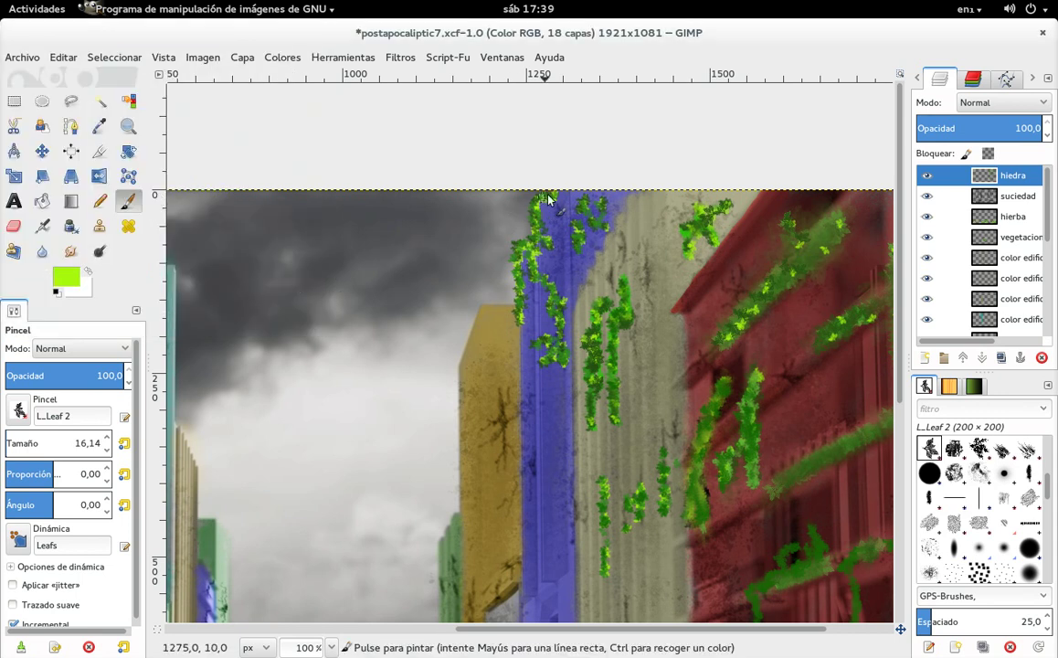
mouse_move(529, 203)
mouse_down()
mouse_move(520, 287)
mouse_move(534, 290)
mouse_move(592, 217)
mouse_move(582, 204)
mouse_move(605, 203)
mouse_move(557, 317)
mouse_move(507, 297)
mouse_move(499, 325)
mouse_move(533, 213)
mouse_up()
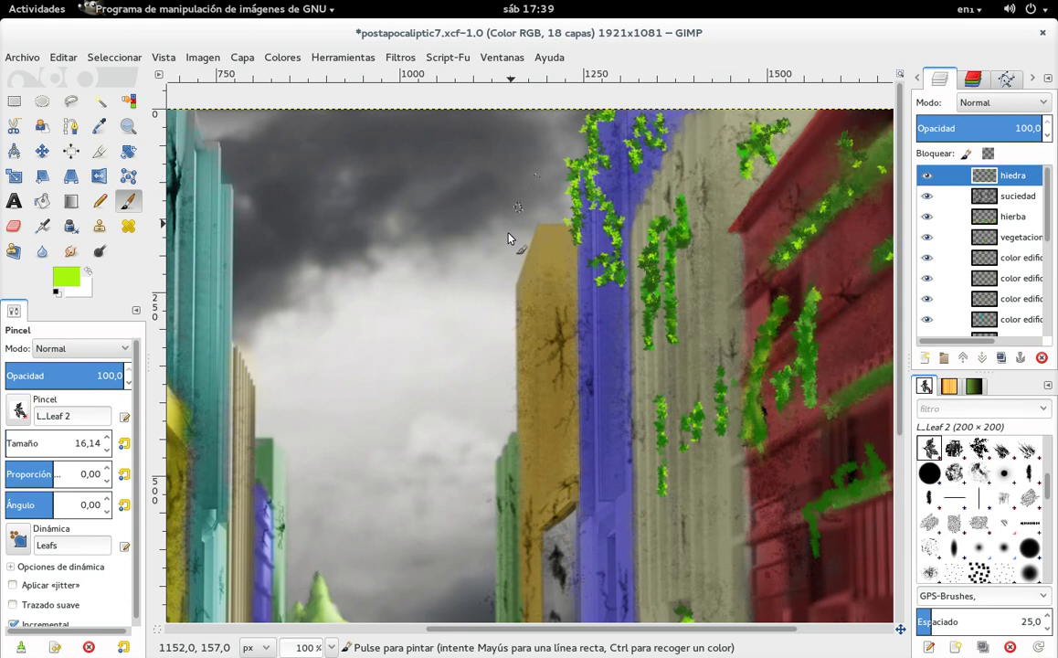
Paint a thick dark green ivy strand down the middle of the blue building's face.
drag(481, 247, 506, 196)
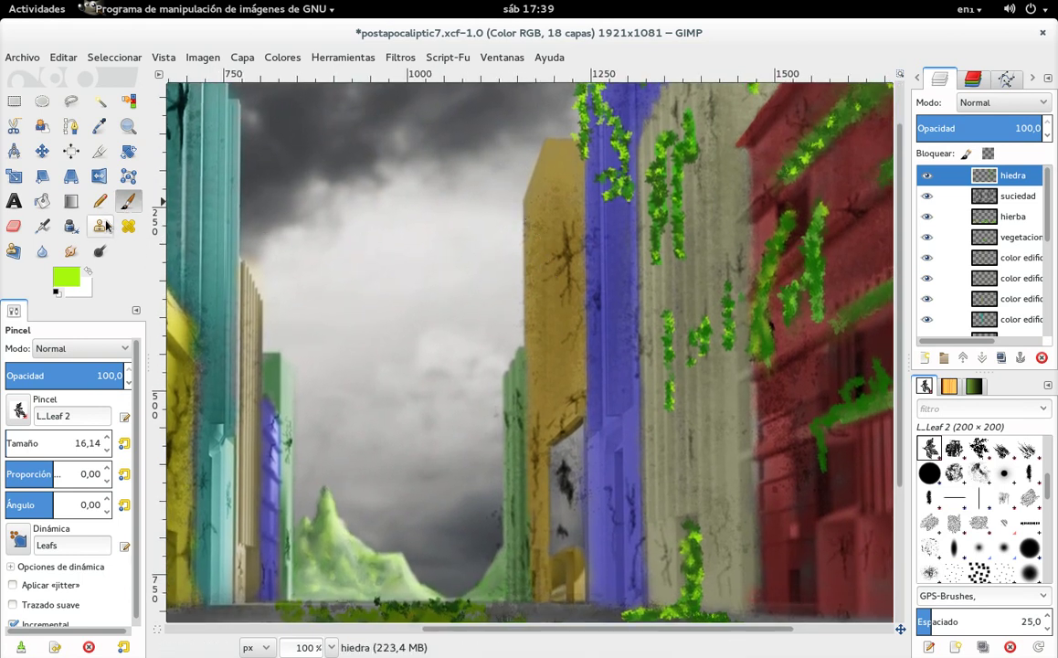
click(75, 280)
click(208, 249)
click(284, 310)
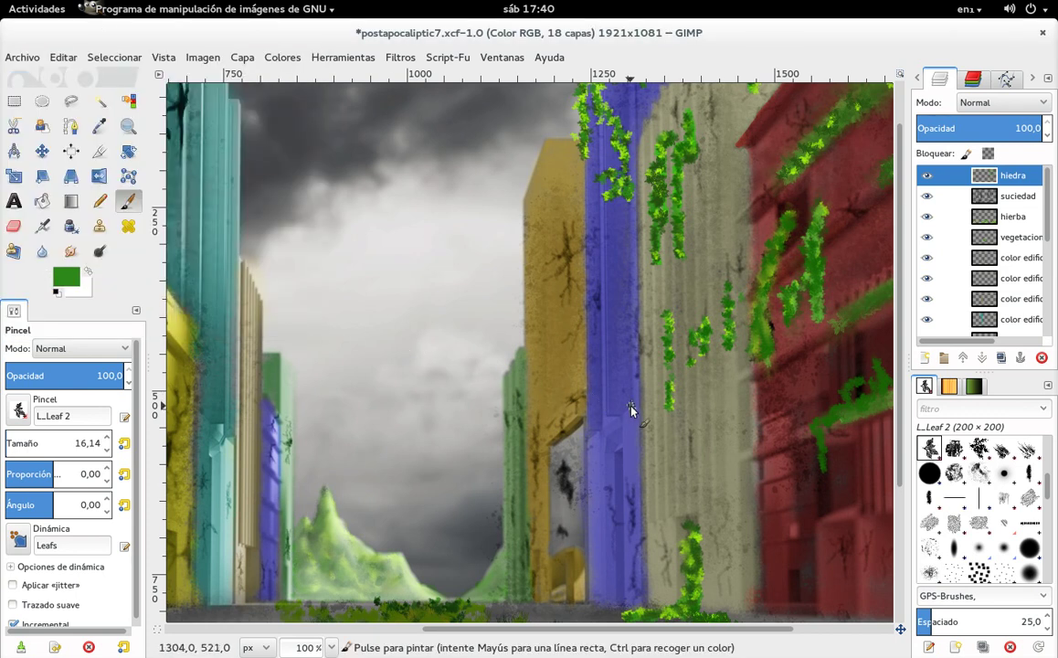
drag(609, 442, 610, 470)
drag(607, 373, 592, 457)
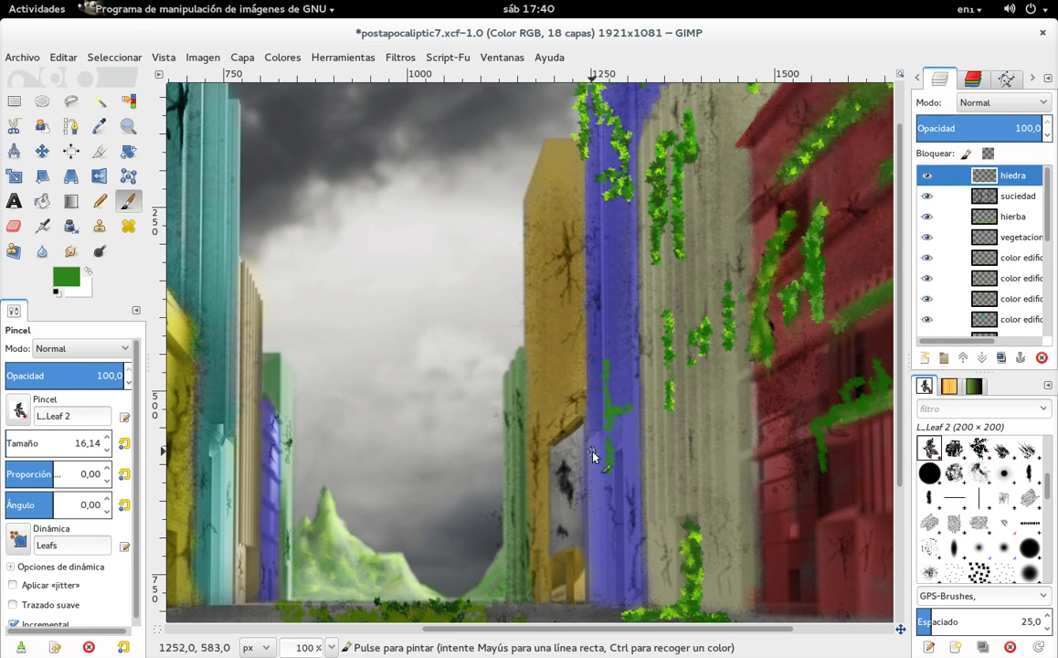